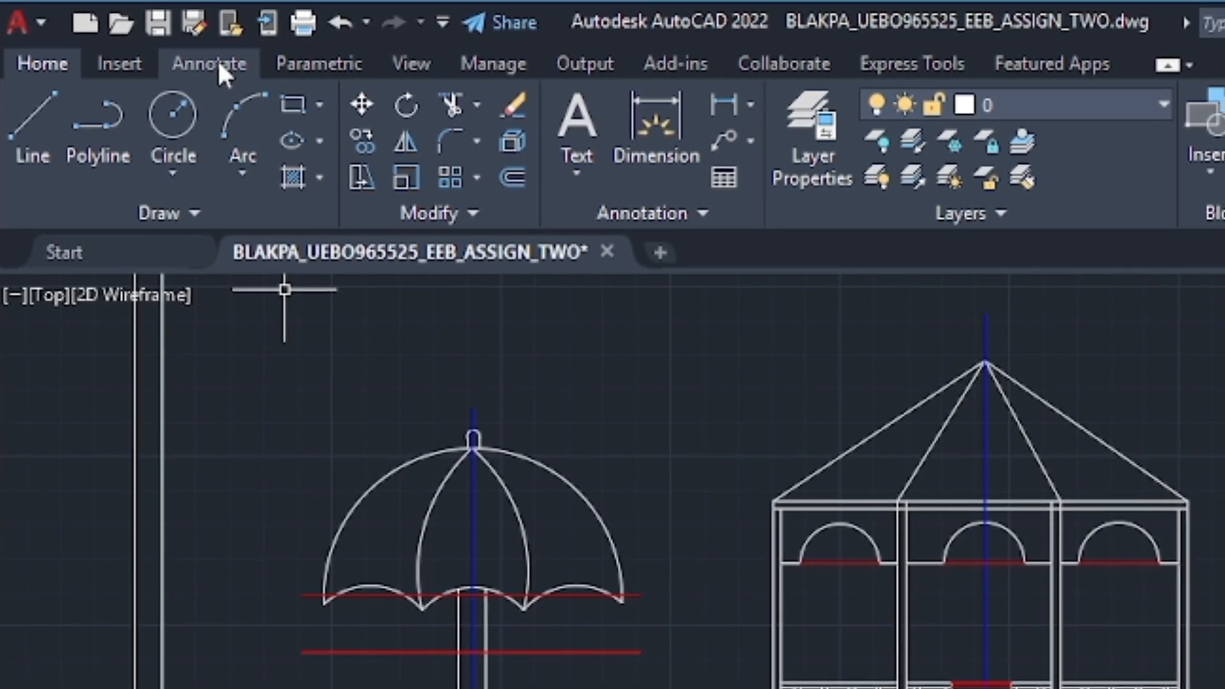
Create a new dimension style named NEW DIMENSION that starts with the Standard style.
left_click(214, 62)
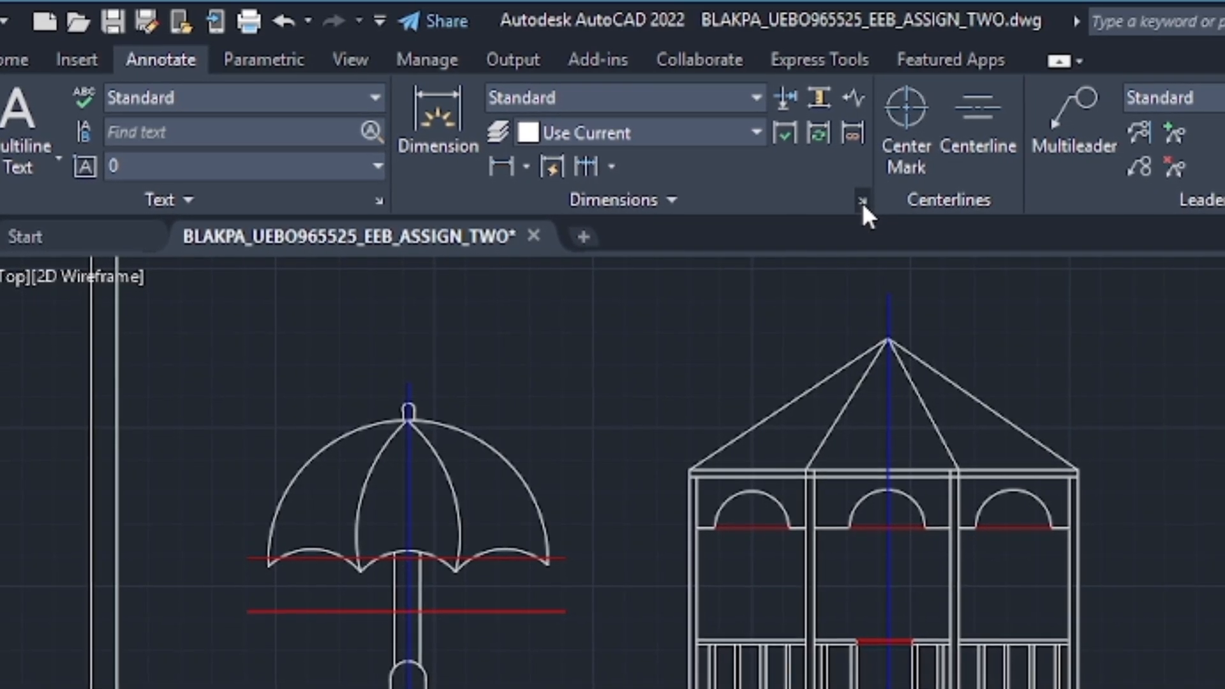
left_click(862, 201)
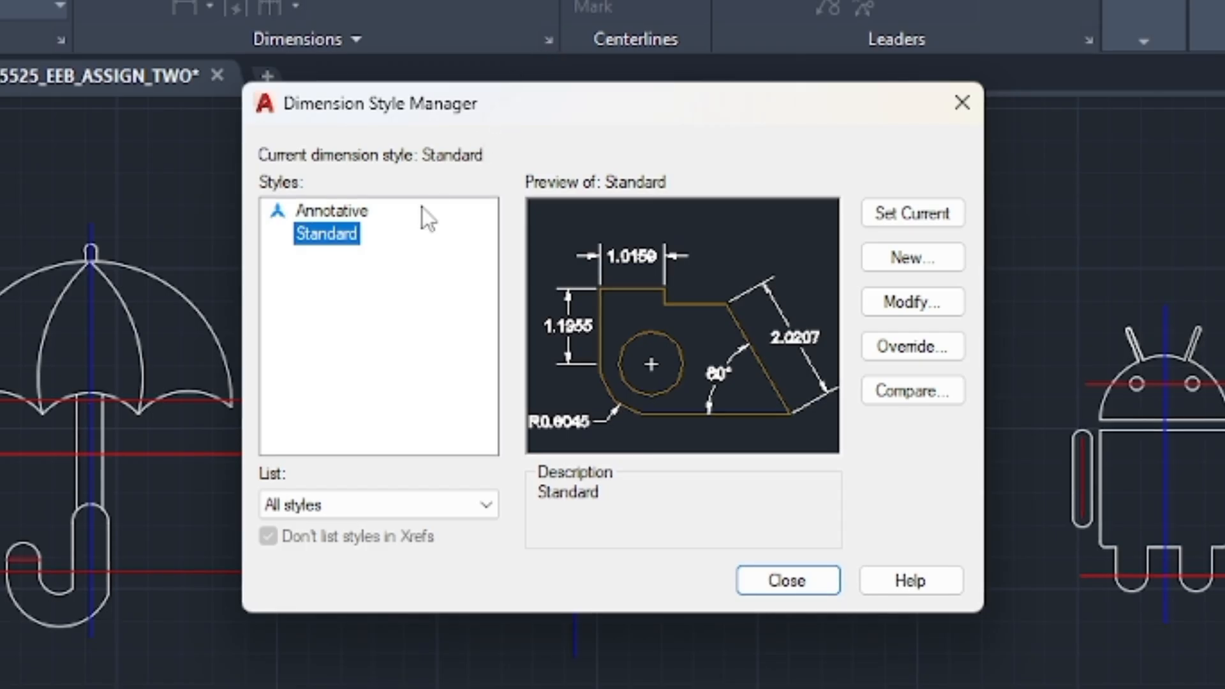
left_click(911, 258)
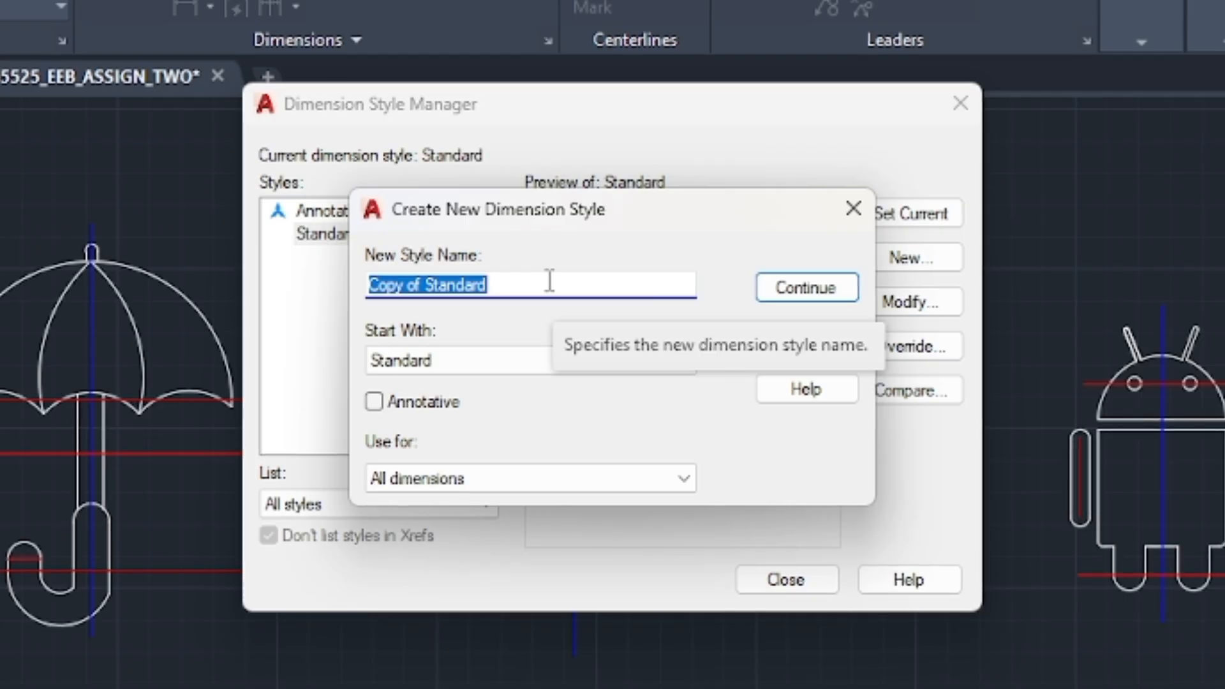
key("BackSpace")
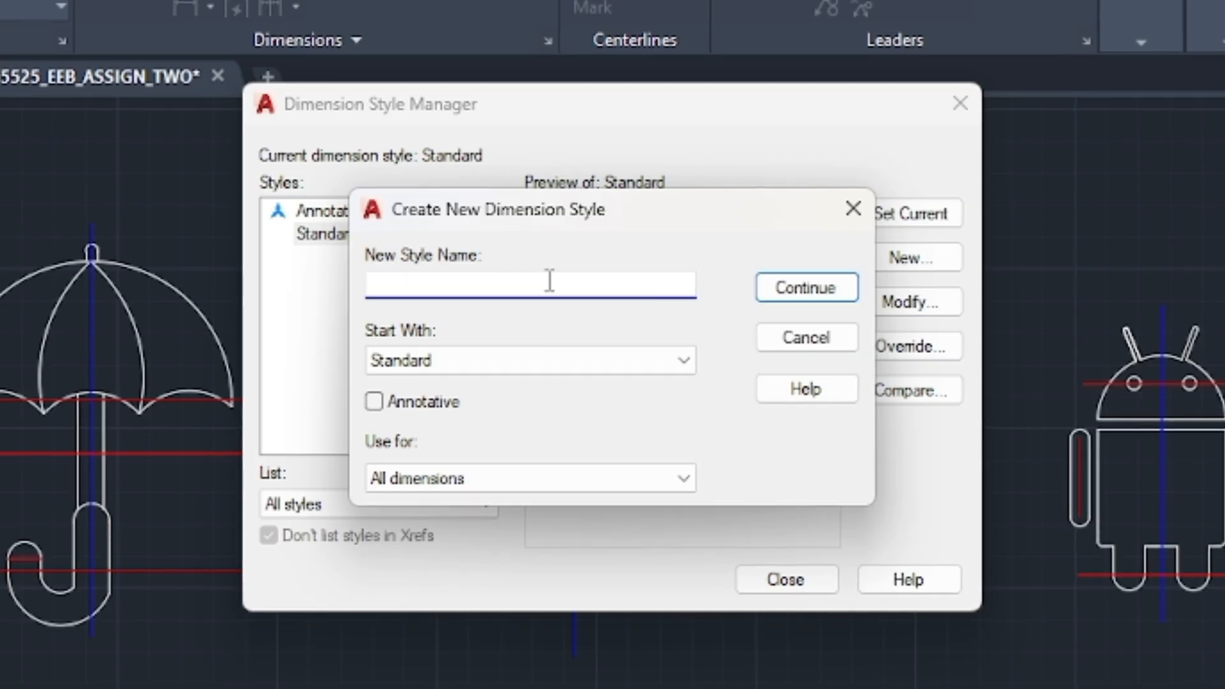
type("NEW ")
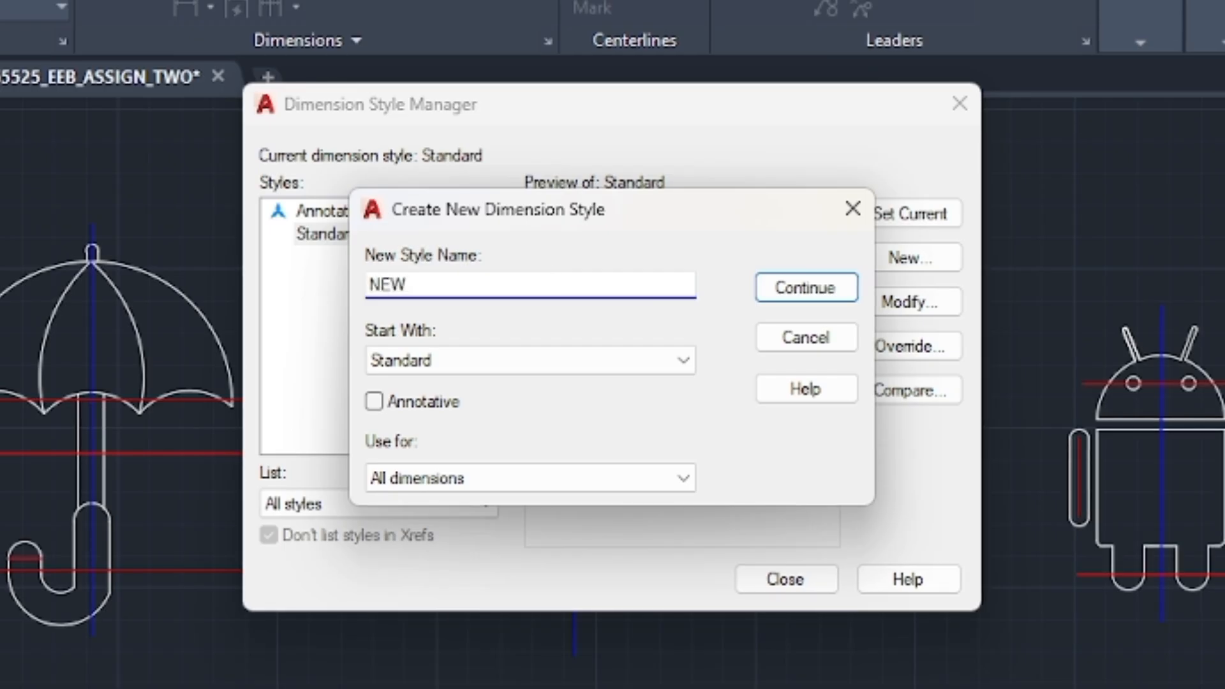
type("DIM3E")
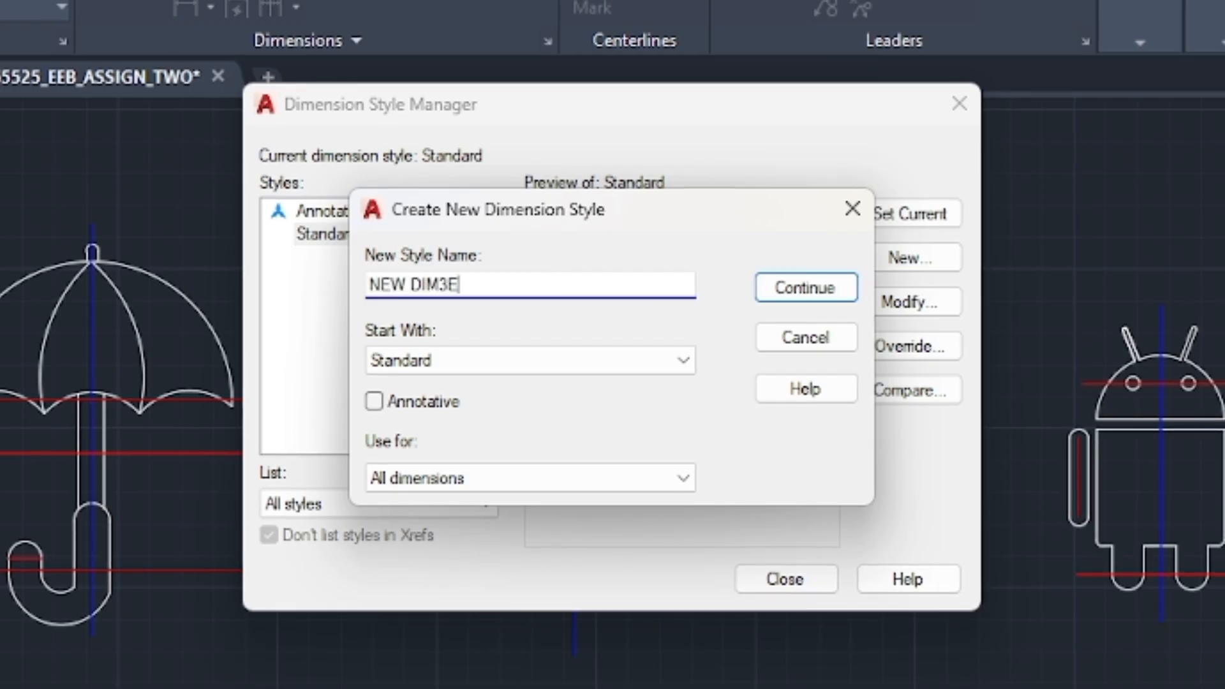
key("BackSpace")
key("BackSpace")
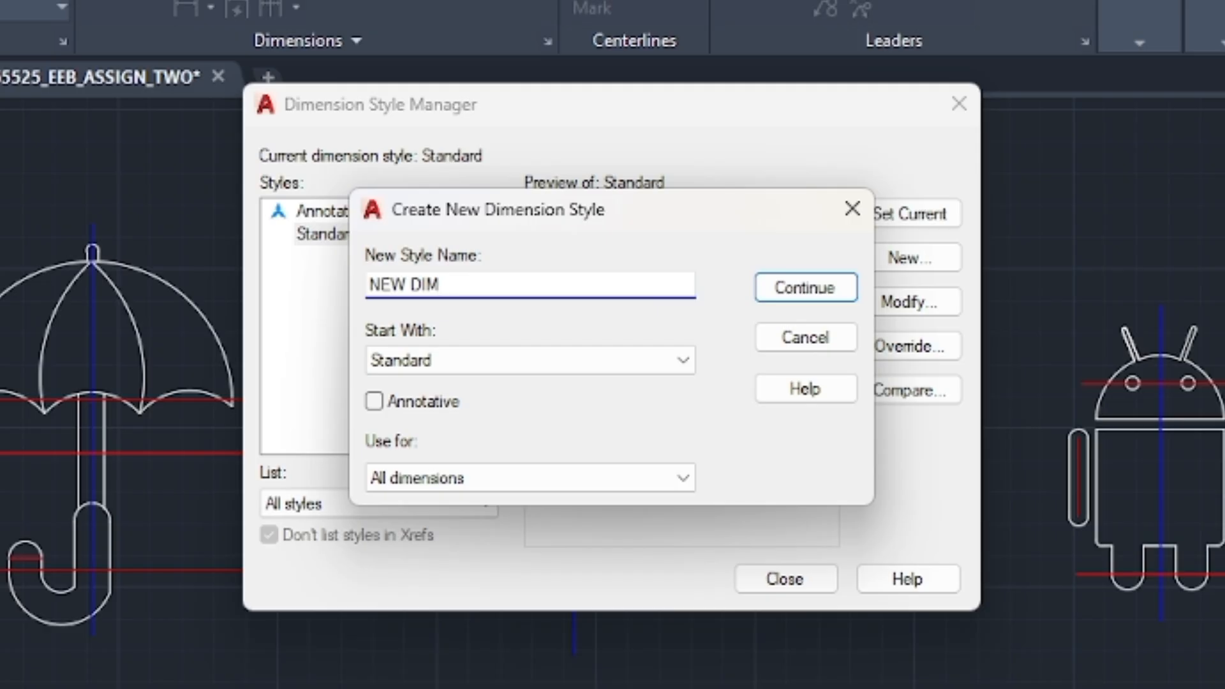
type("ENSI")
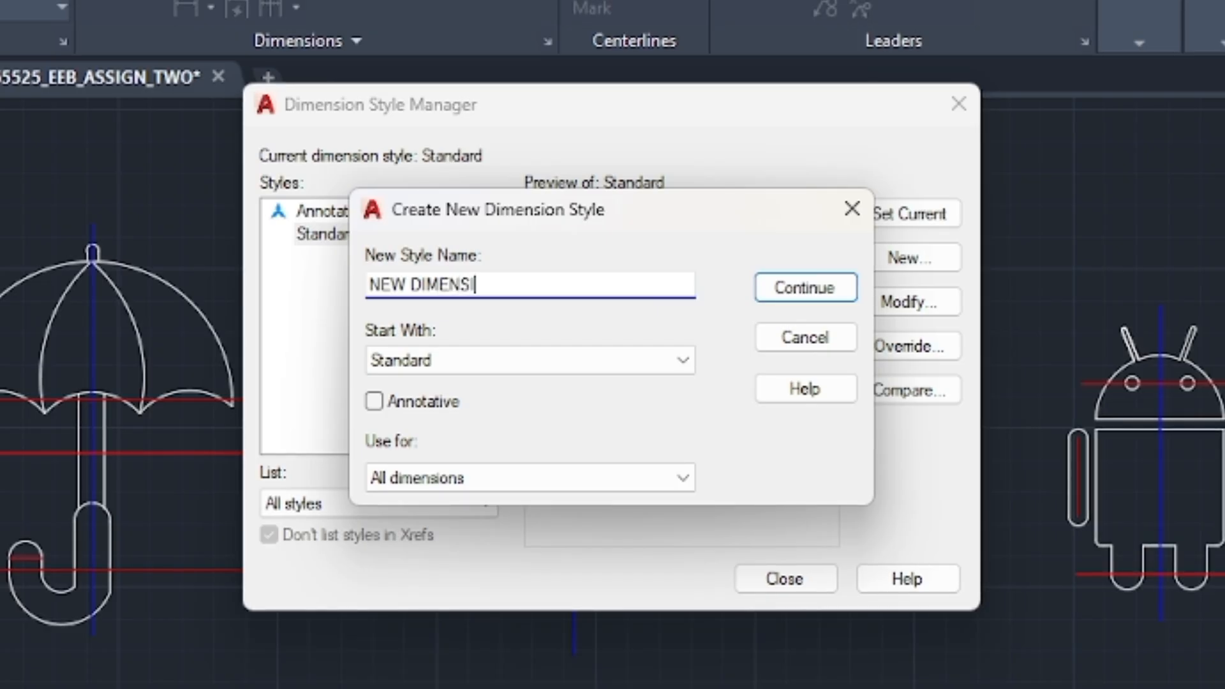
type("ON")
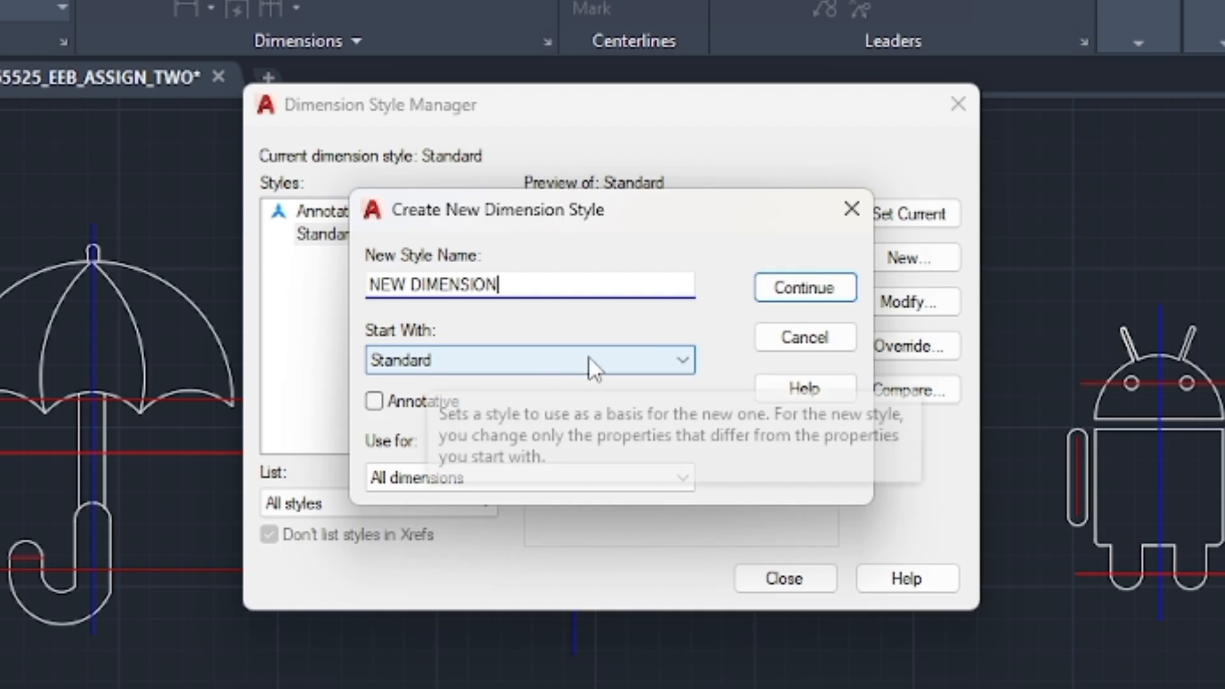
left_click(670, 358)
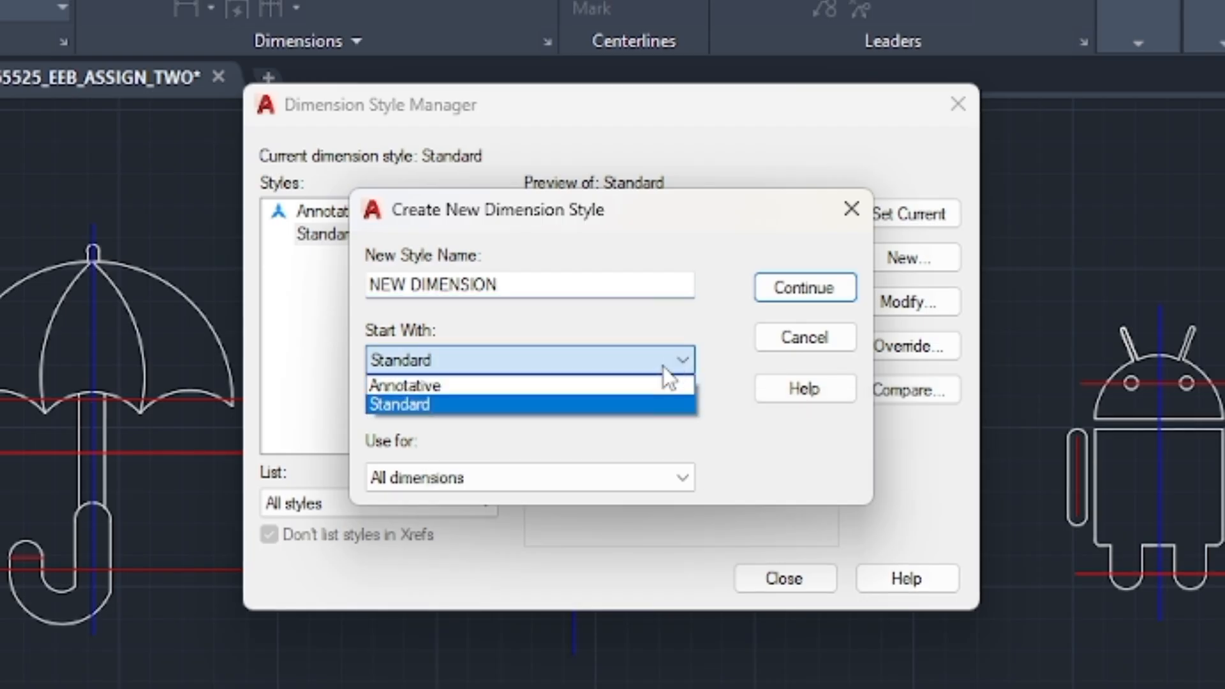
left_click(627, 403)
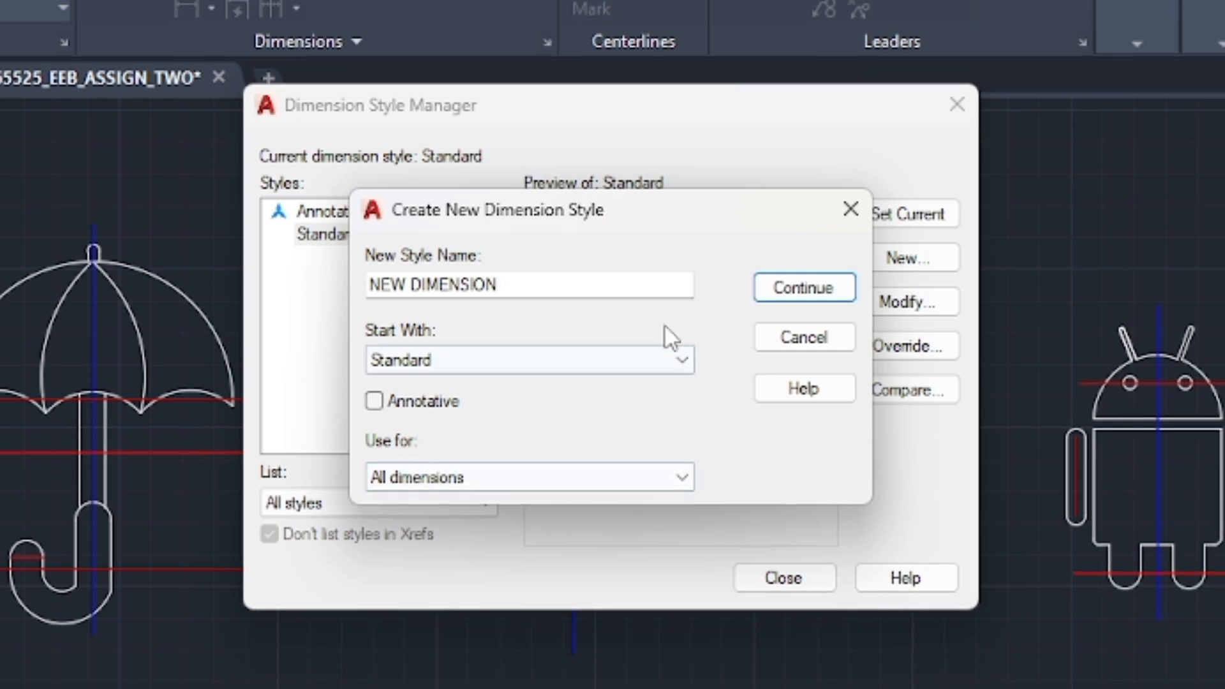
left_click(803, 288)
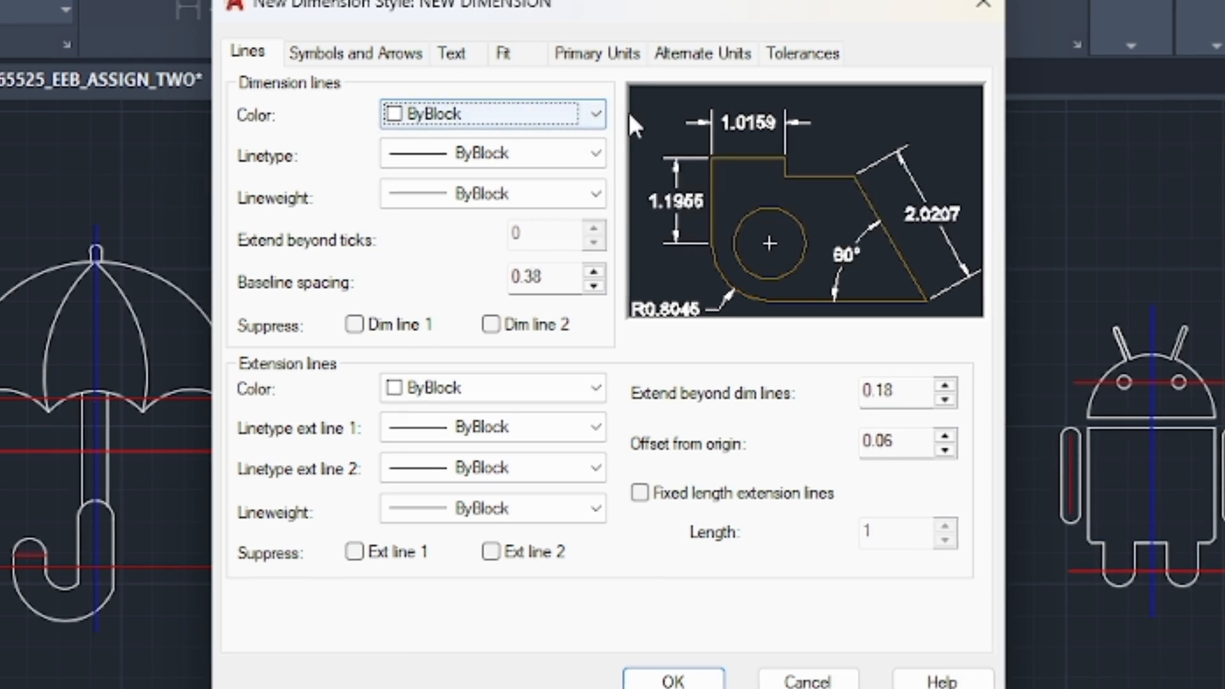
Format the style's dimension lines with yellow color, HIDDEN linetype and 0.15 mm lineweight.
left_click(596, 116)
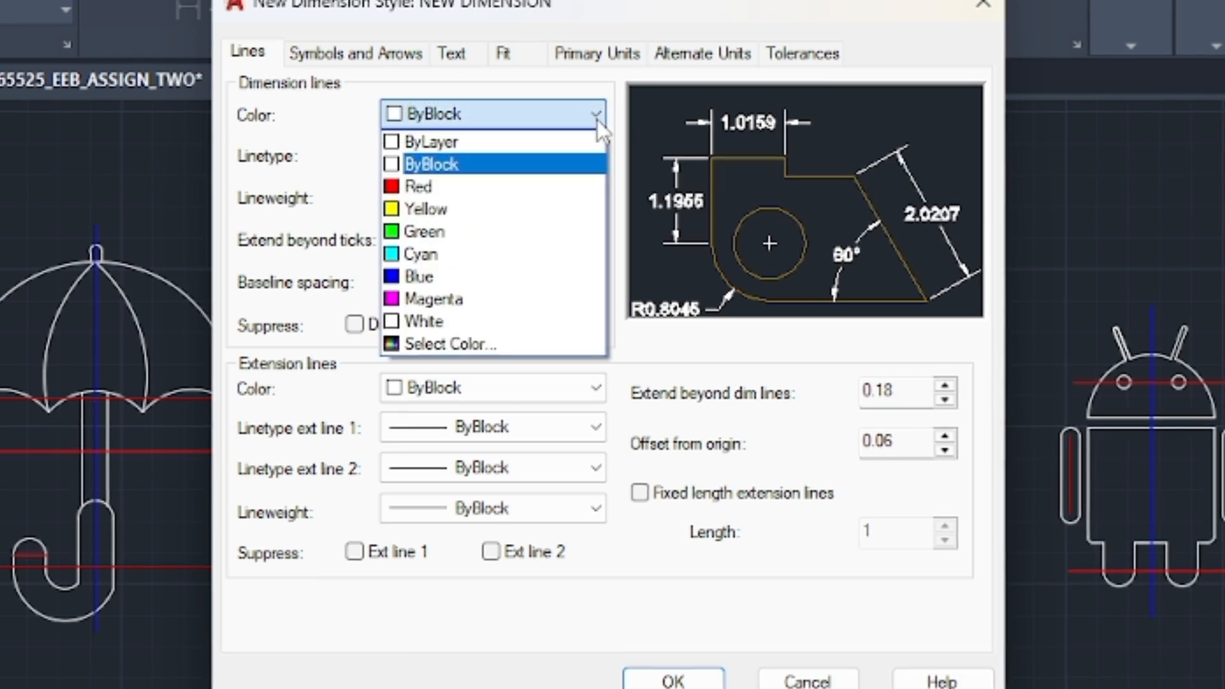
left_click(465, 208)
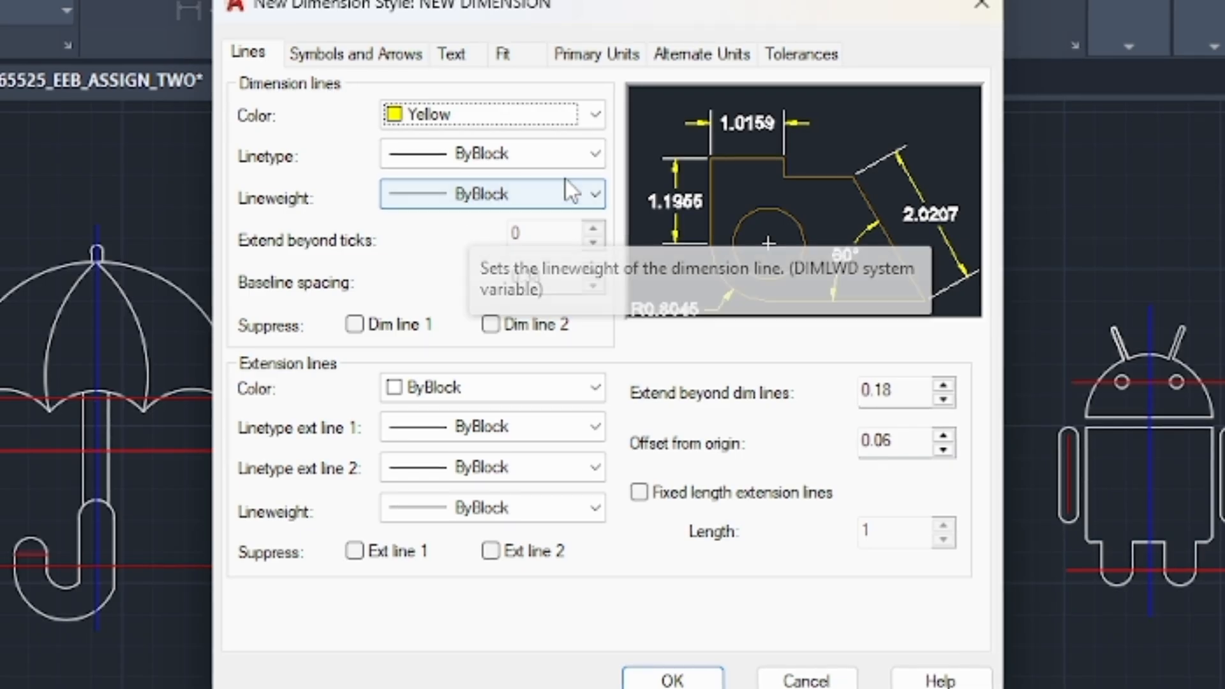
left_click(576, 193)
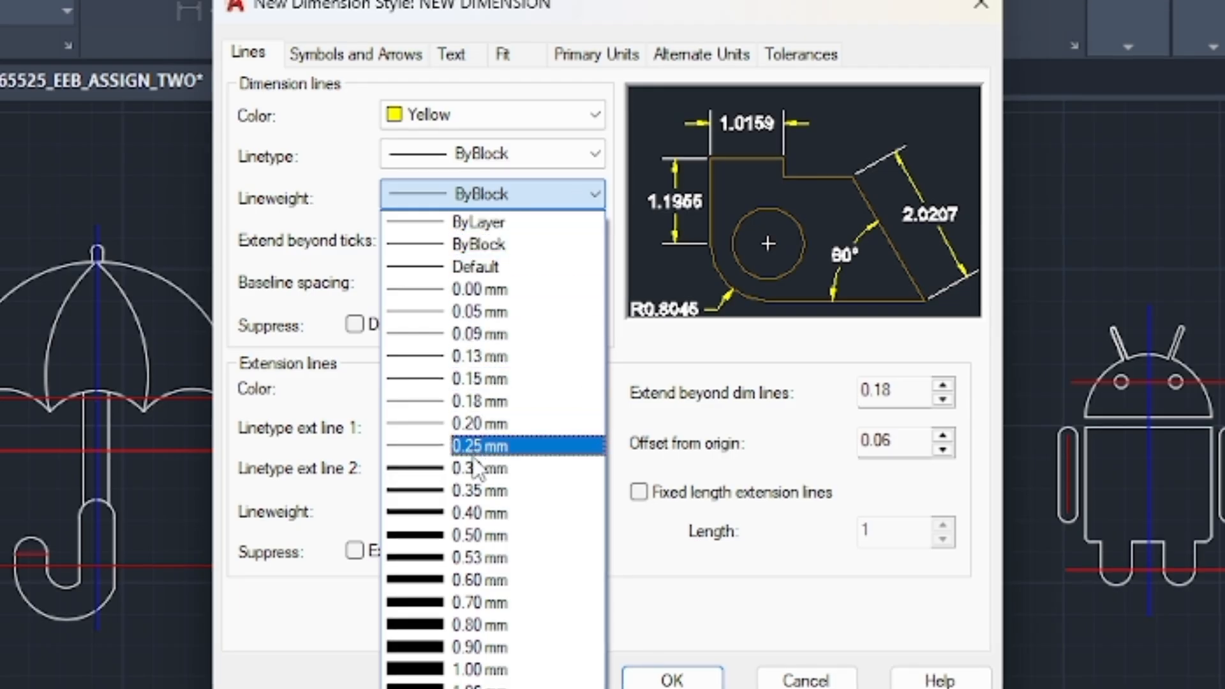
left_click(503, 379)
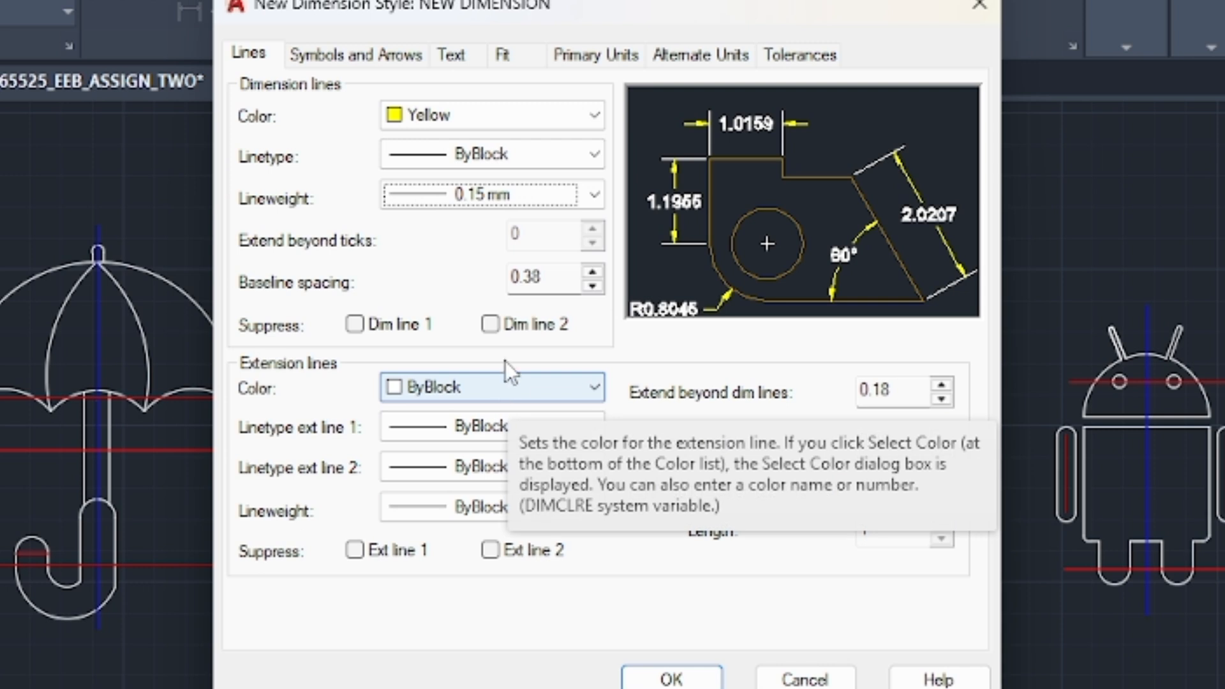
left_click(581, 162)
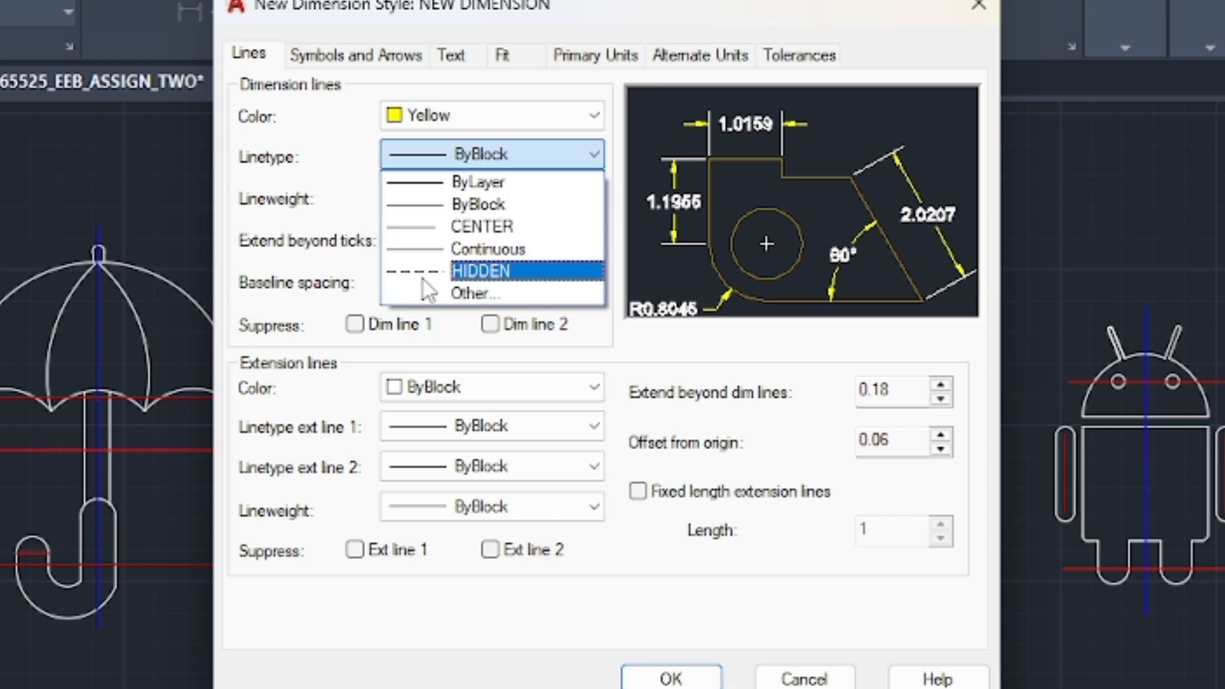
left_click(500, 274)
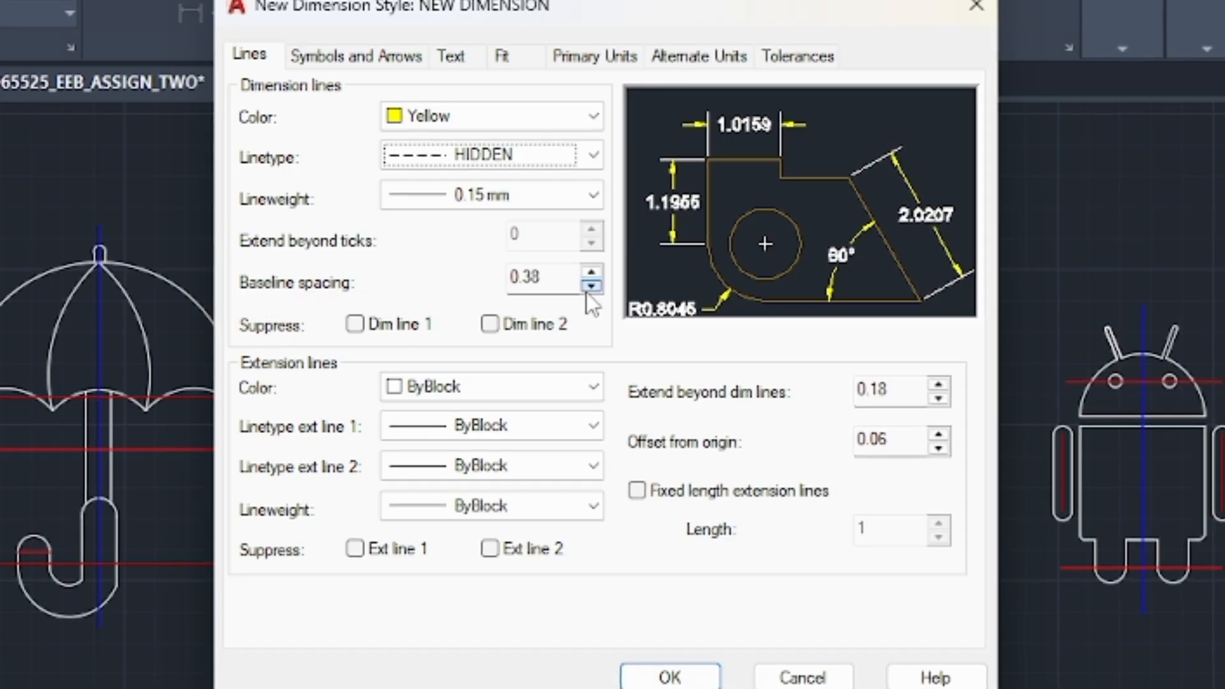
Set the baseline spacing of the dimension lines to 7.
left_click(558, 271)
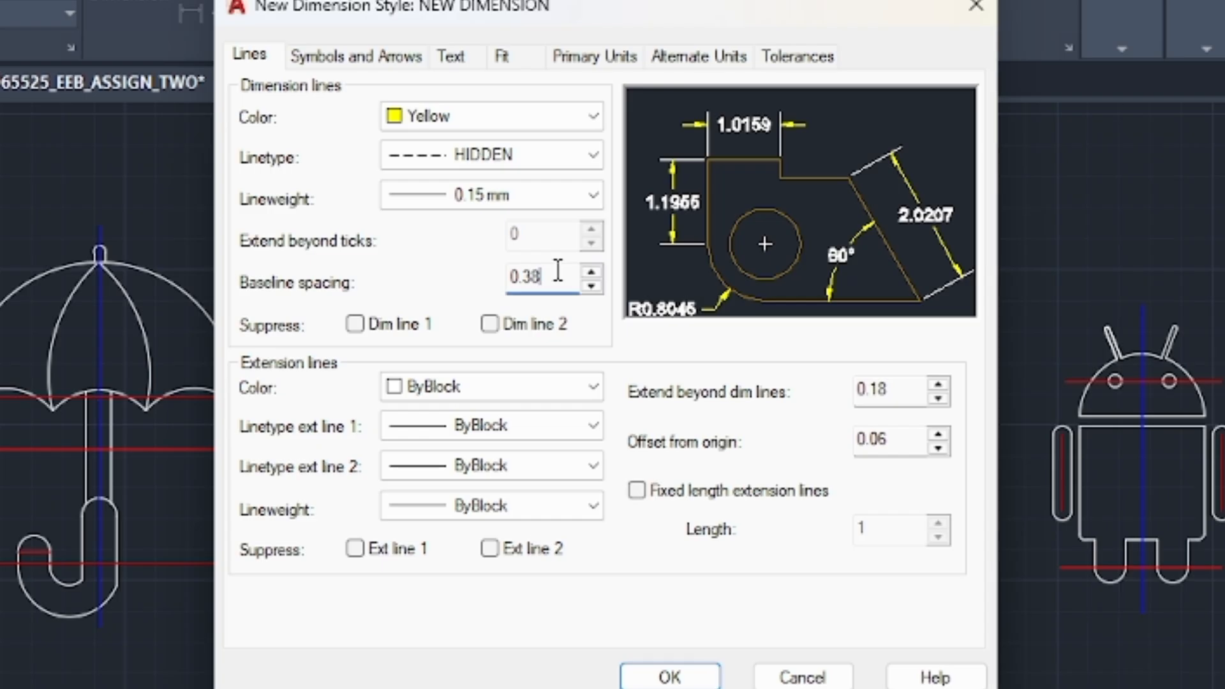
key("BackSpace")
key("BackSpace")
key("BackSpace")
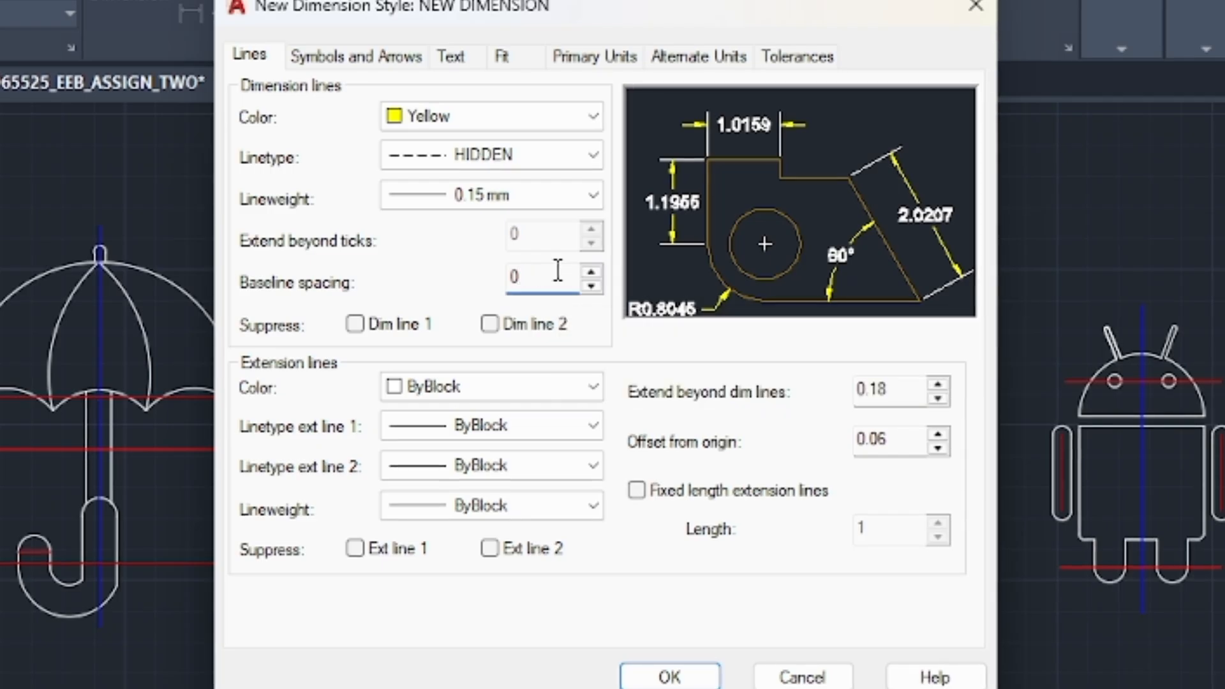
key("BackSpace")
type("7")
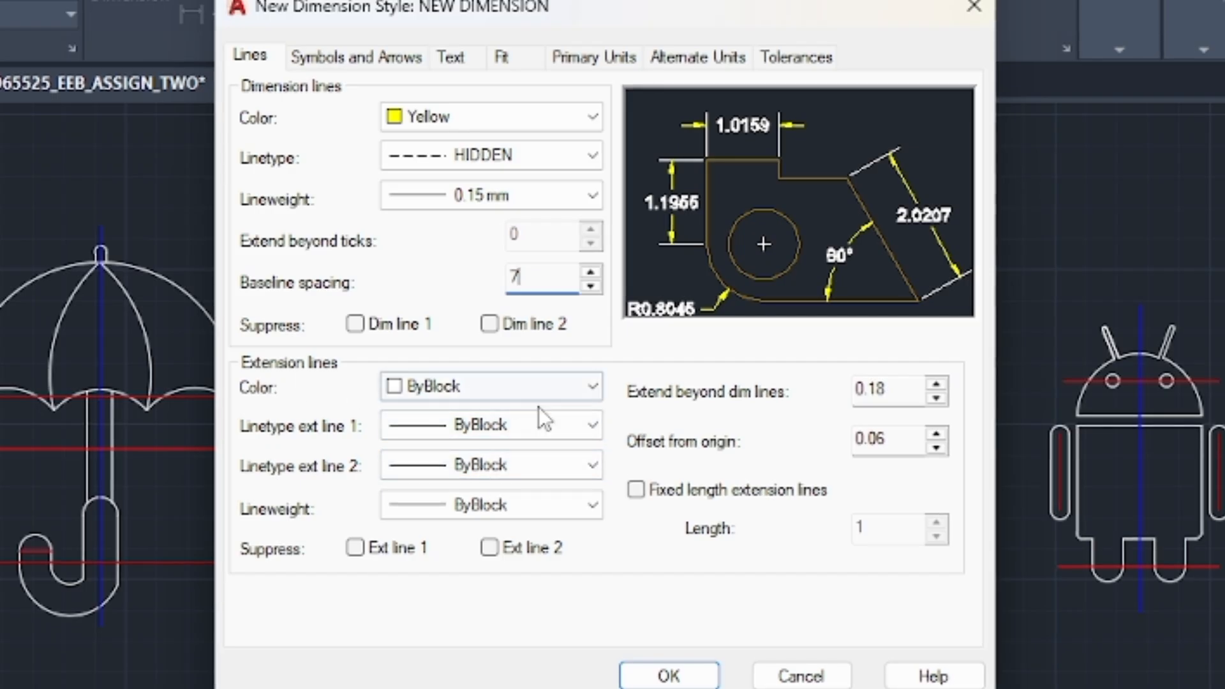
Format the extension lines with yellow color, HIDDEN linetype for both extension lines and 0.15 mm lineweight.
left_click(583, 389)
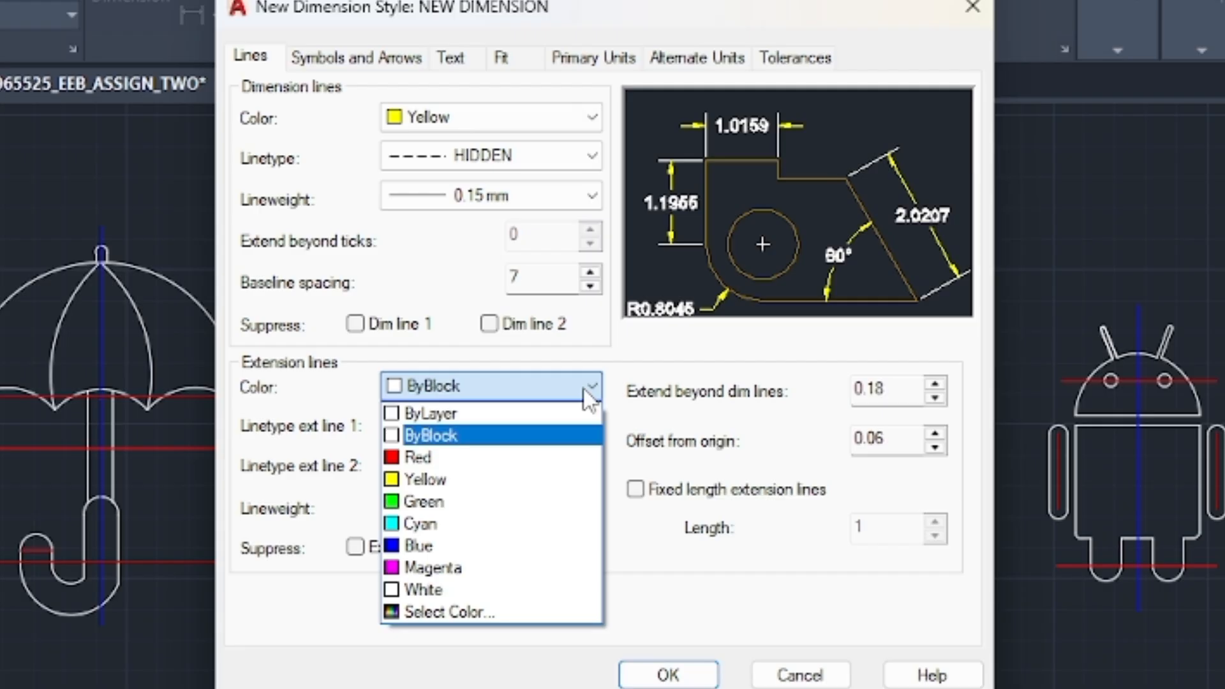
left_click(497, 480)
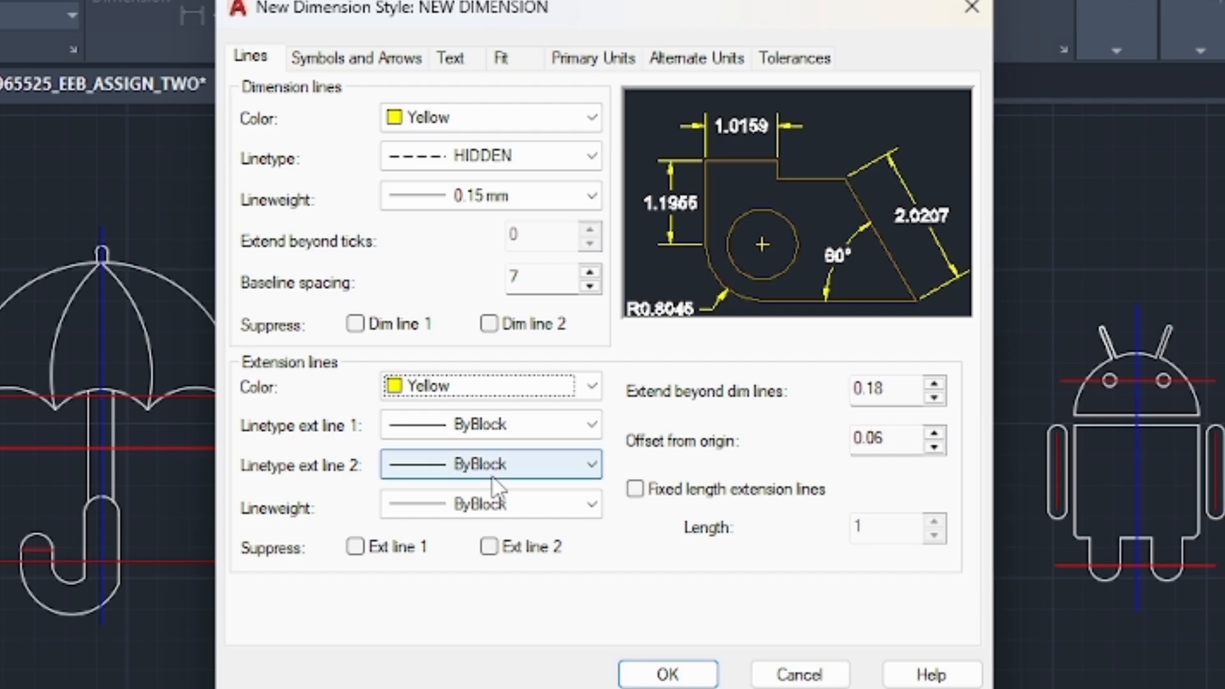
left_click(566, 424)
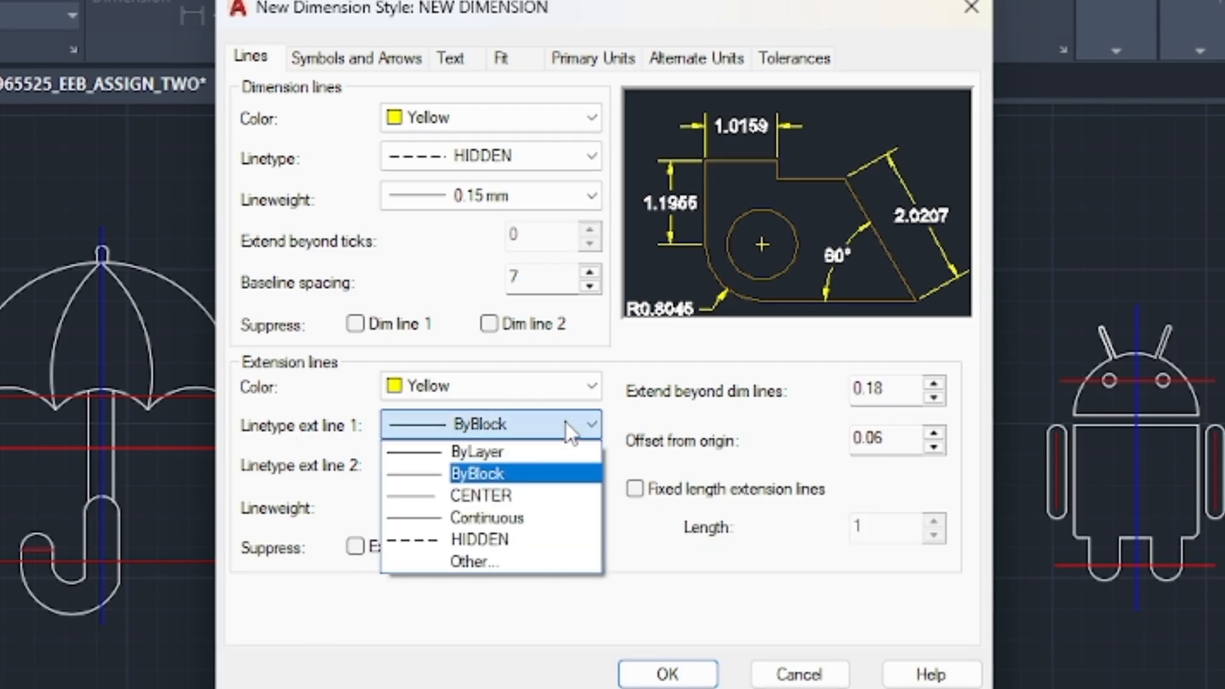
left_click(502, 539)
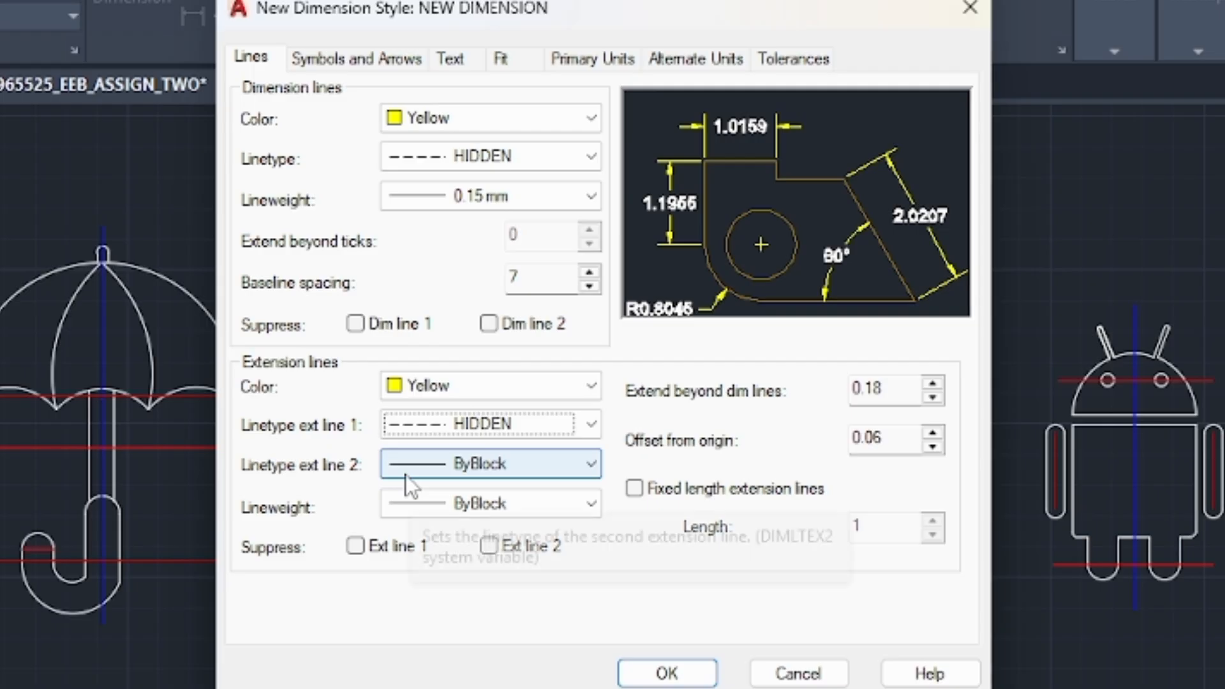
left_click(531, 465)
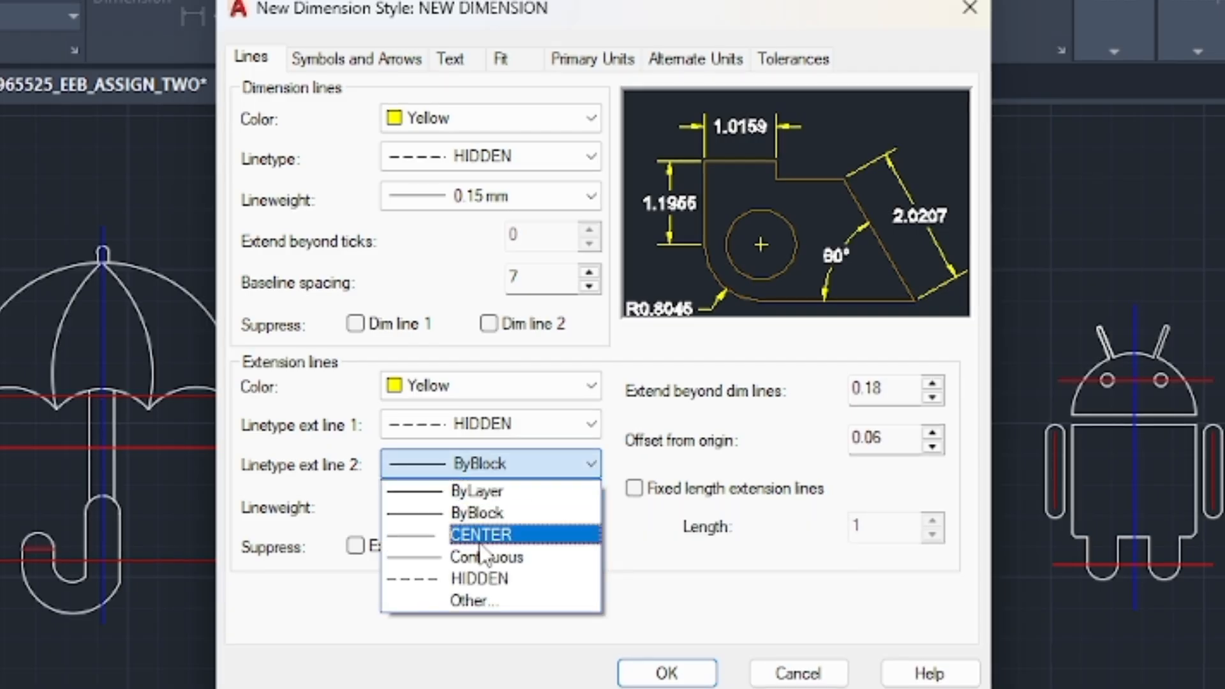
left_click(461, 578)
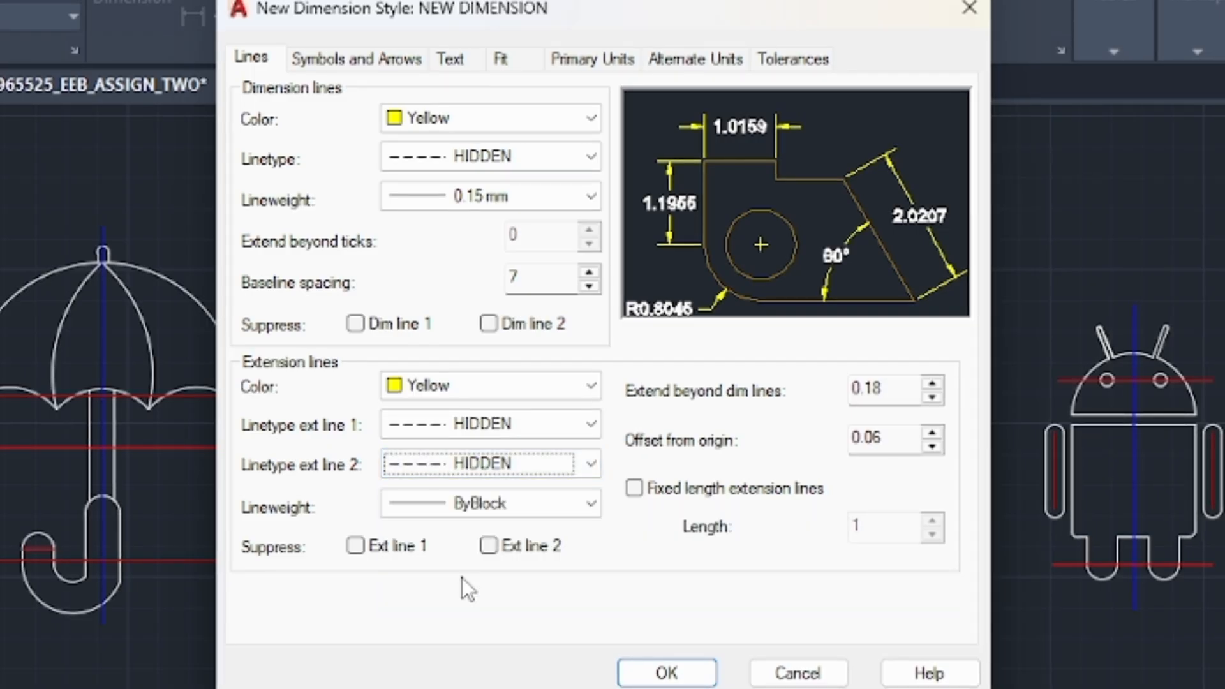
left_click(577, 510)
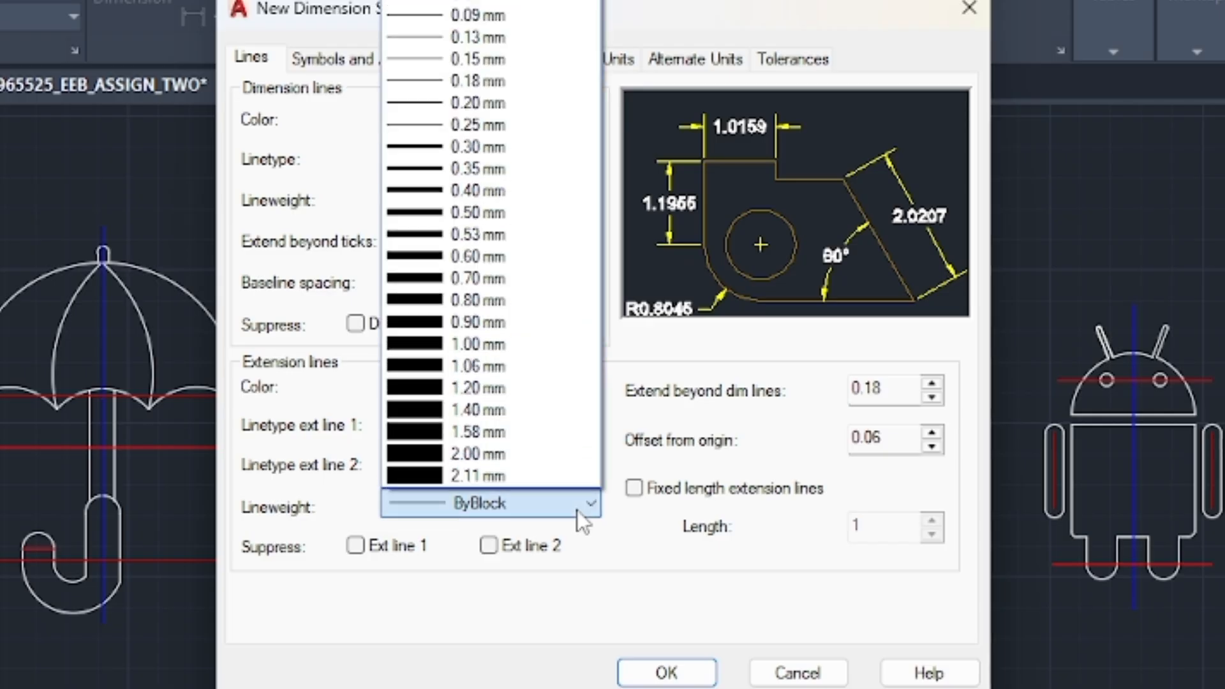
left_click(495, 69)
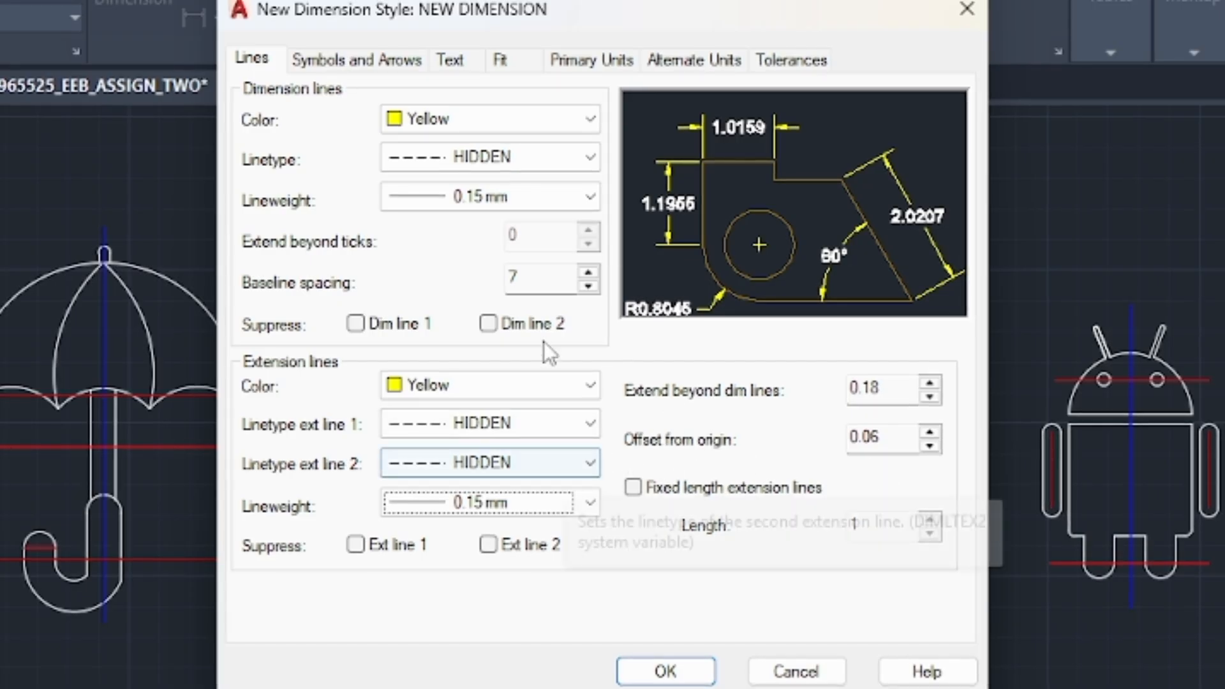
Set the arrowhead size of the new dimension style to 3.
left_click(351, 59)
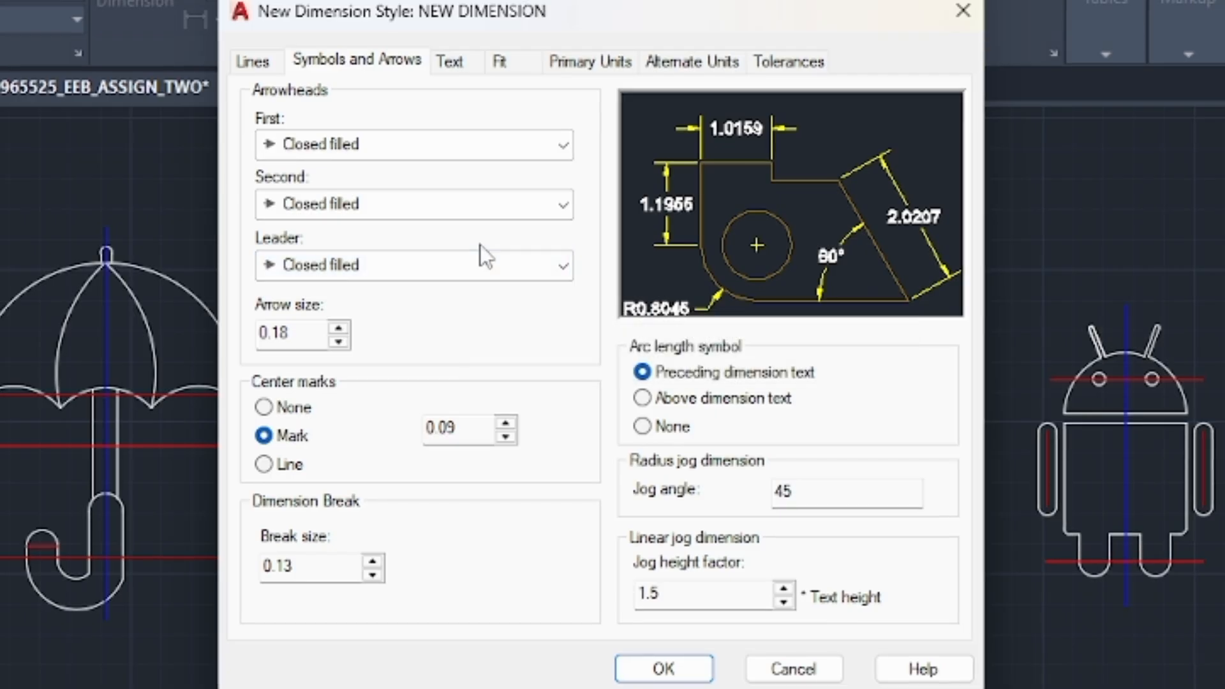
left_click(288, 331)
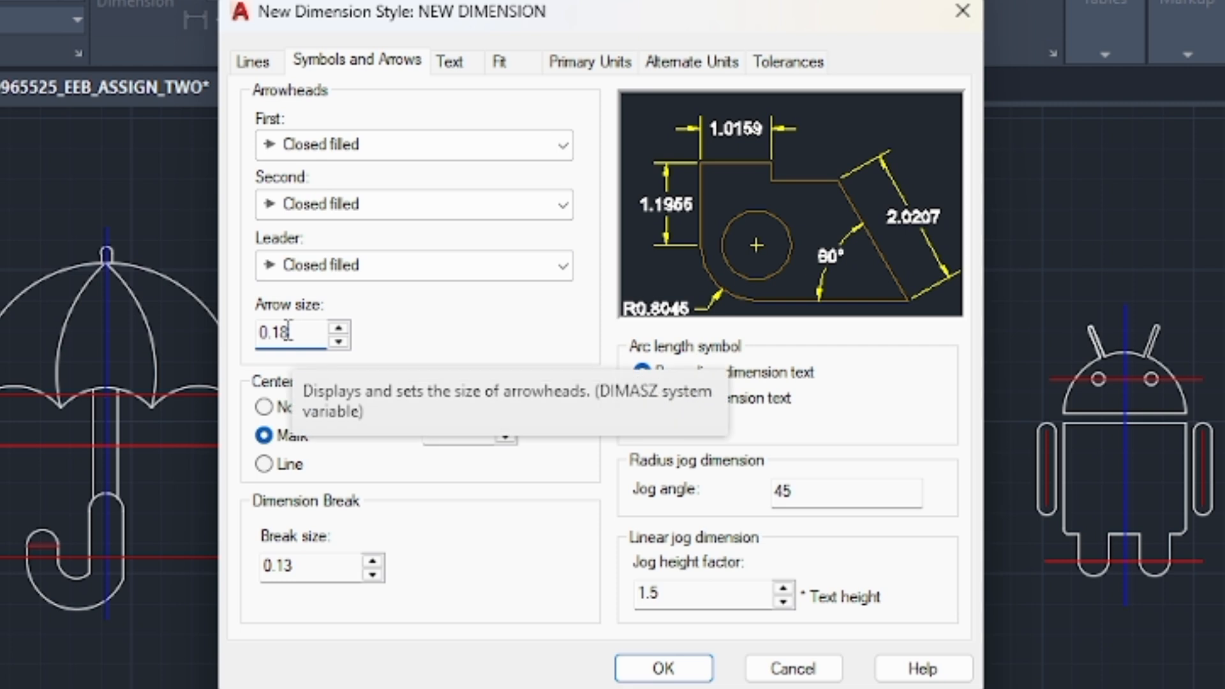
key("BackSpace")
key("BackSpace")
key("BackSpace")
key("BackSpace")
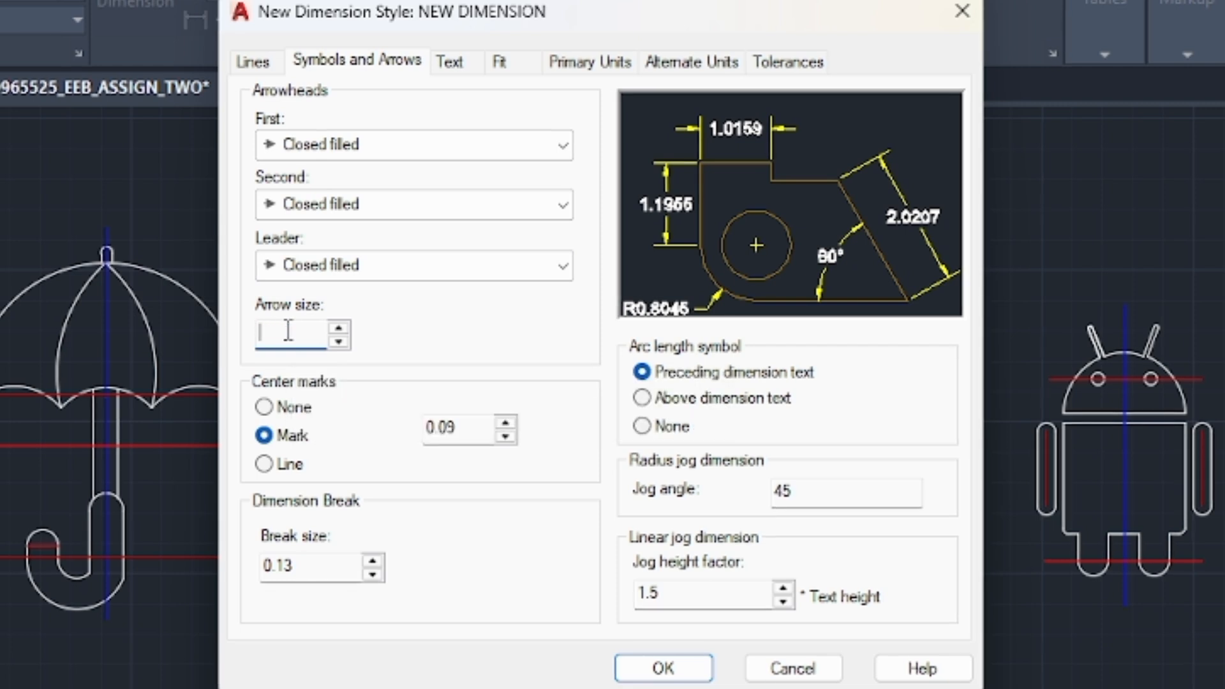
type("3")
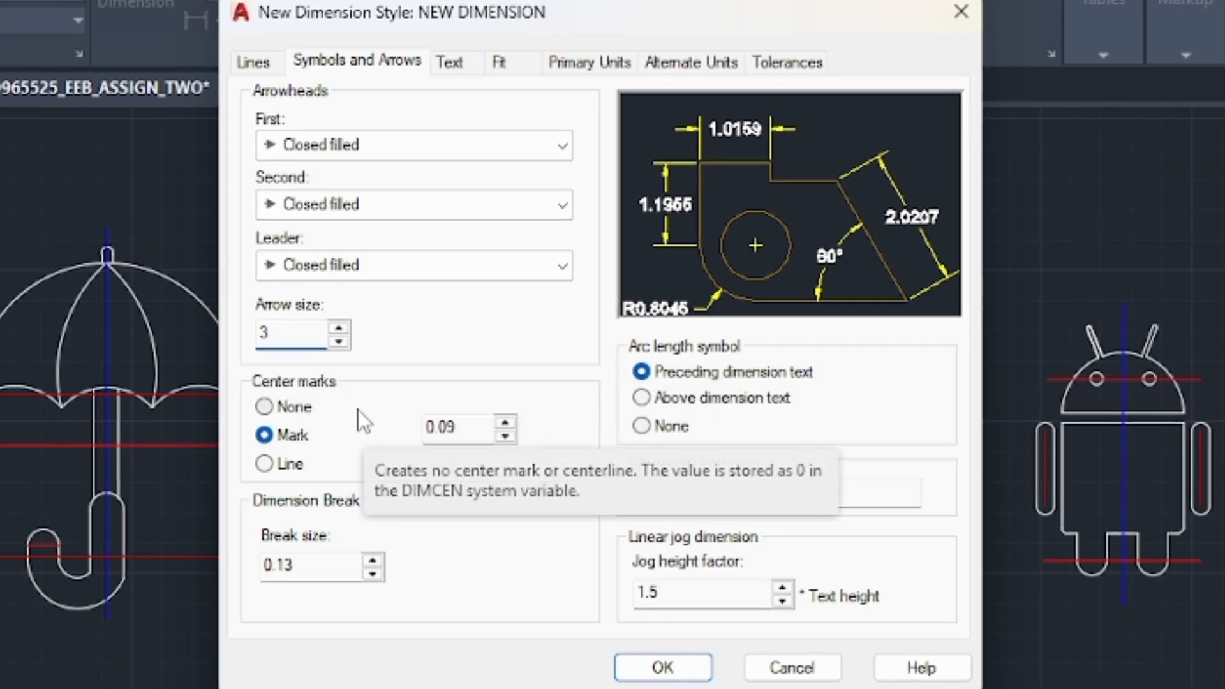
Set the center mark size to 2 and the center mark type to Line.
left_click(464, 428)
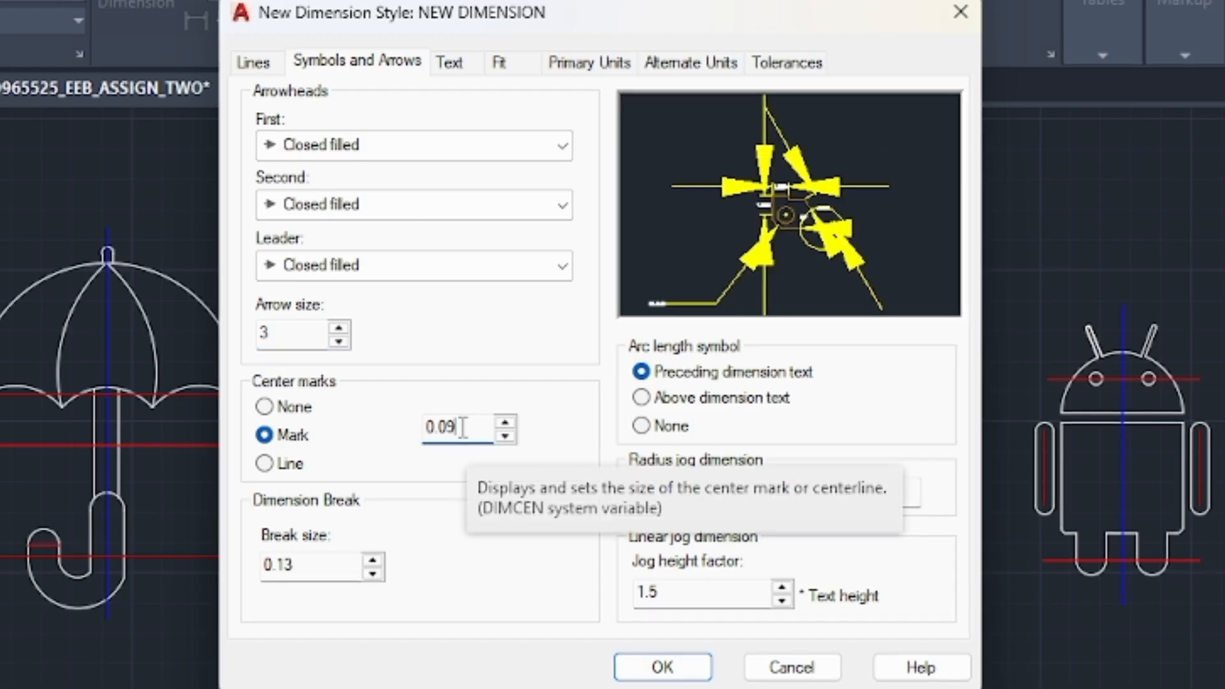
key("BackSpace")
key("BackSpace")
key("BackSpace")
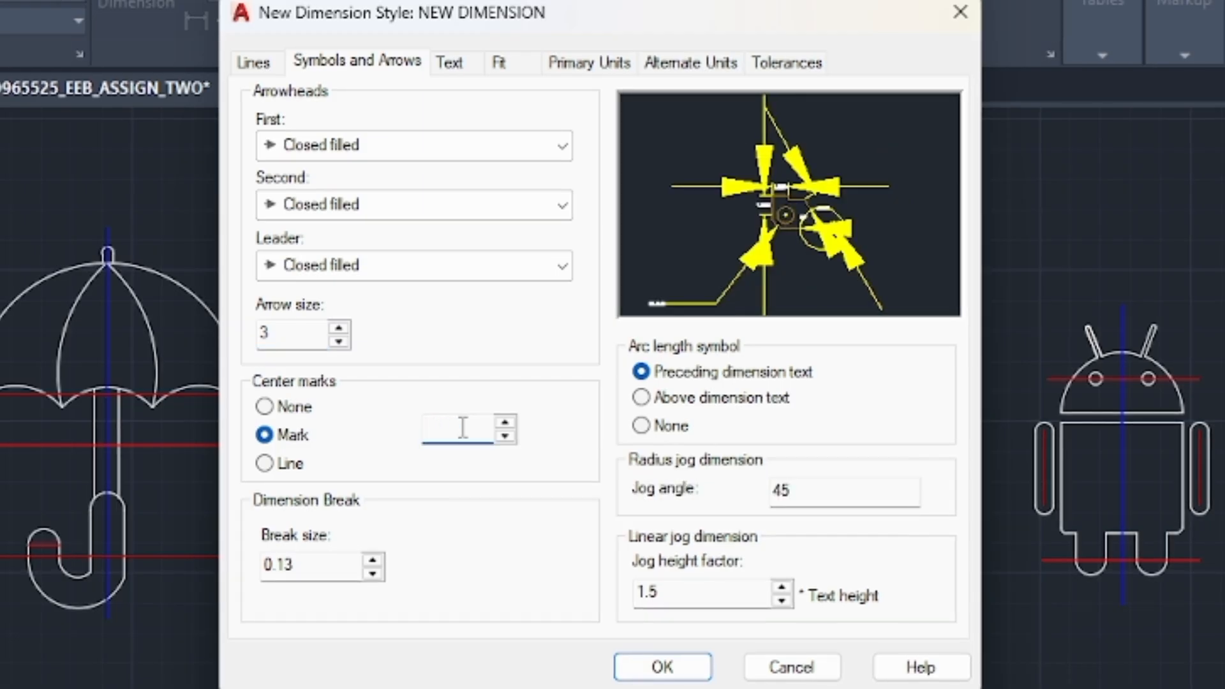
type("2")
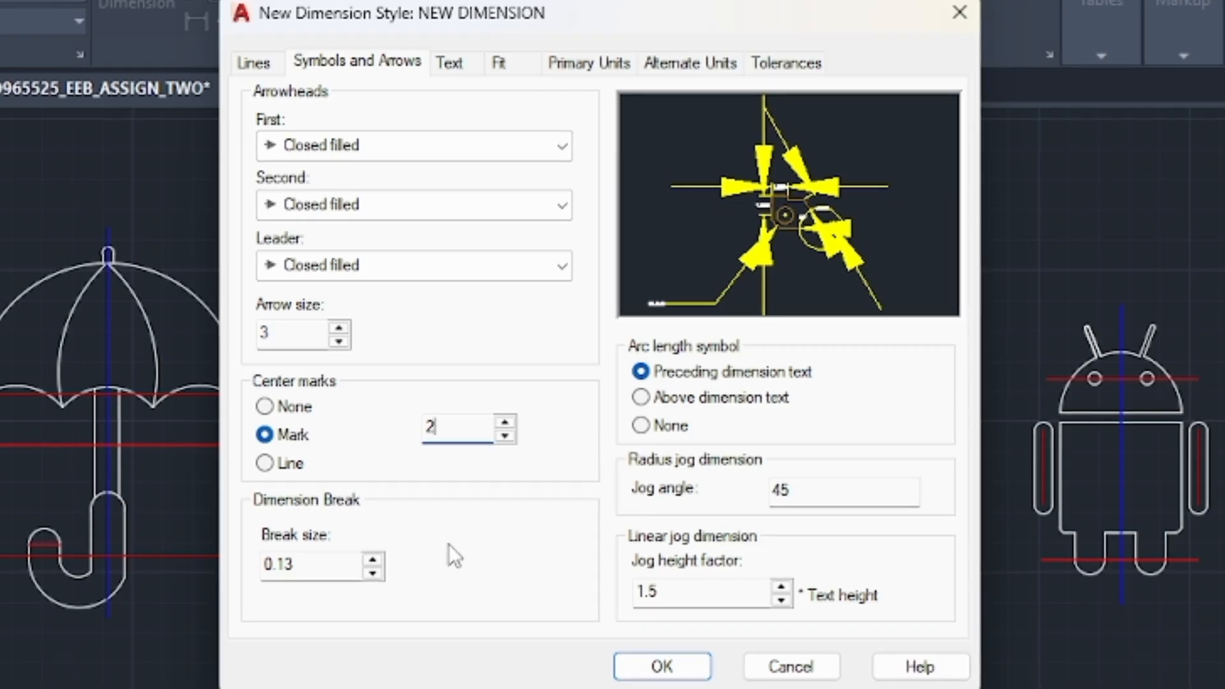
left_click(270, 465)
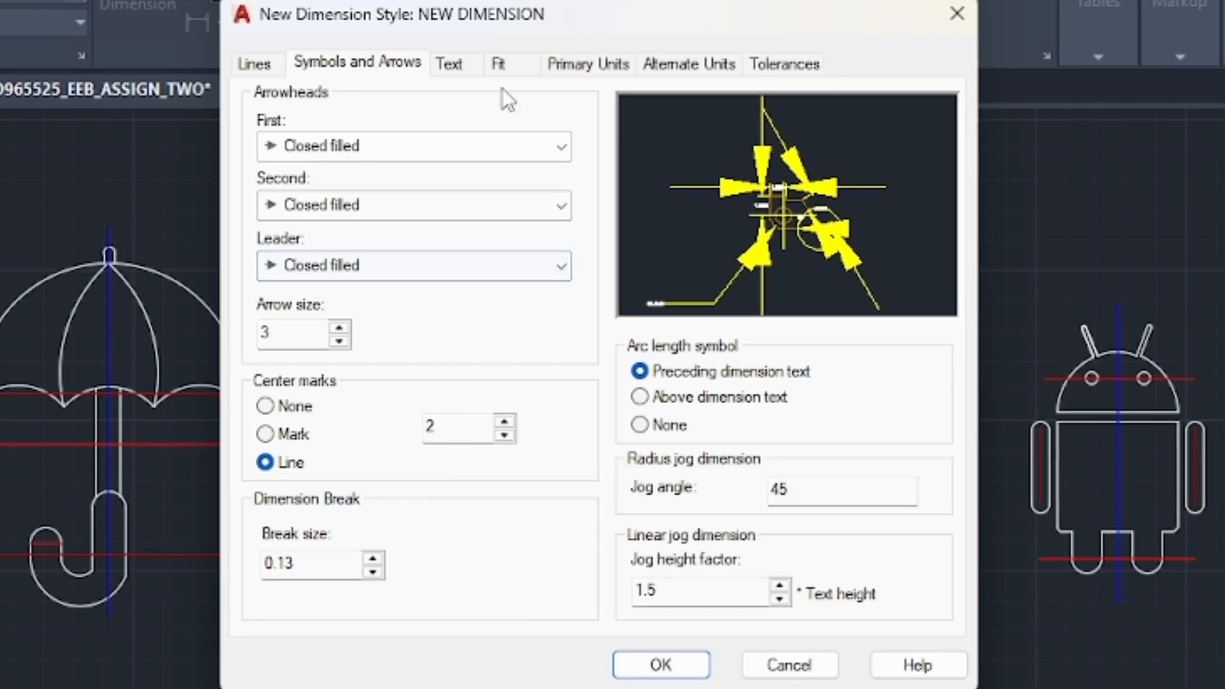
Use the Standard text style for the dimension text and set the text height to 3.
left_click(446, 66)
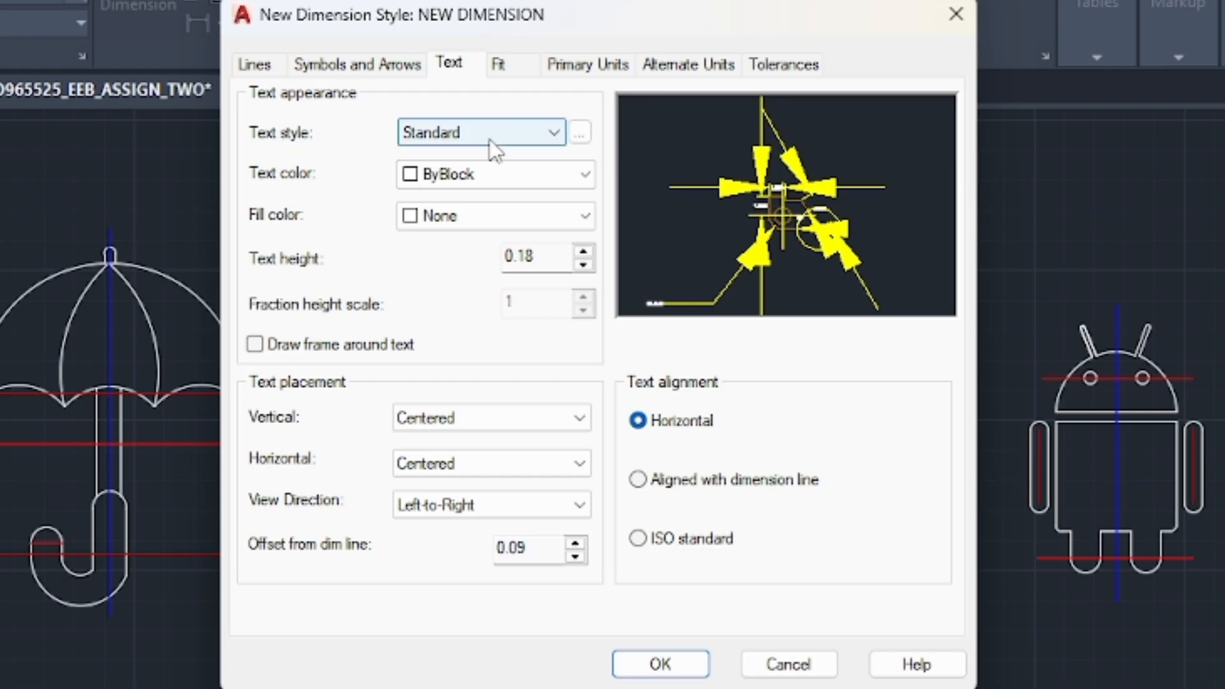
left_click(510, 138)
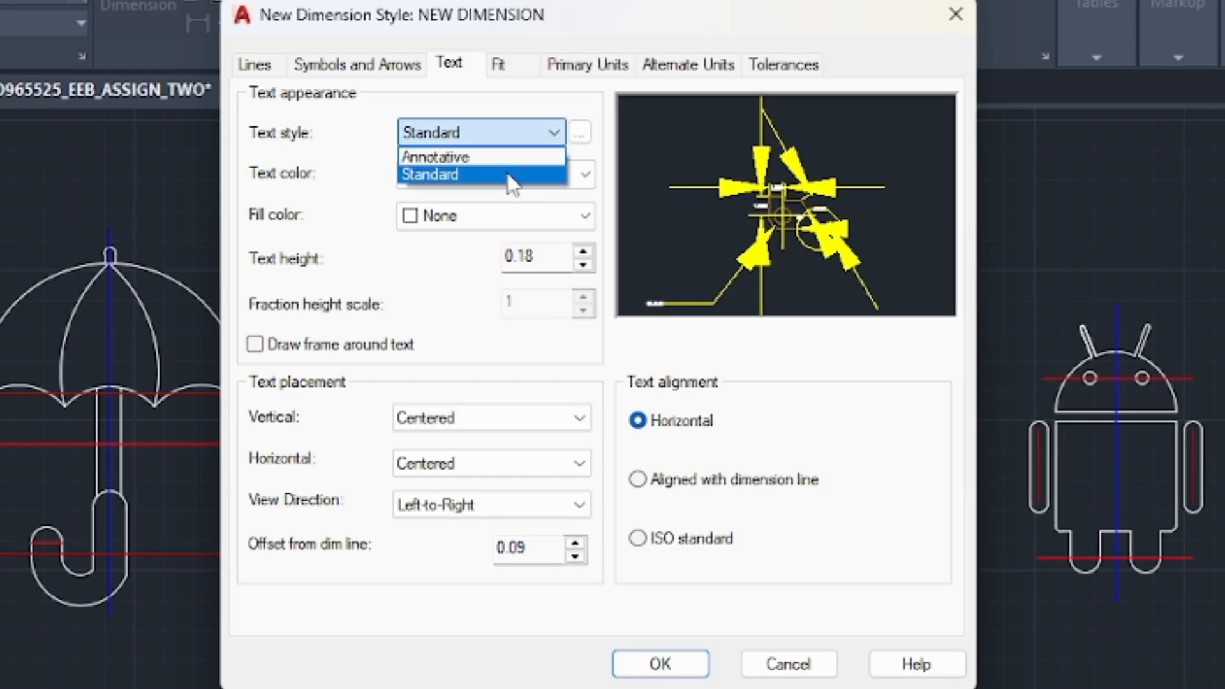
left_click(508, 173)
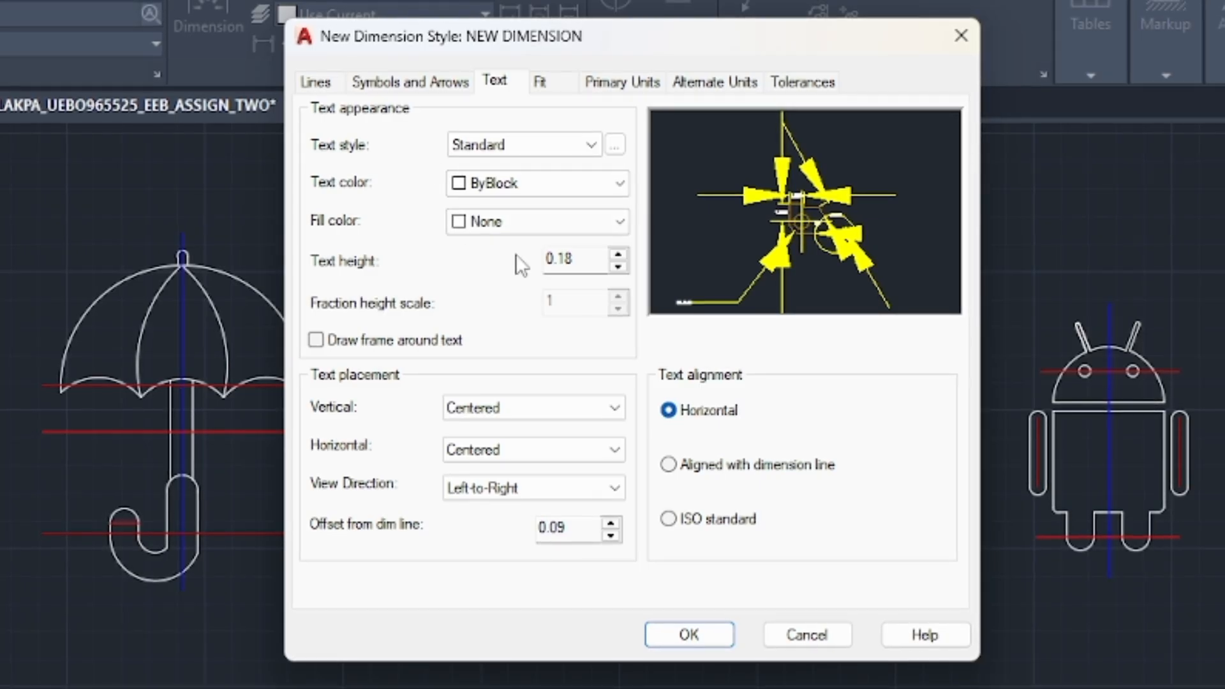
left_click(574, 261)
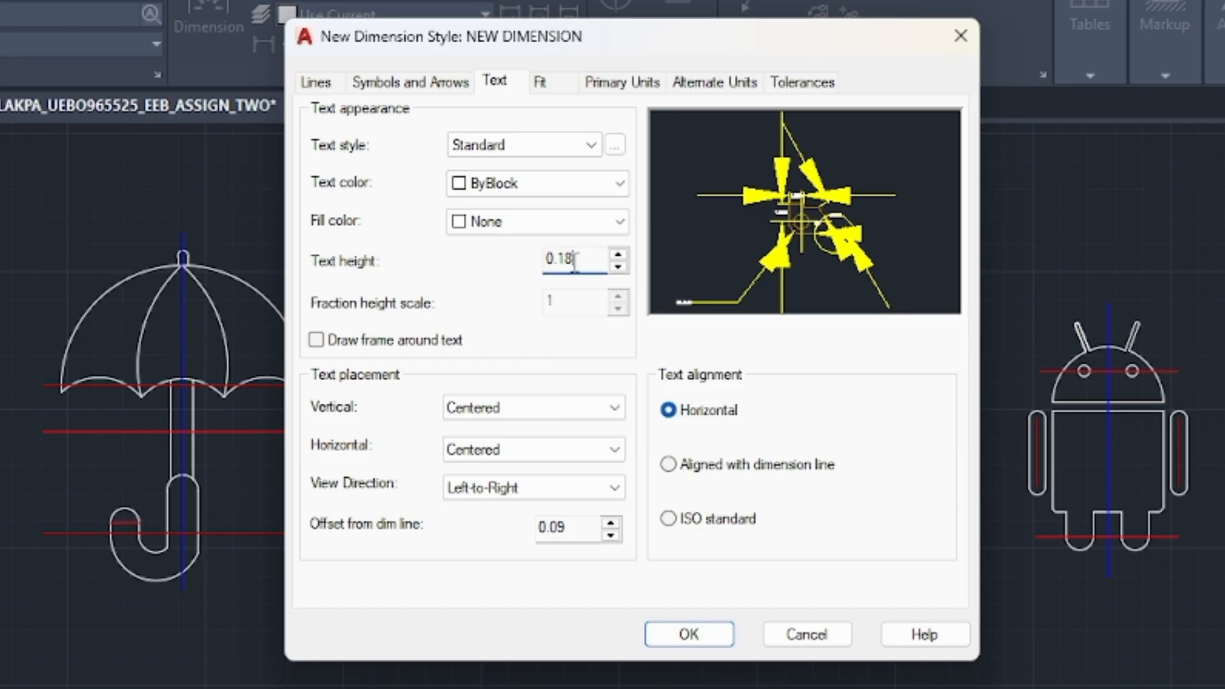
key("BackSpace")
key("BackSpace")
key("BackSpace")
key("BackSpace")
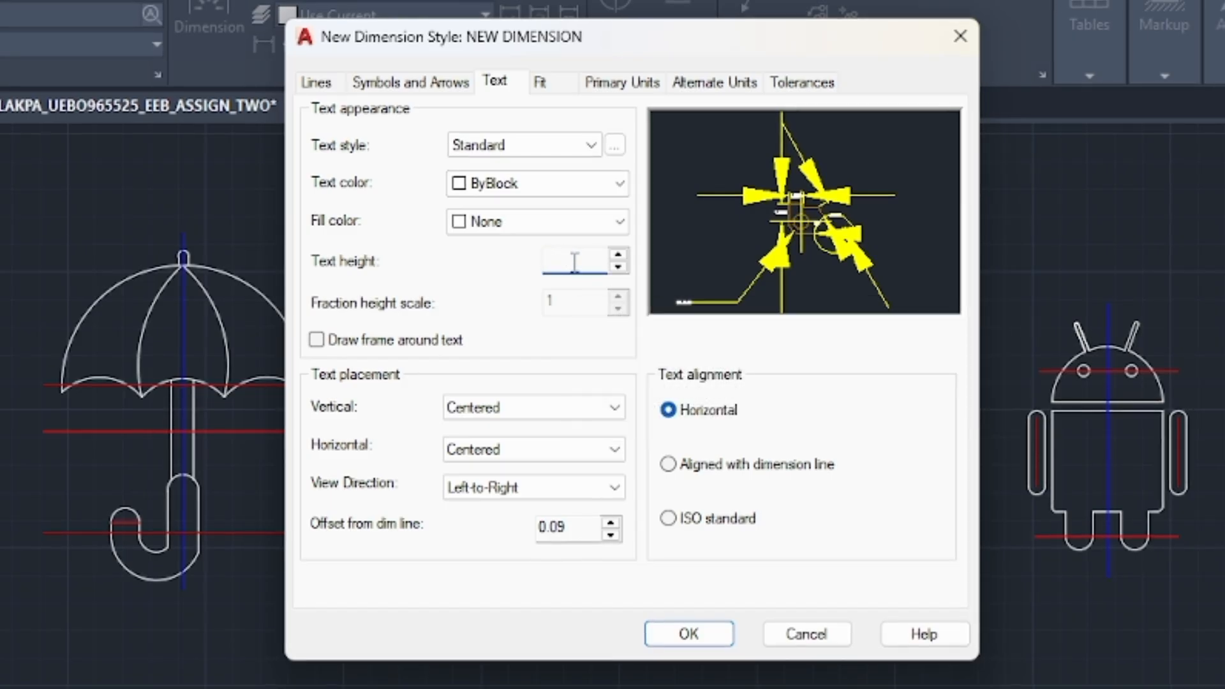
type("3")
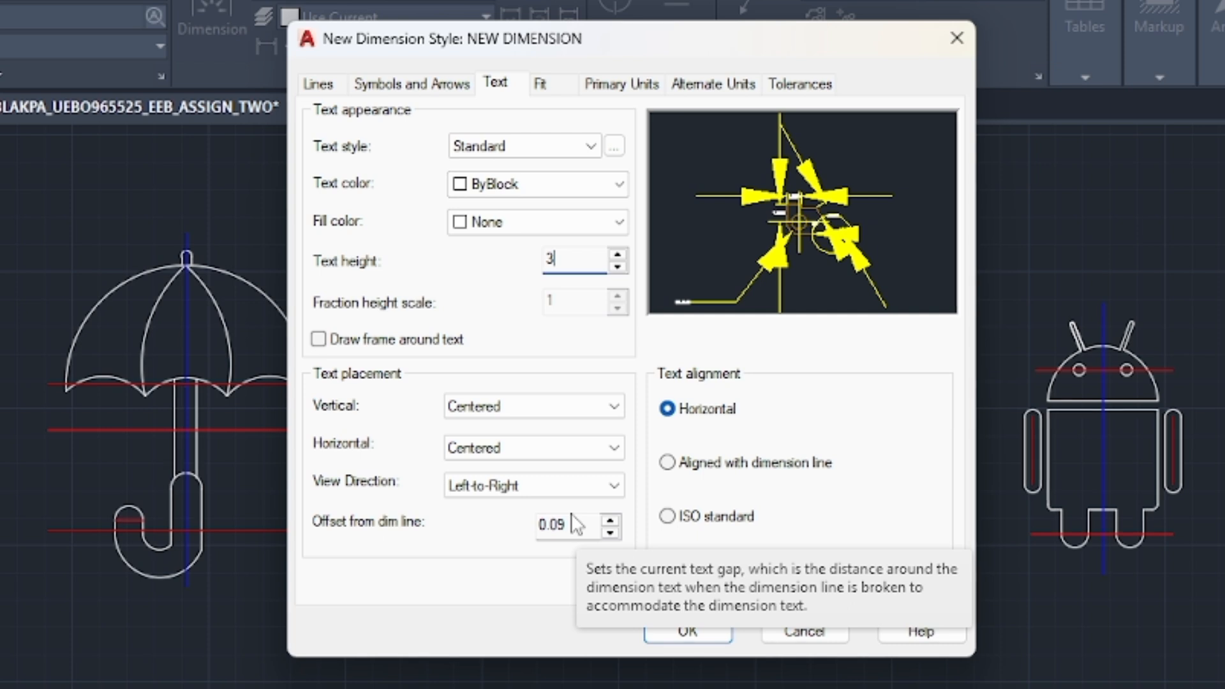
Set the text offset from the dimension line to 1 and align the text with the dimension line.
left_click(561, 527)
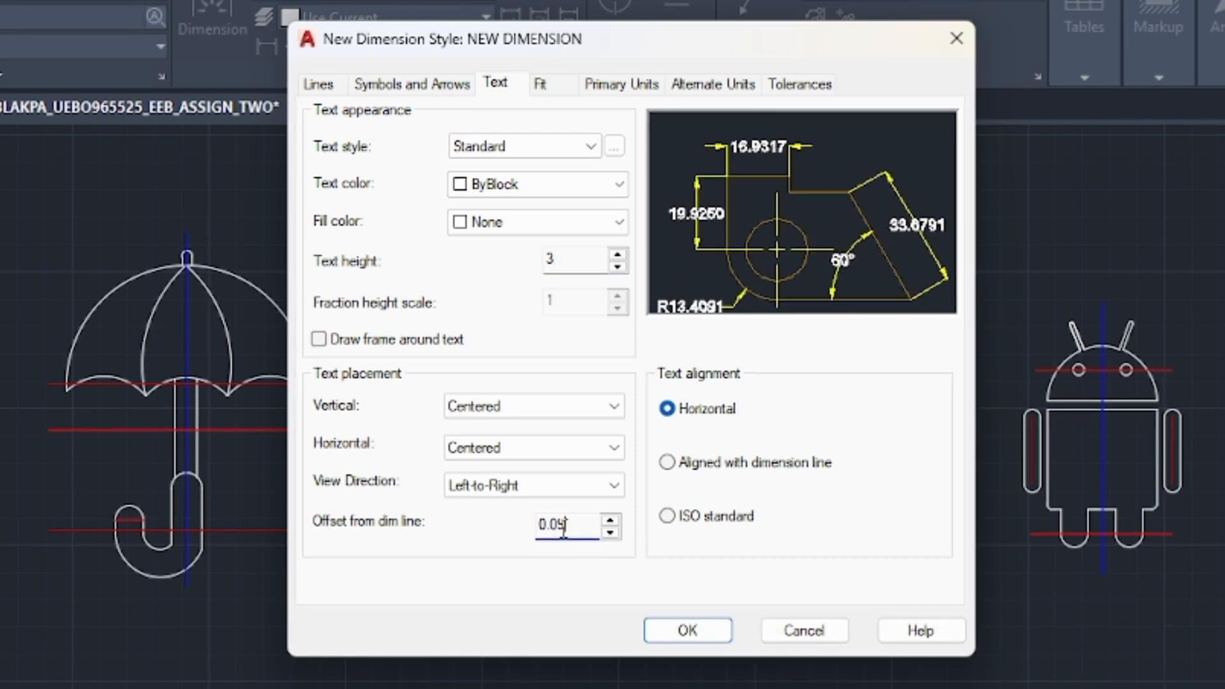
key("BackSpace")
key("BackSpace")
key("BackSpace")
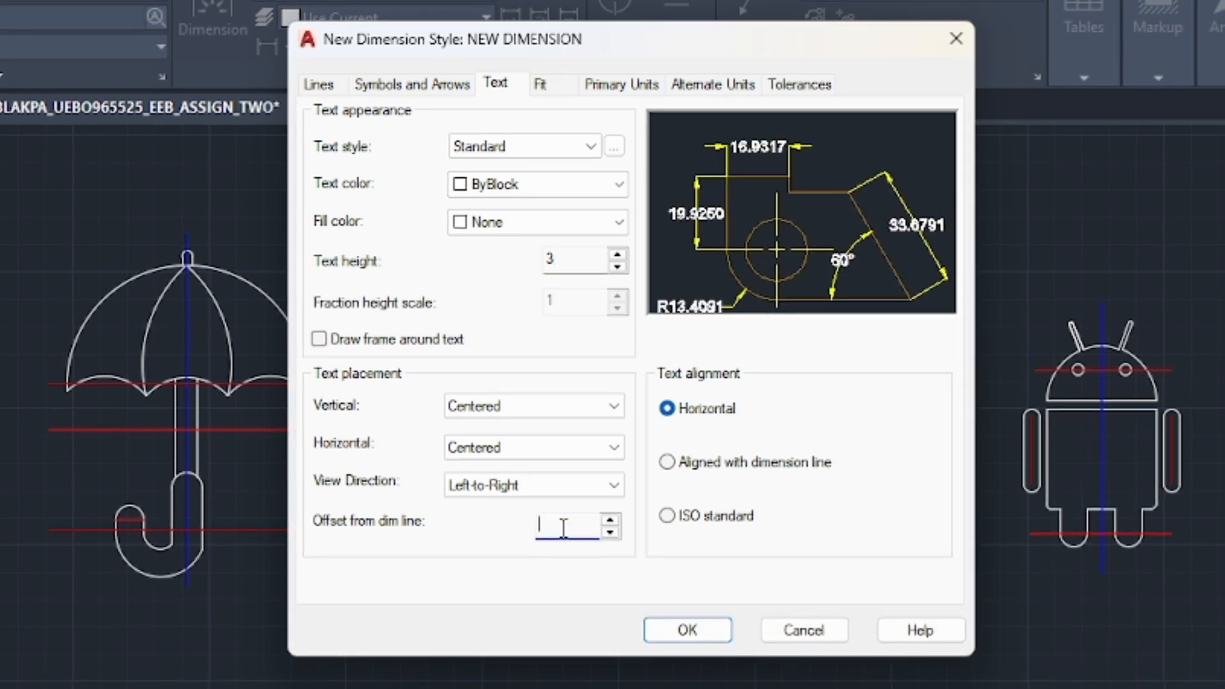
type("1")
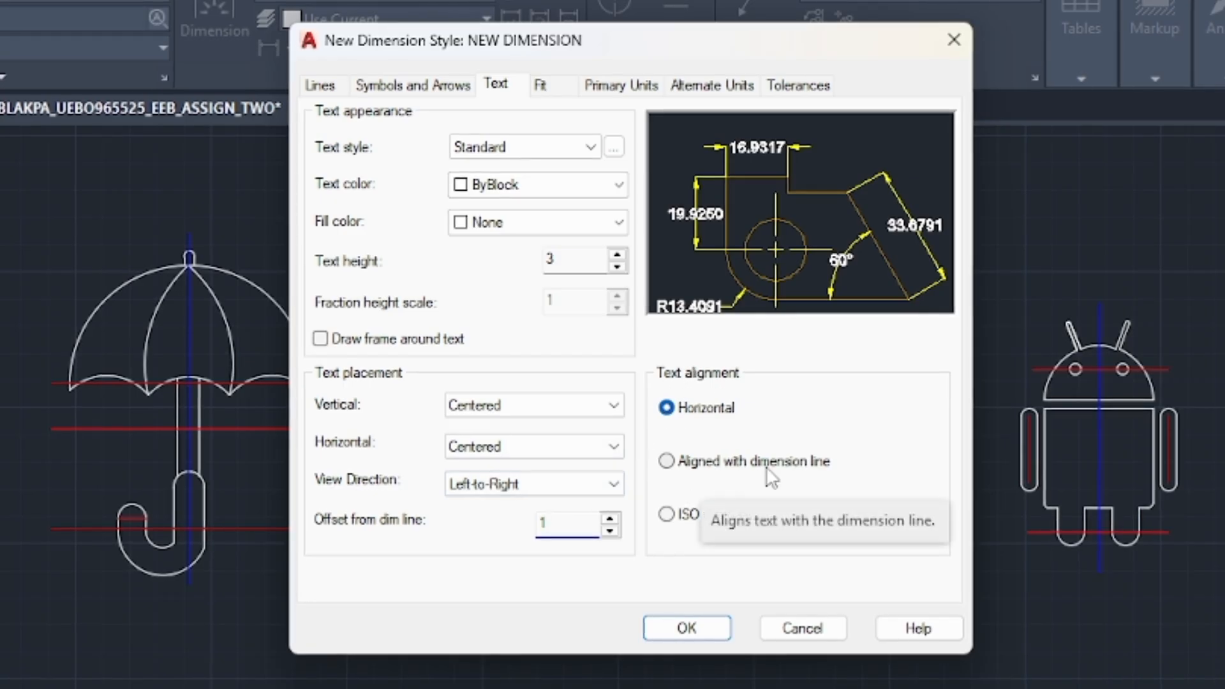
left_click(665, 462)
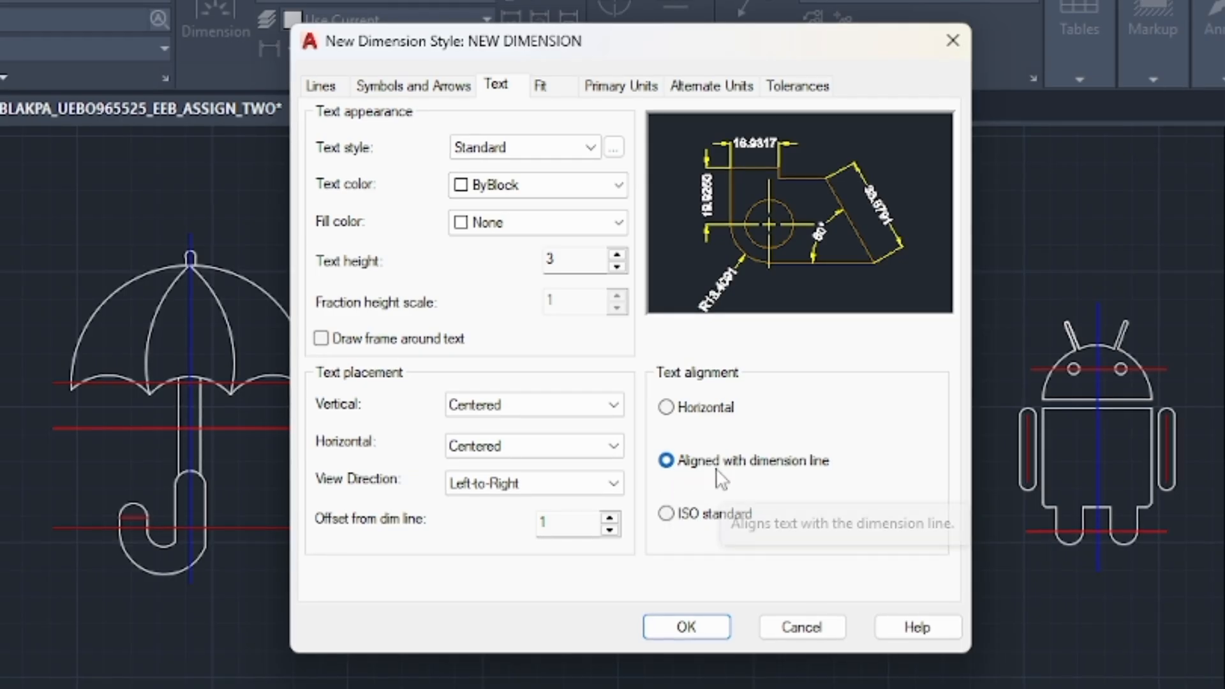
Set the linear dimension precision to 0.00 with a period as the decimal separator.
left_click(544, 93)
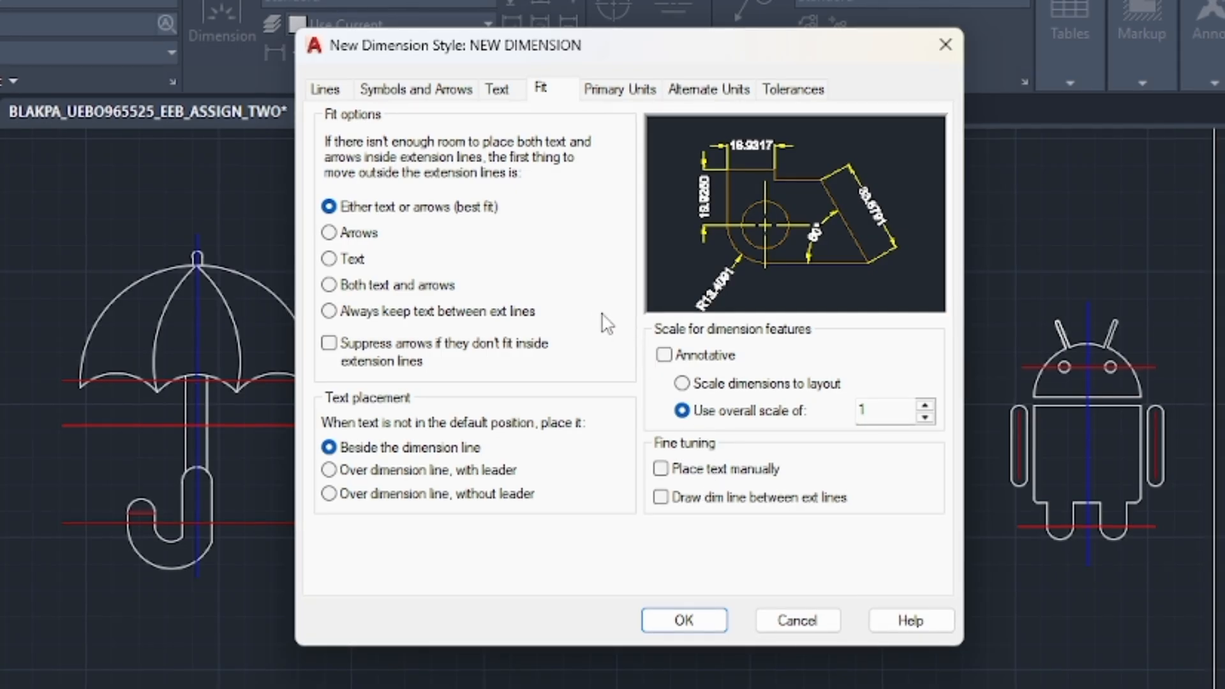
left_click(600, 94)
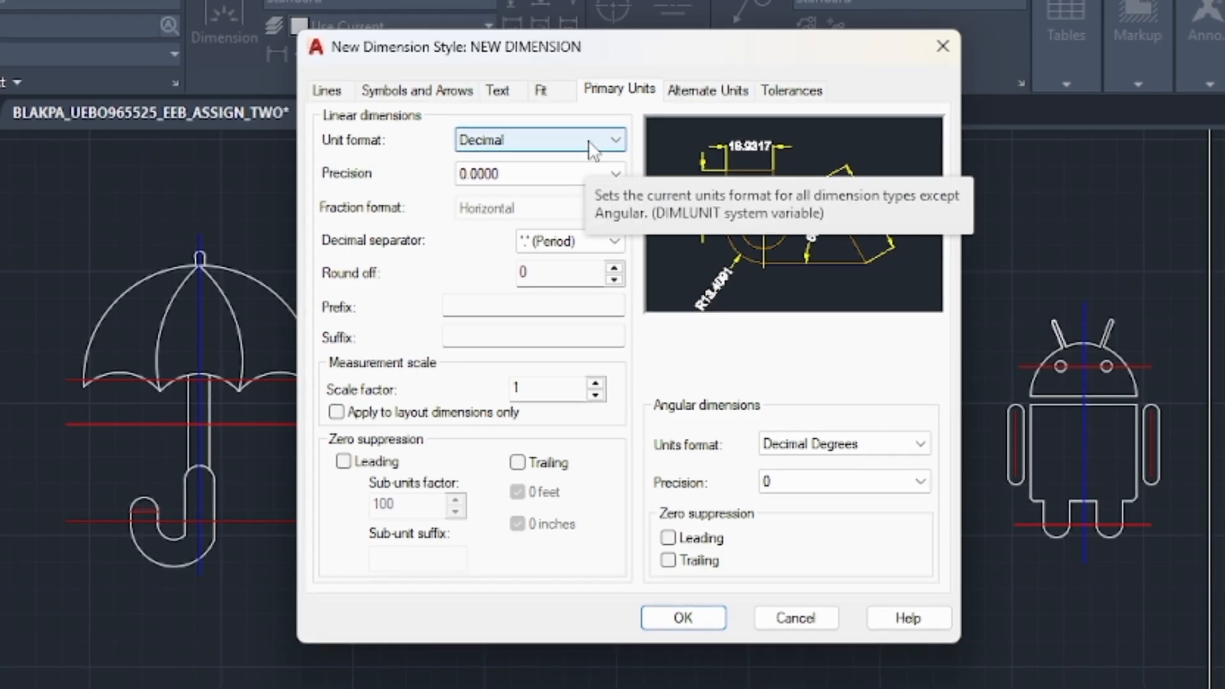
left_click(597, 178)
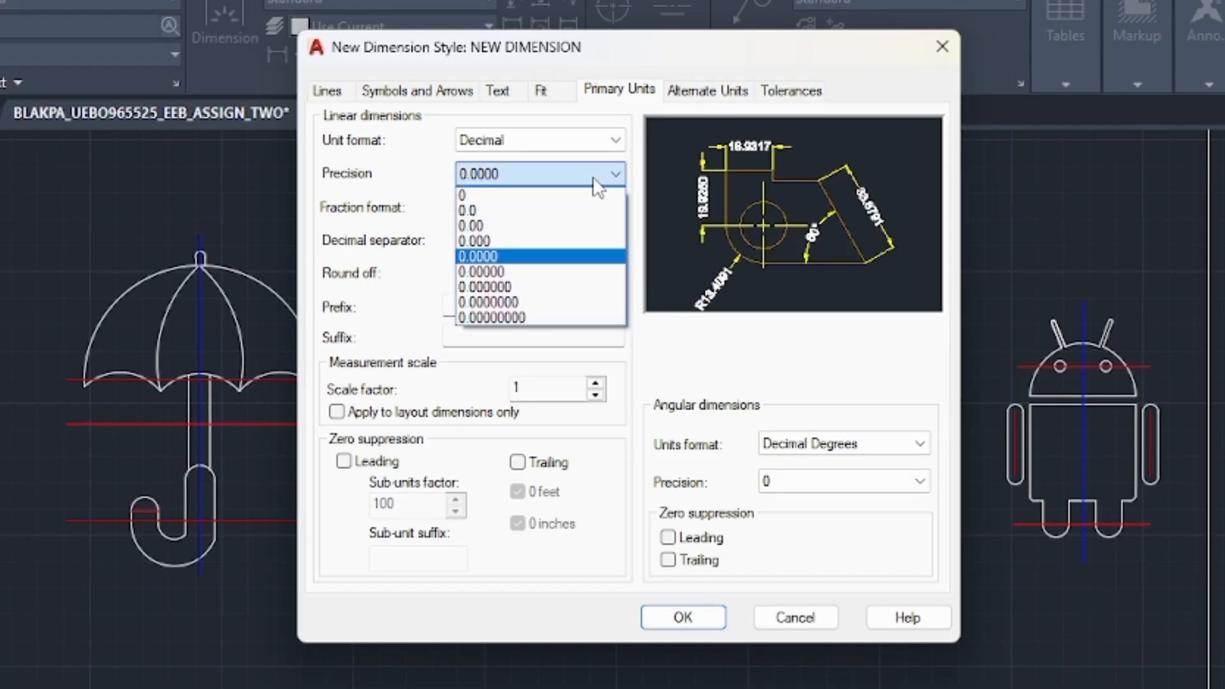
left_click(552, 226)
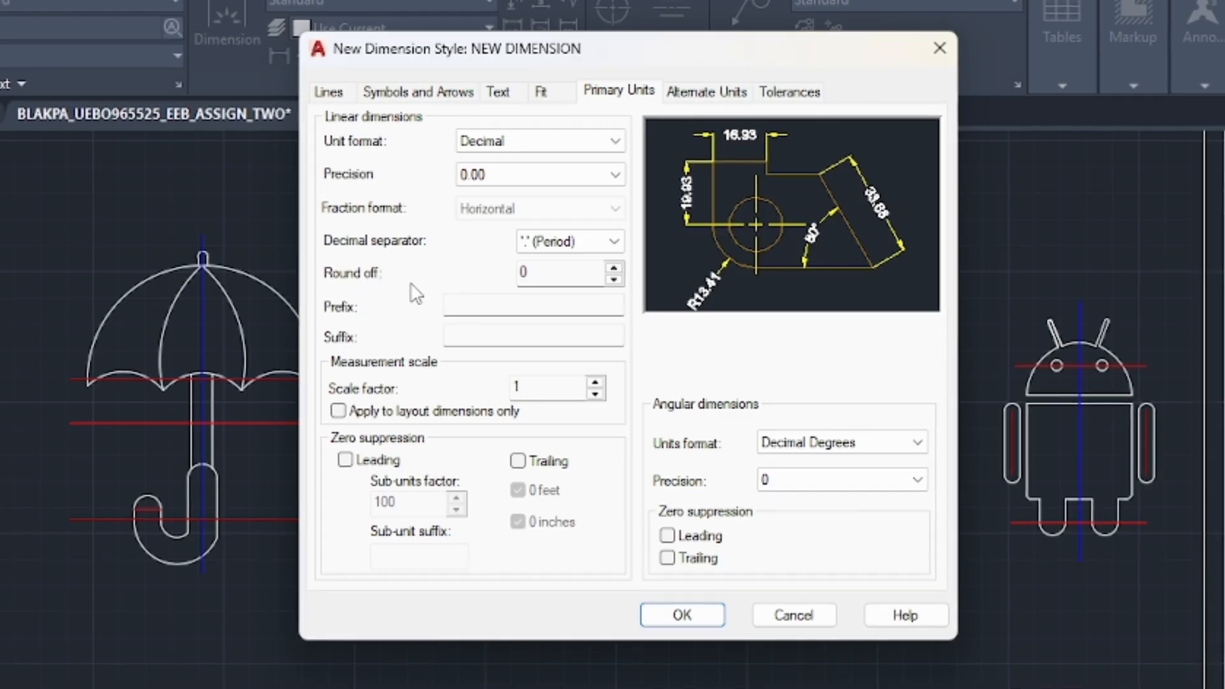
left_click(593, 249)
left_click(577, 261)
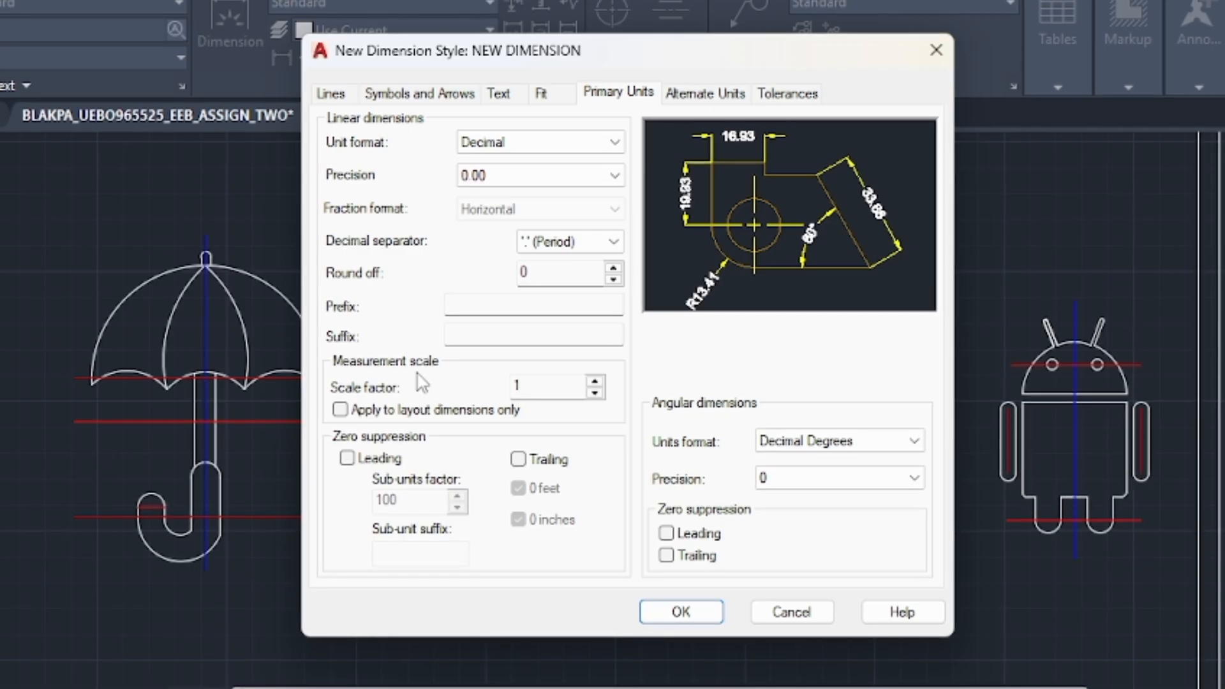
Suppress leading zeros in the linear dimensions and choose Decimal Degrees as the angular units format.
mouse_move(535, 379)
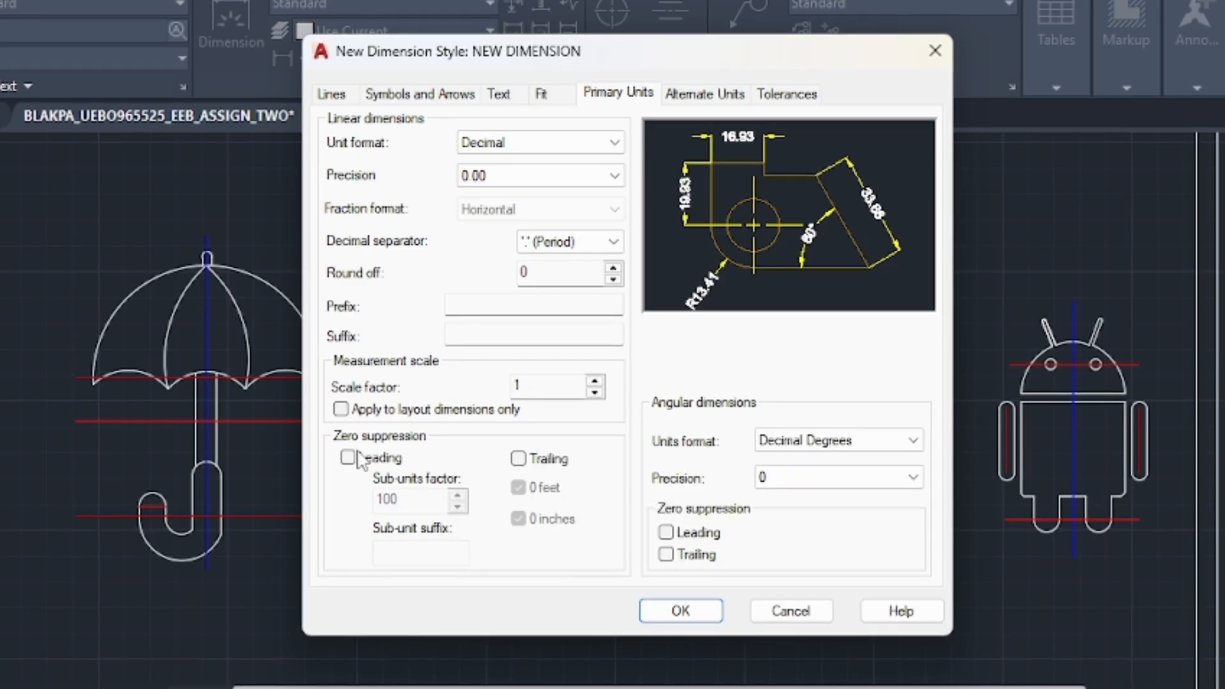
mouse_move(360, 466)
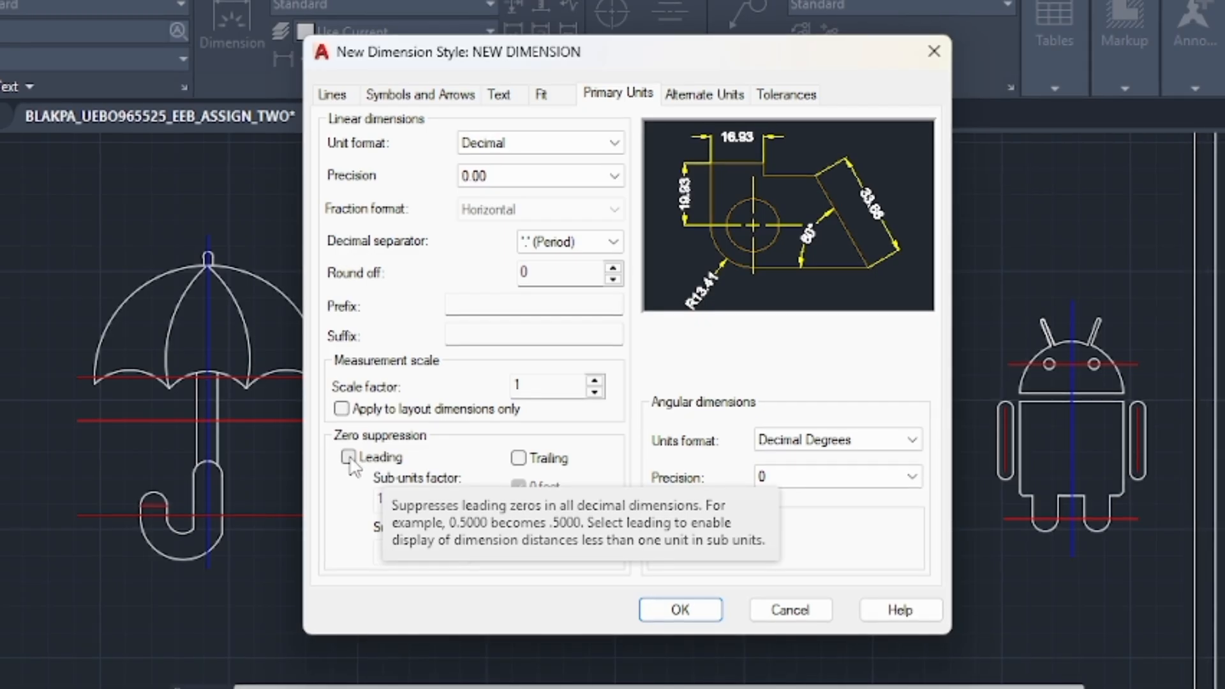
left_click(349, 458)
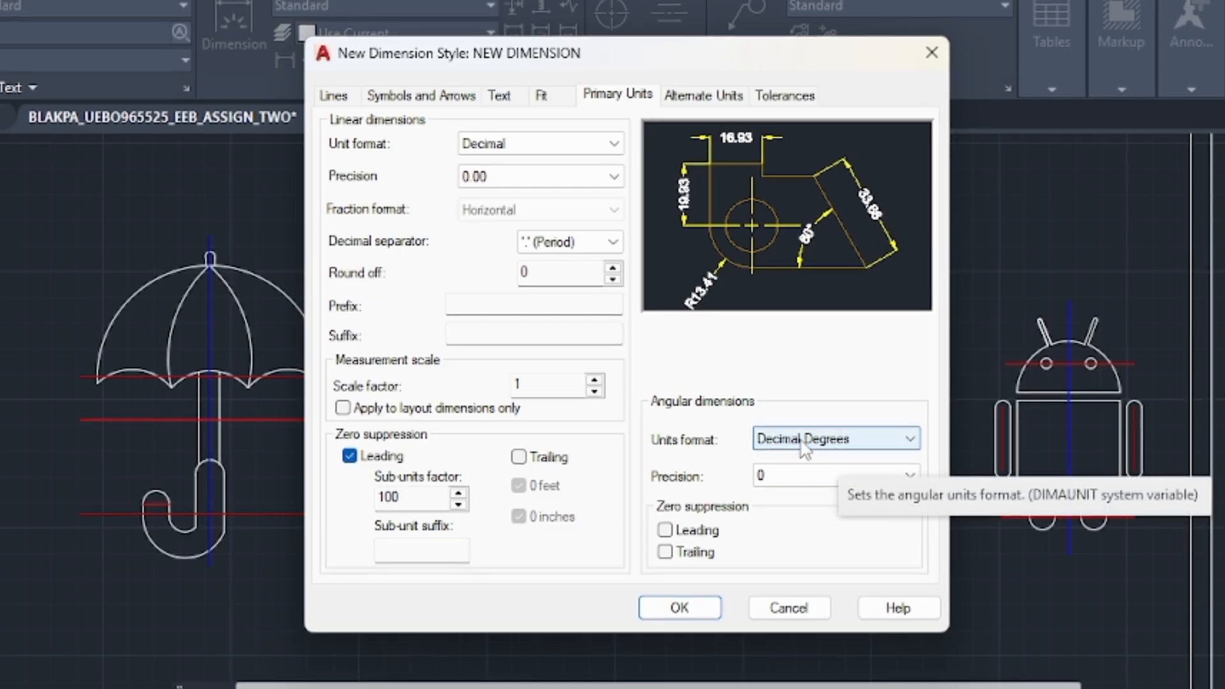
left_click(855, 442)
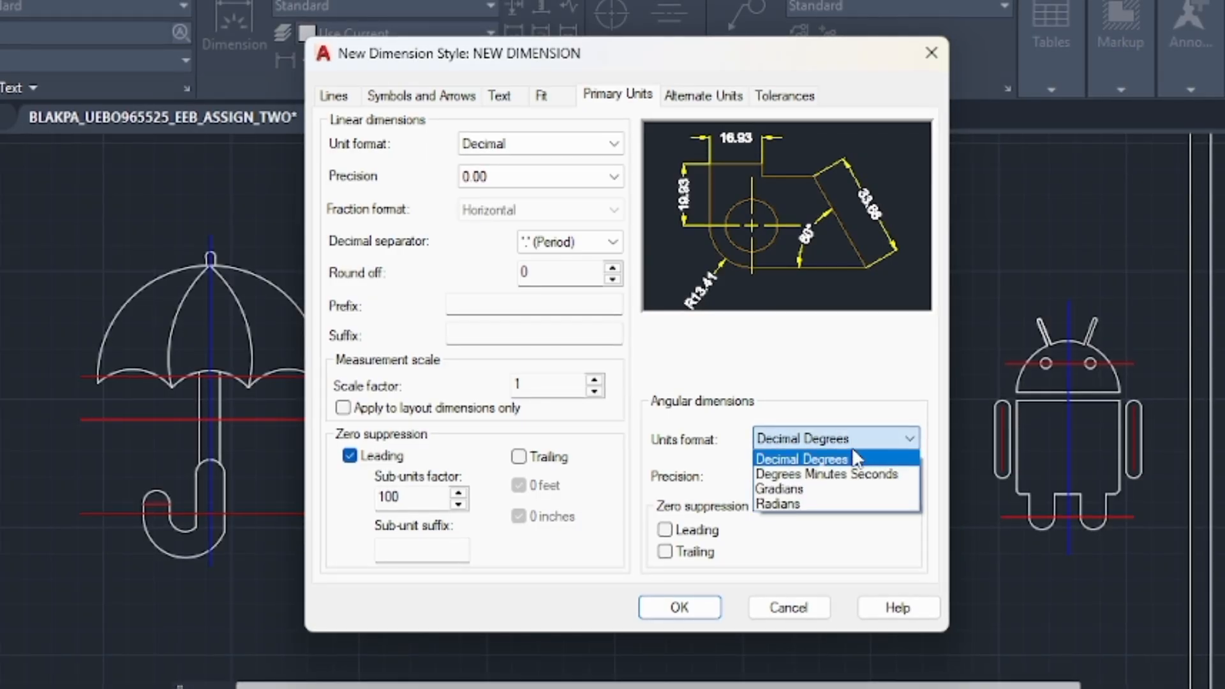
left_click(853, 457)
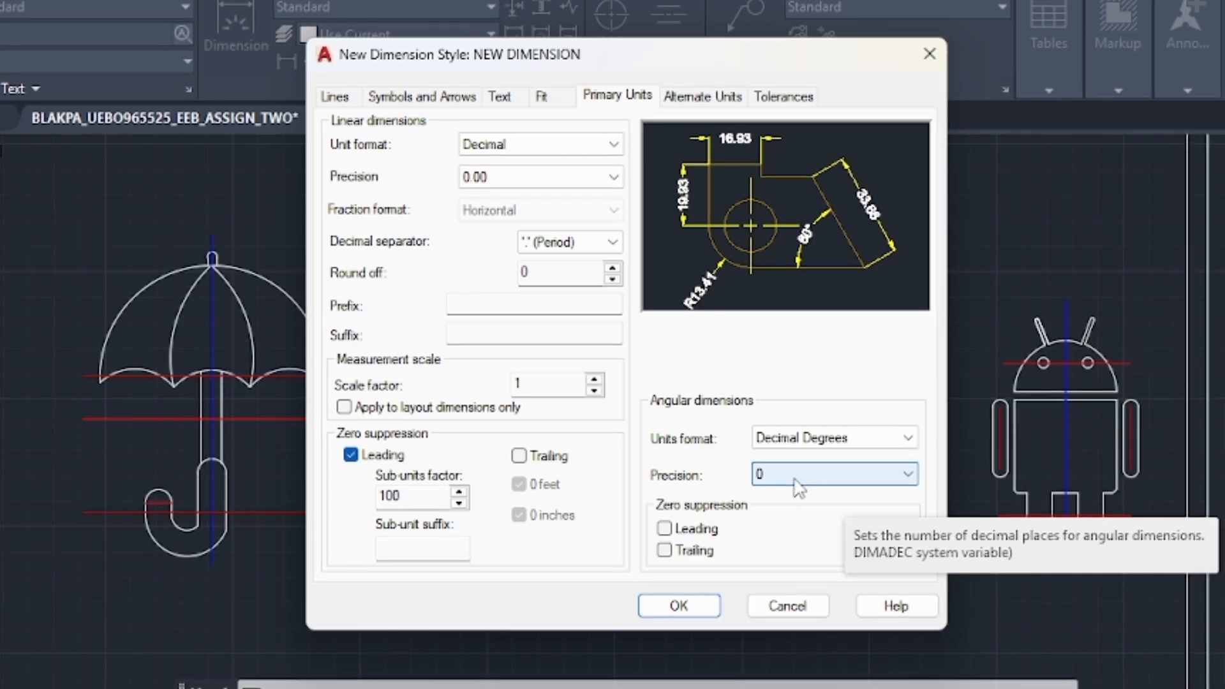
Review the tolerance and line settings, accept the NEW DIMENSION style, and close the Dimension Style Manager with it selected.
left_click(776, 99)
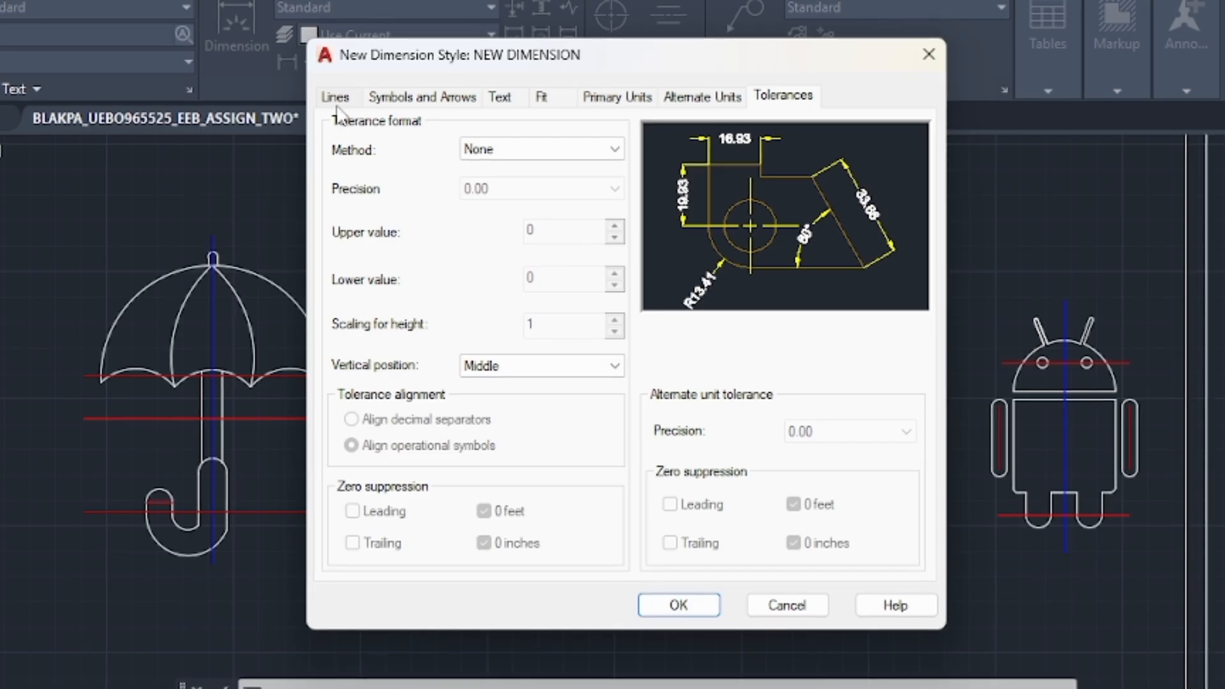
left_click(337, 99)
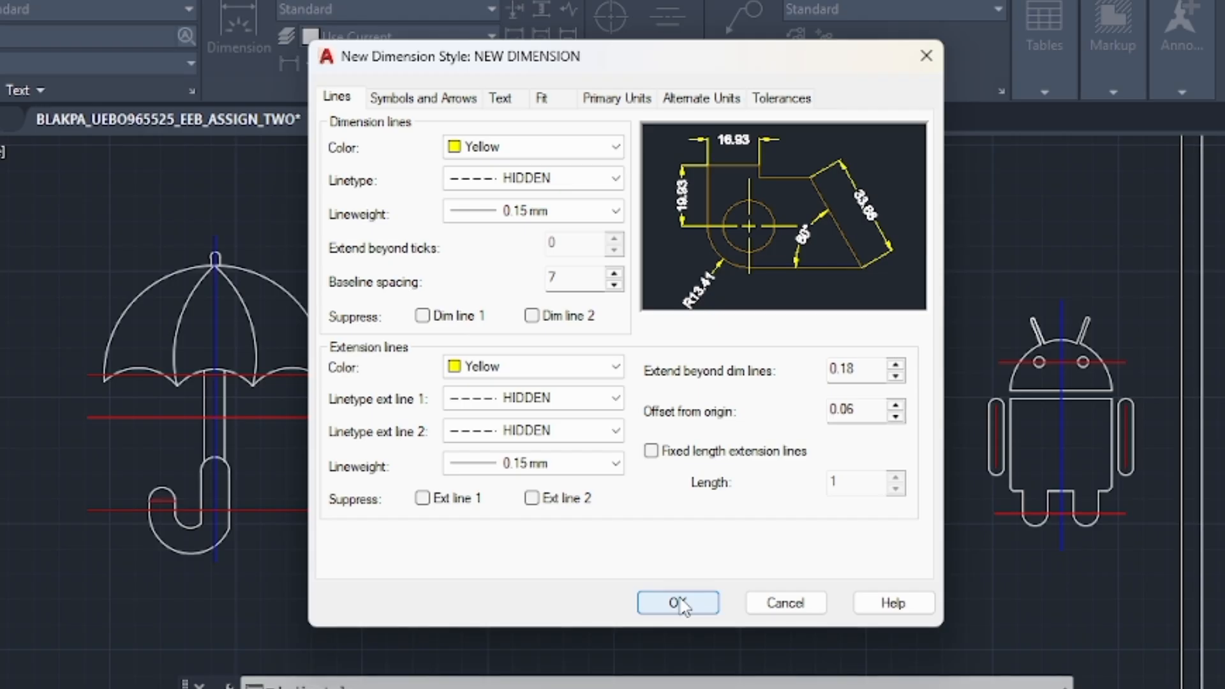
left_click(680, 604)
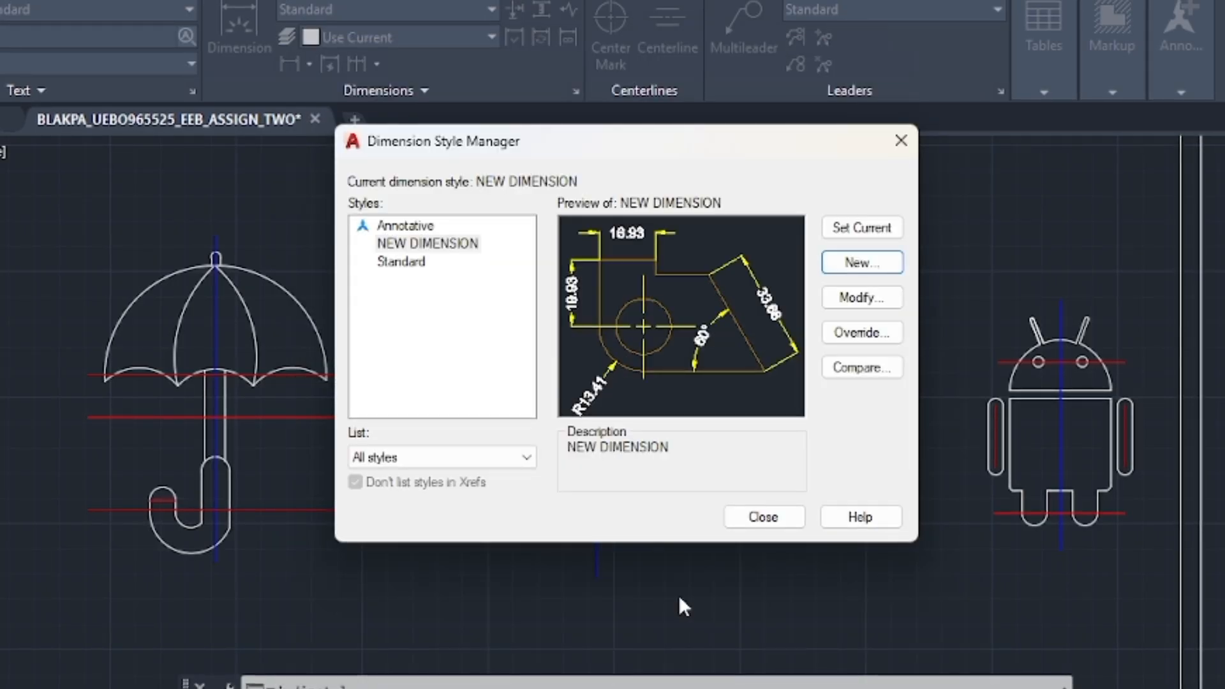
left_click(475, 252)
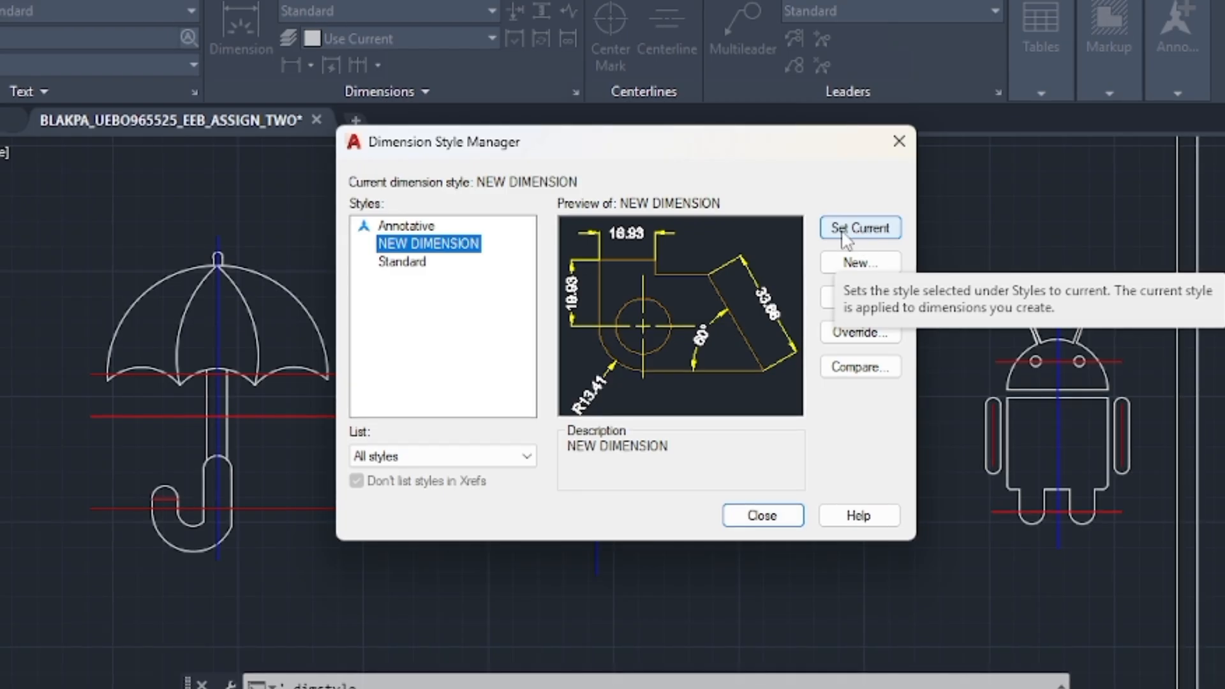
left_click(762, 516)
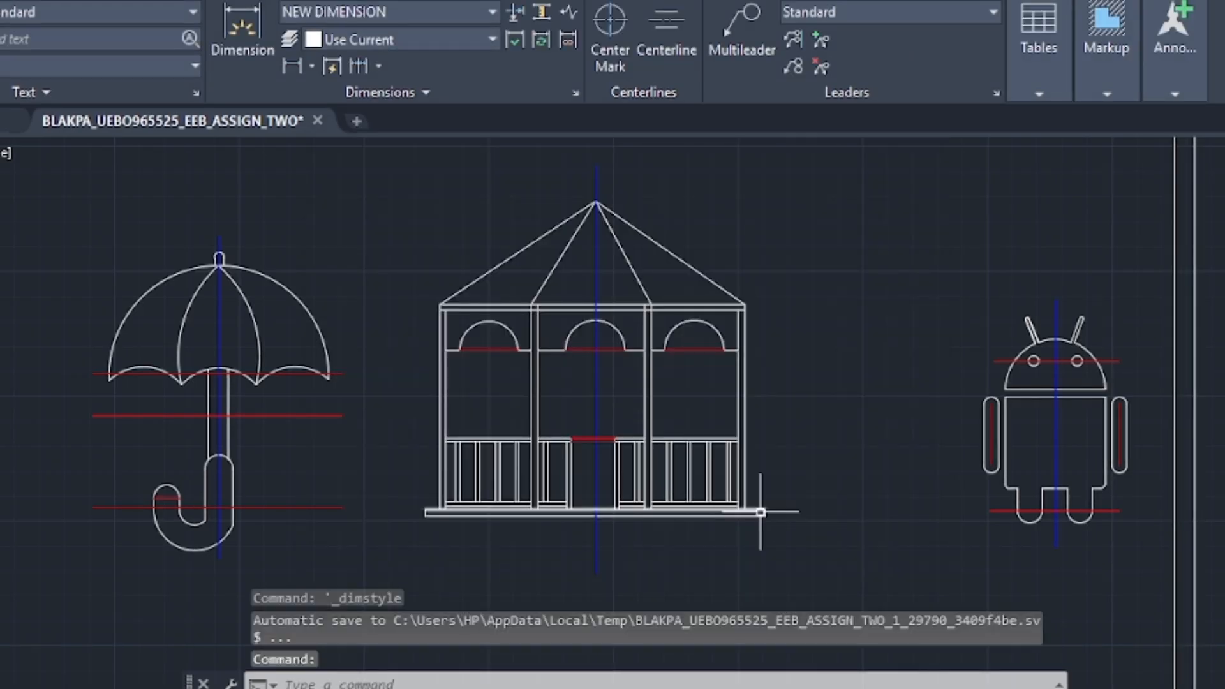
Add a horizontal linear dimension from the gazebo's top-left beam corner to the right column's inner edge, with its dimension line above the roof.
scroll(760, 512, "down", 2)
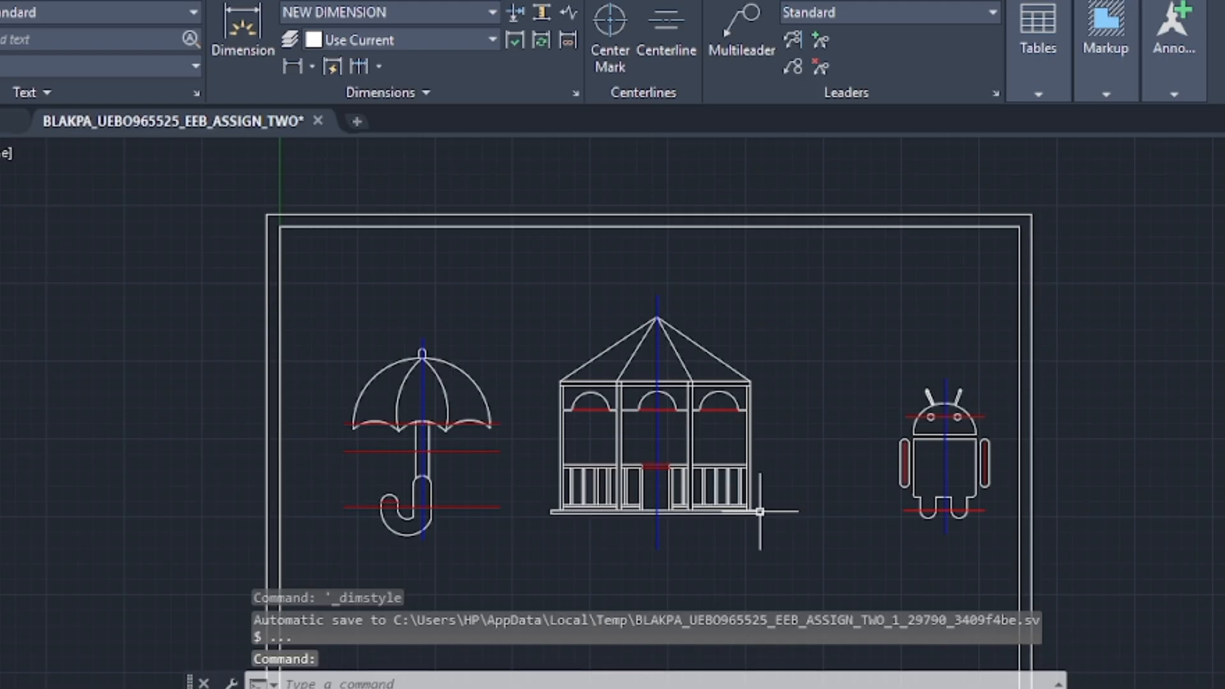
scroll(760, 512, "up", 2)
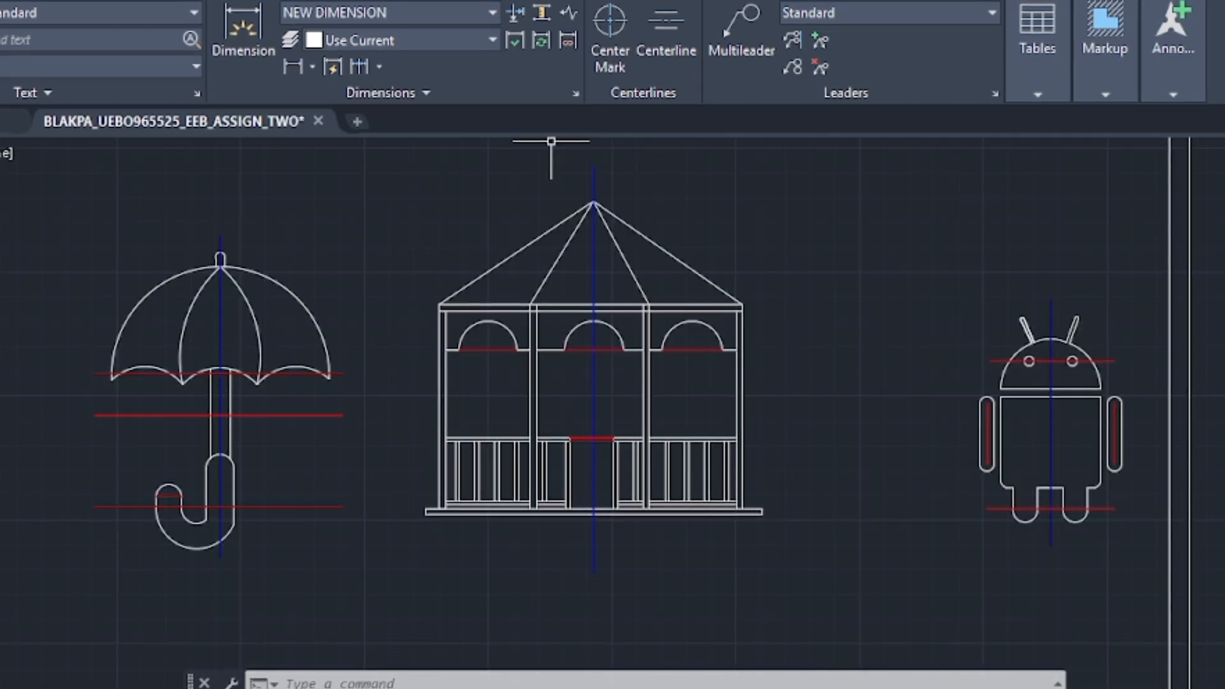
left_click(313, 68)
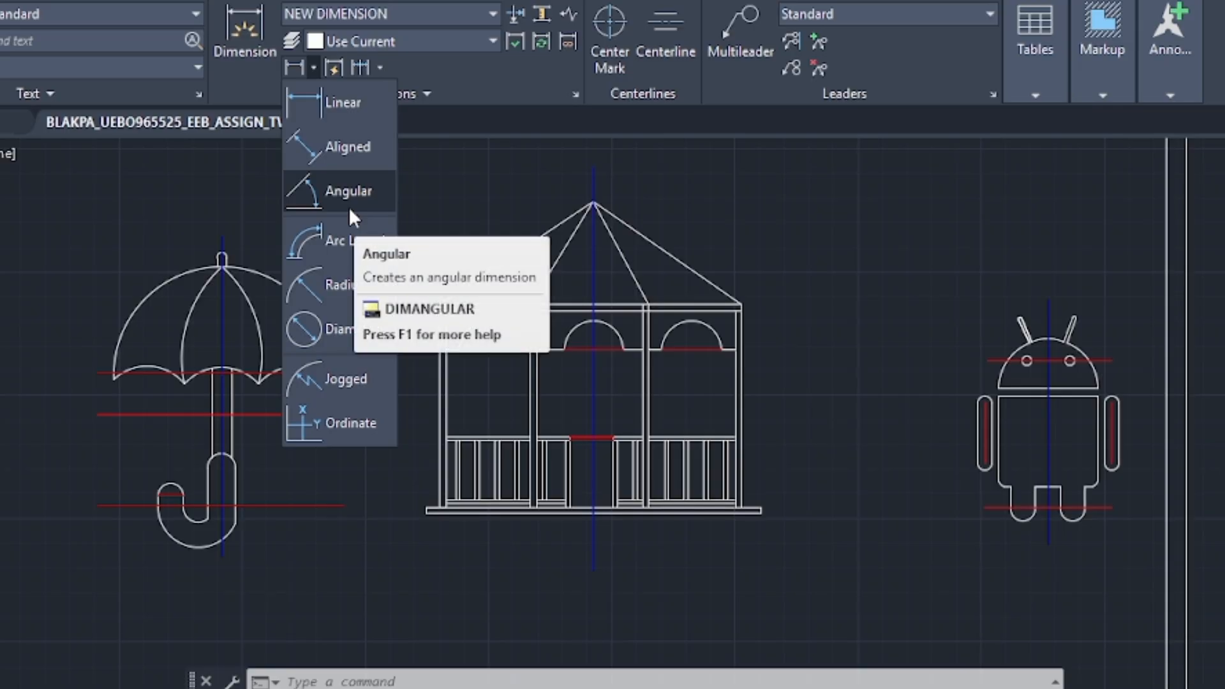
left_click(345, 102)
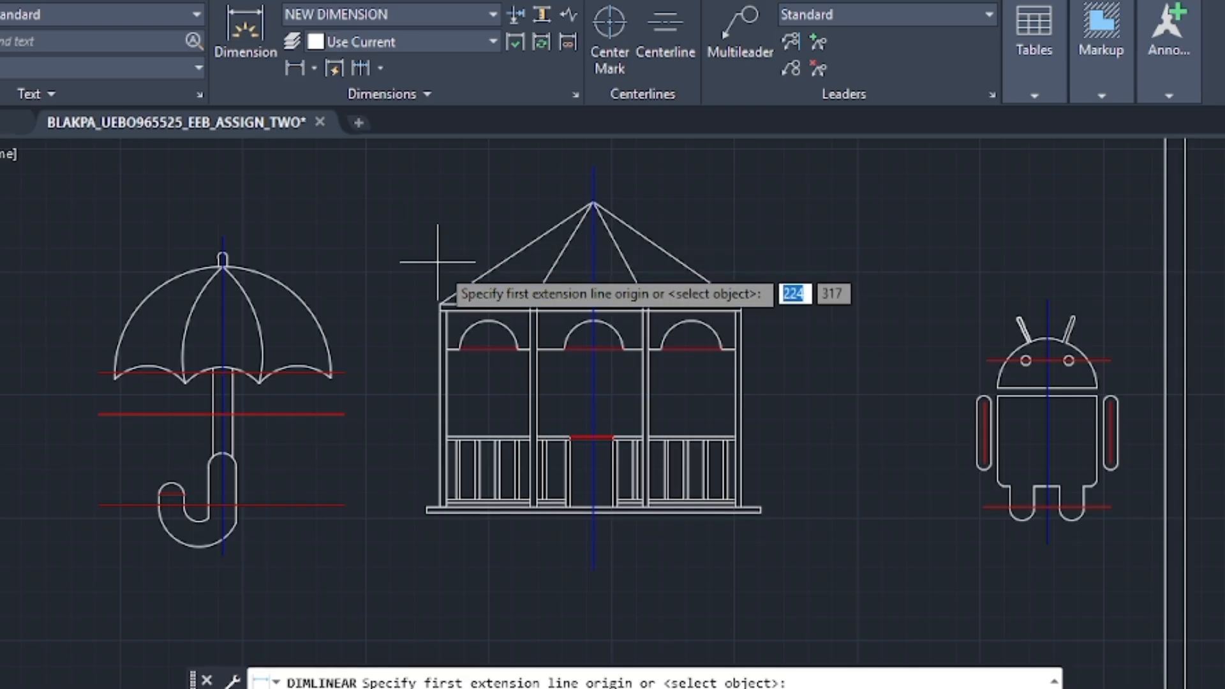
scroll(446, 274, "down", 2)
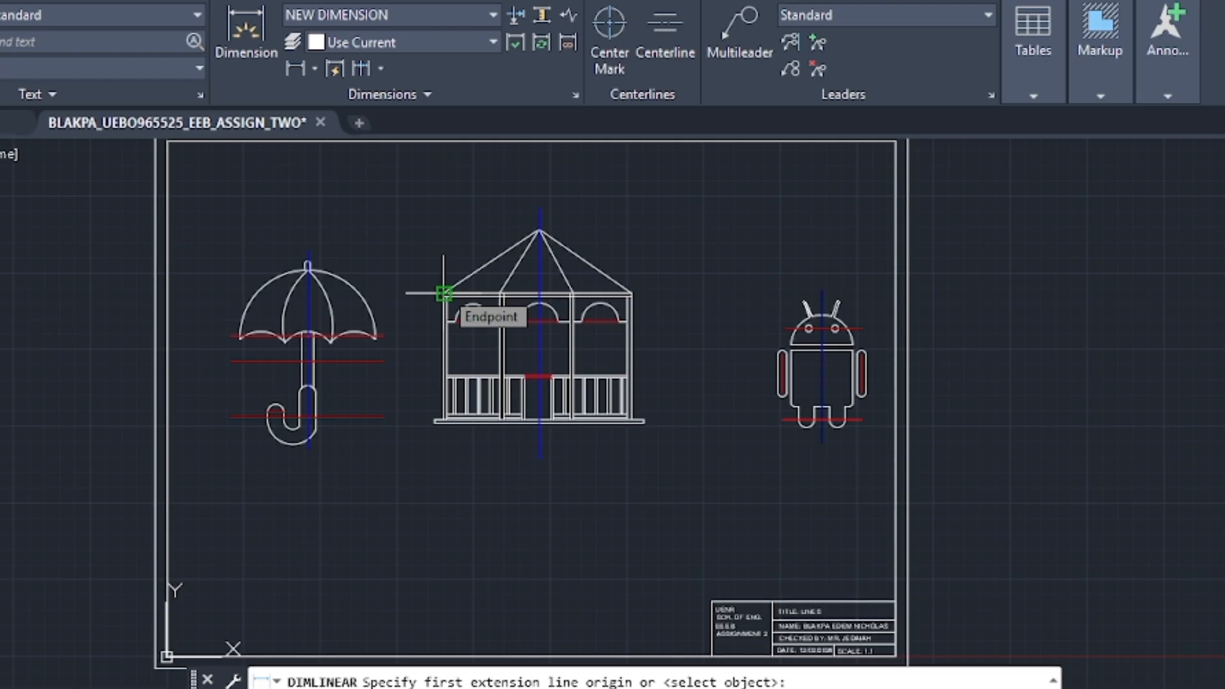
left_click(443, 293)
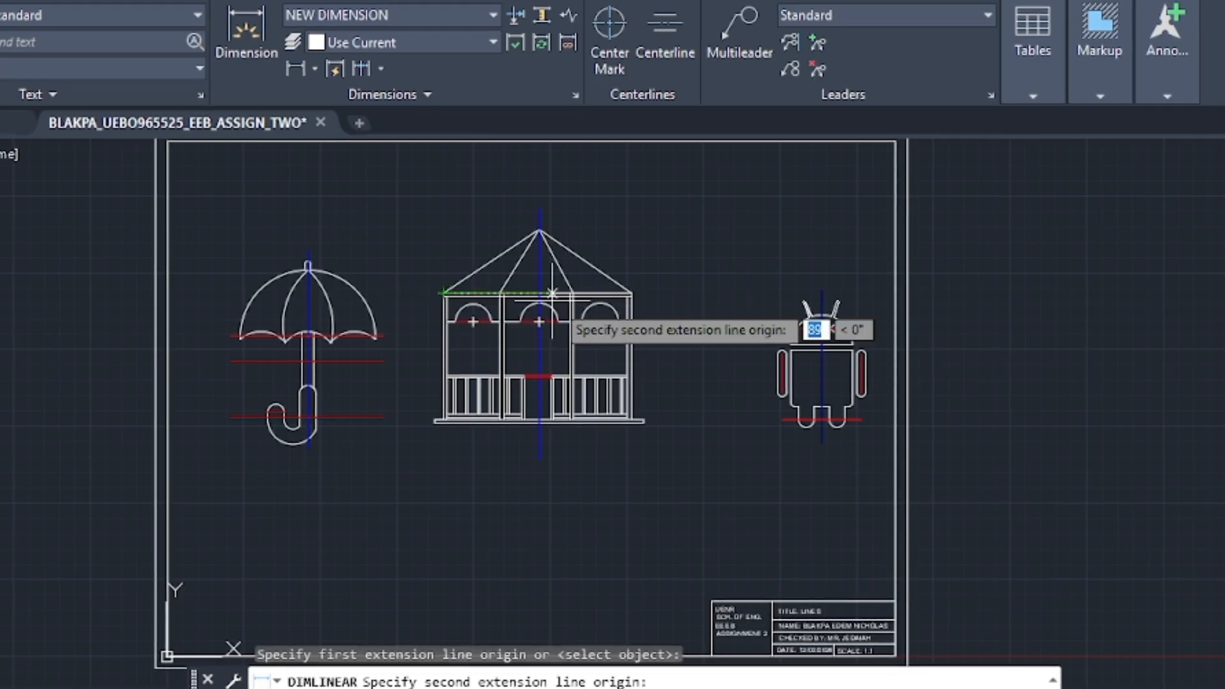
left_click(627, 297)
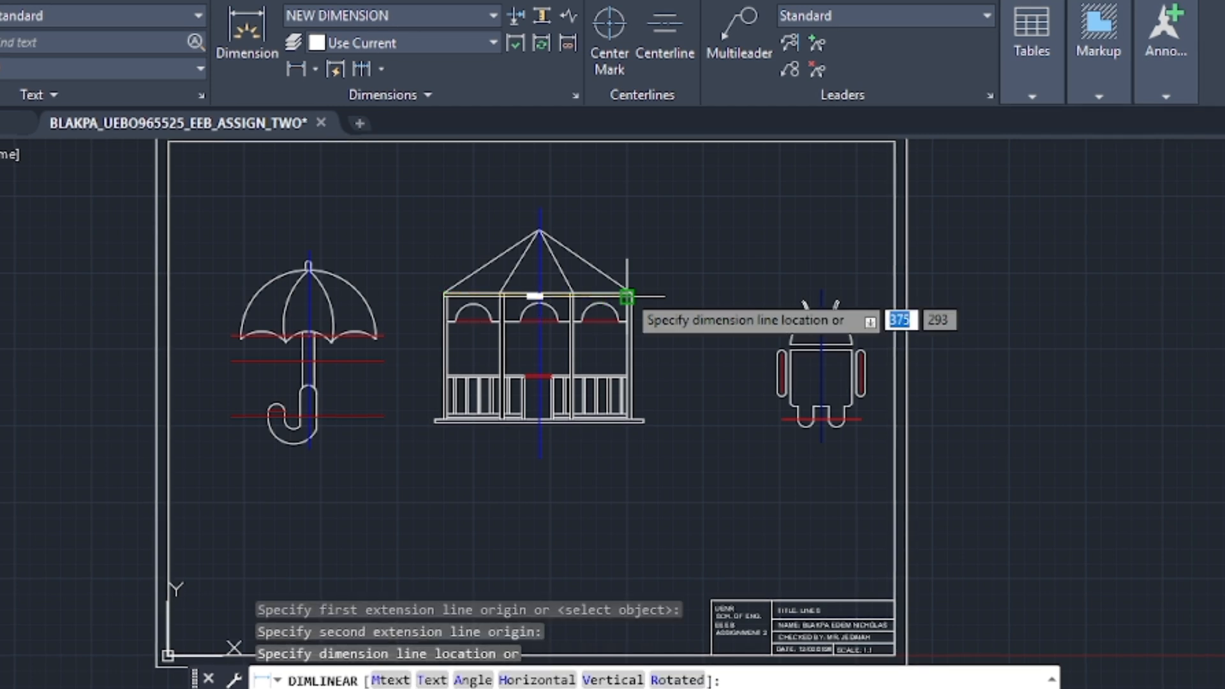
left_click(656, 177)
Examine the text, arrowheads and extension lines of the horizontal dimension above the gazebo.
scroll(670, 200, "up", 2)
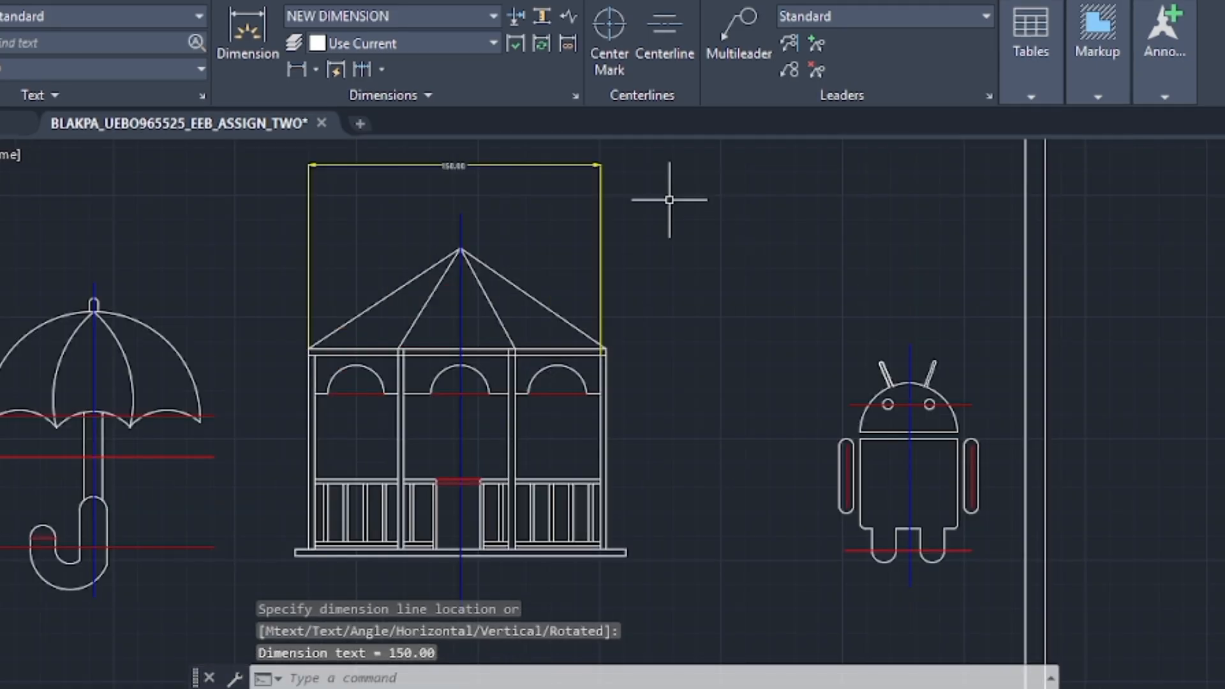
scroll(669, 200, "up", 4)
scroll(669, 200, "down", 2)
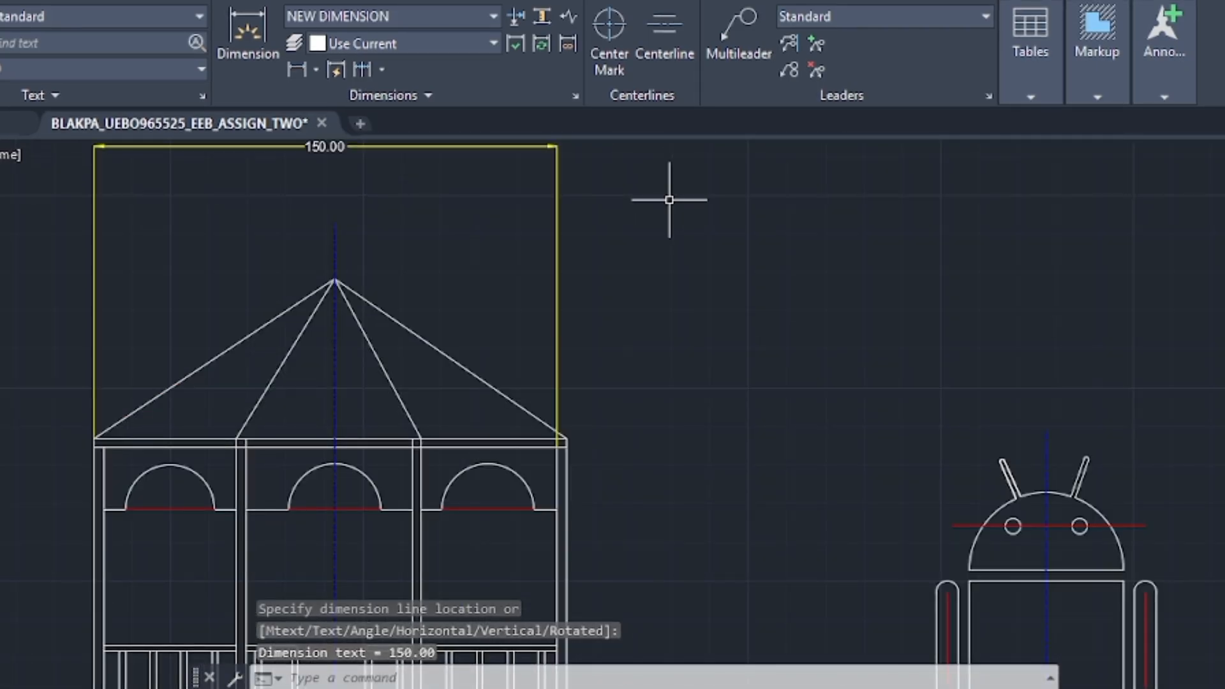
scroll(705, 447, "down", 2)
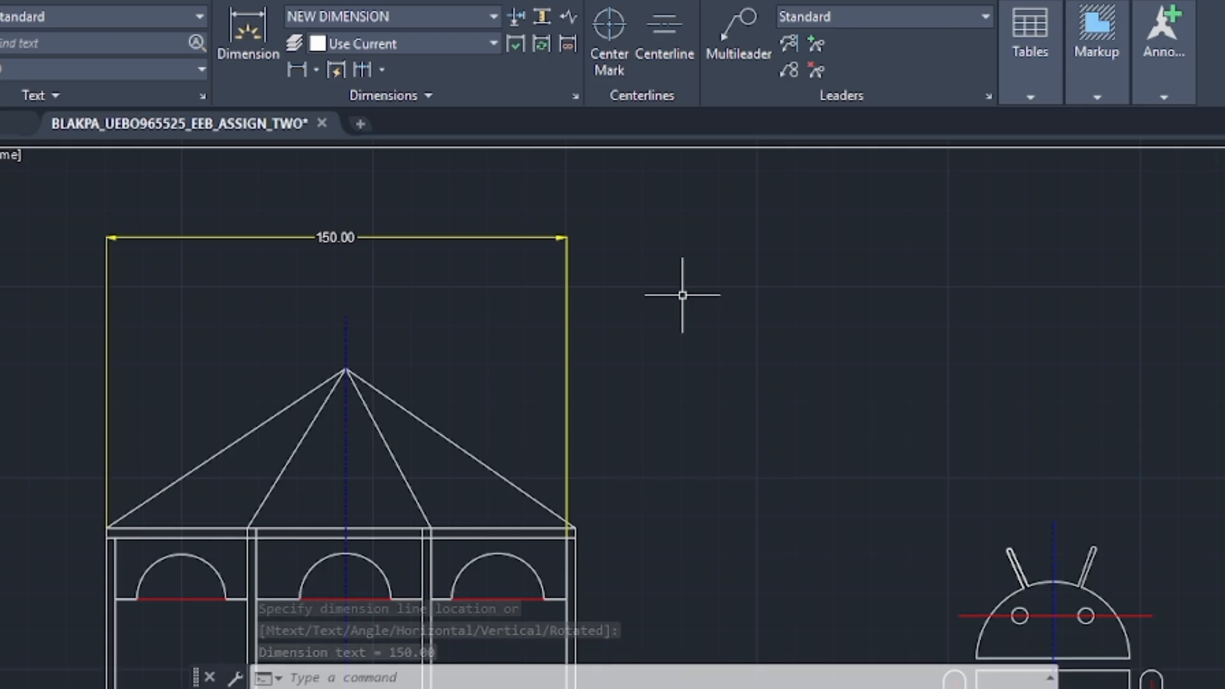
scroll(682, 295, "up", 2)
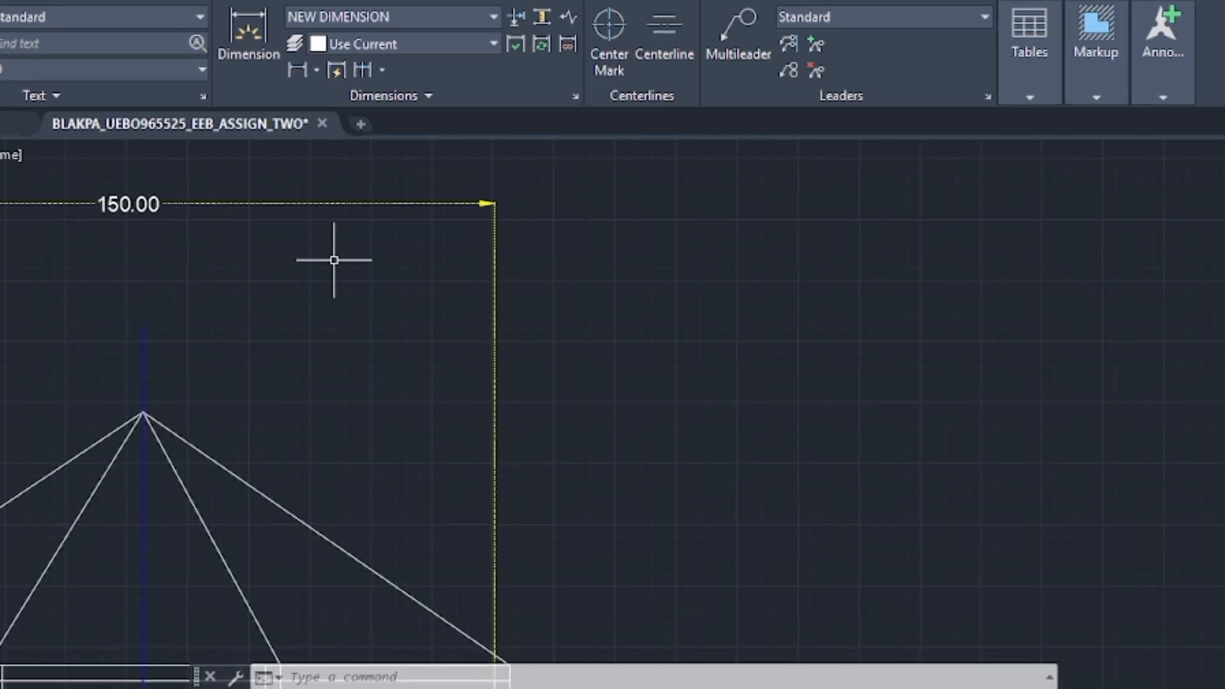
scroll(333, 260, "down", 2)
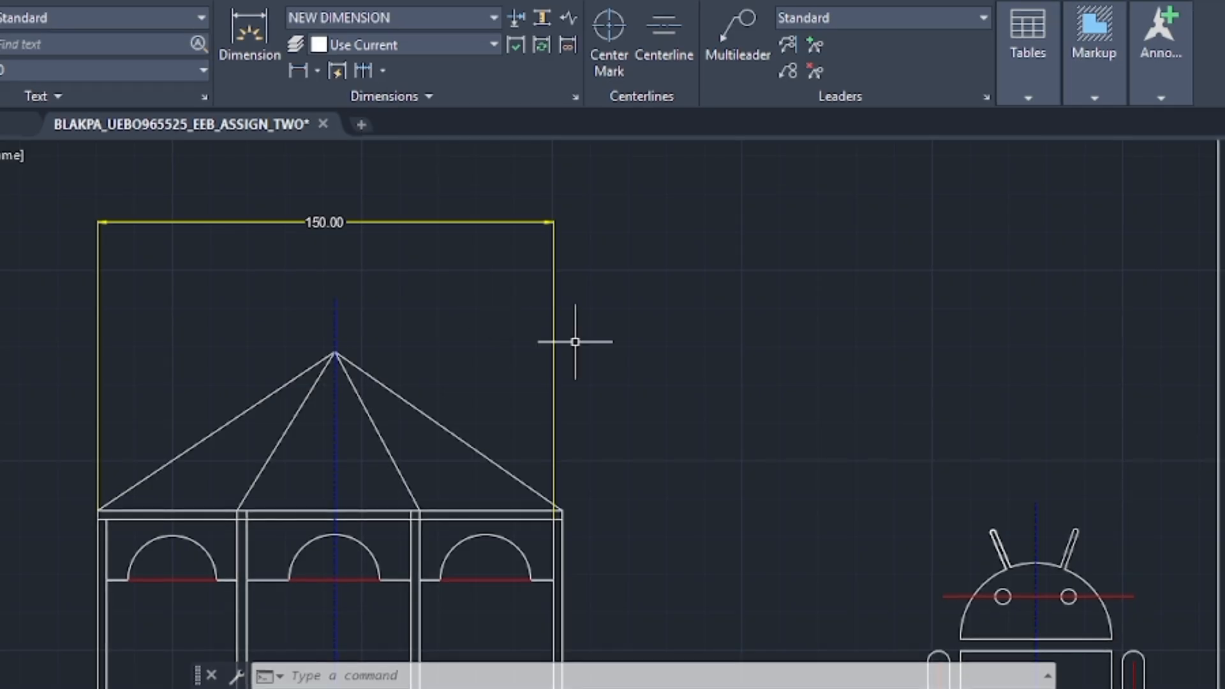
scroll(626, 361, "down", 3)
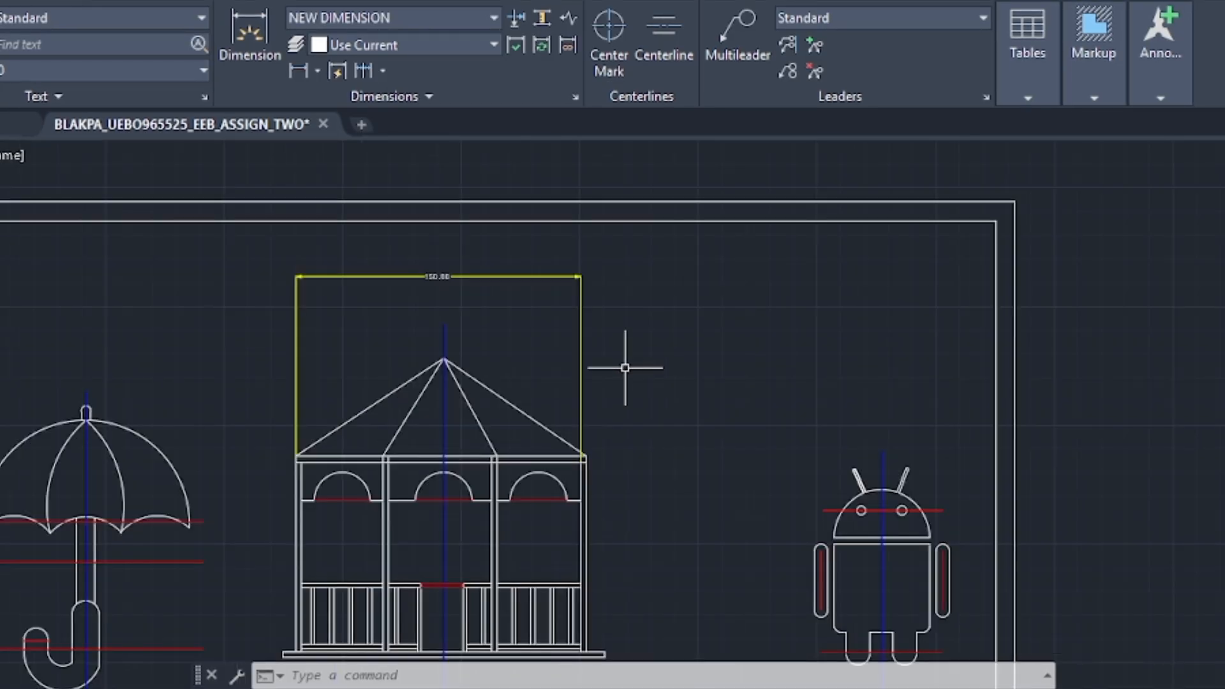
mouse_move(626, 361)
middle_mouse_down()
mouse_move(735, 374)
mouse_move(774, 334)
middle_mouse_up()
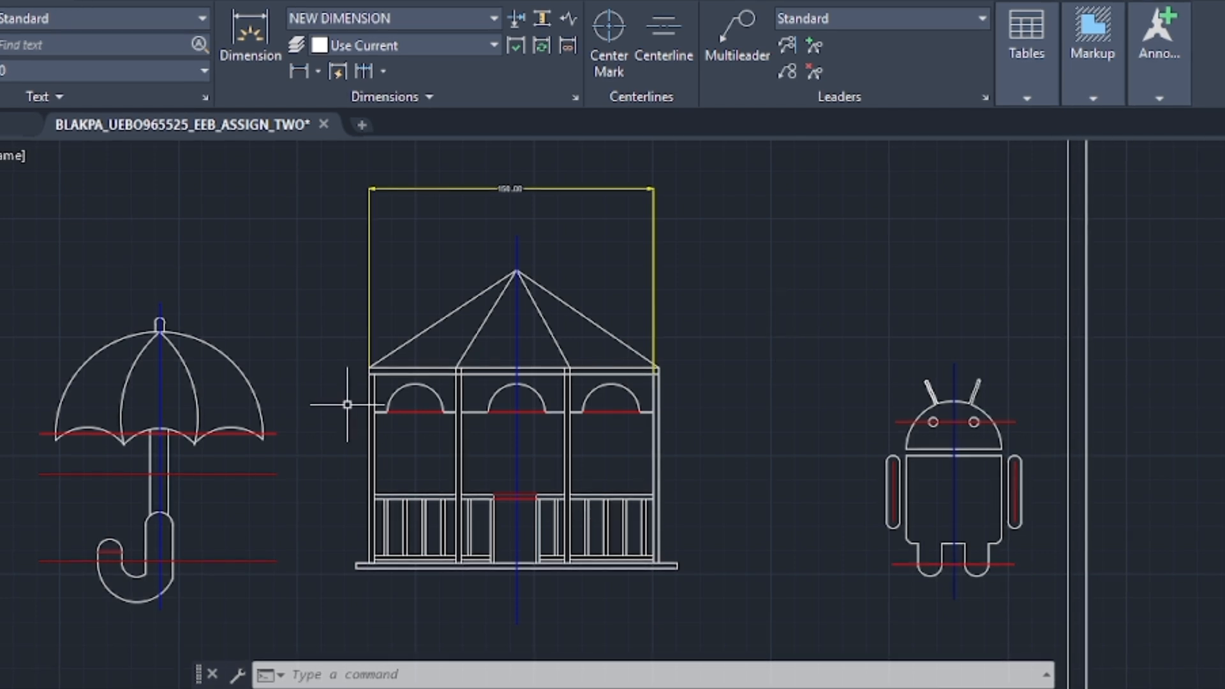
Add a vertical linear dimension along the gazebo's right column, from the beam's lower edge to the base's upper edge, placed outside the gazebo.
left_click(319, 72)
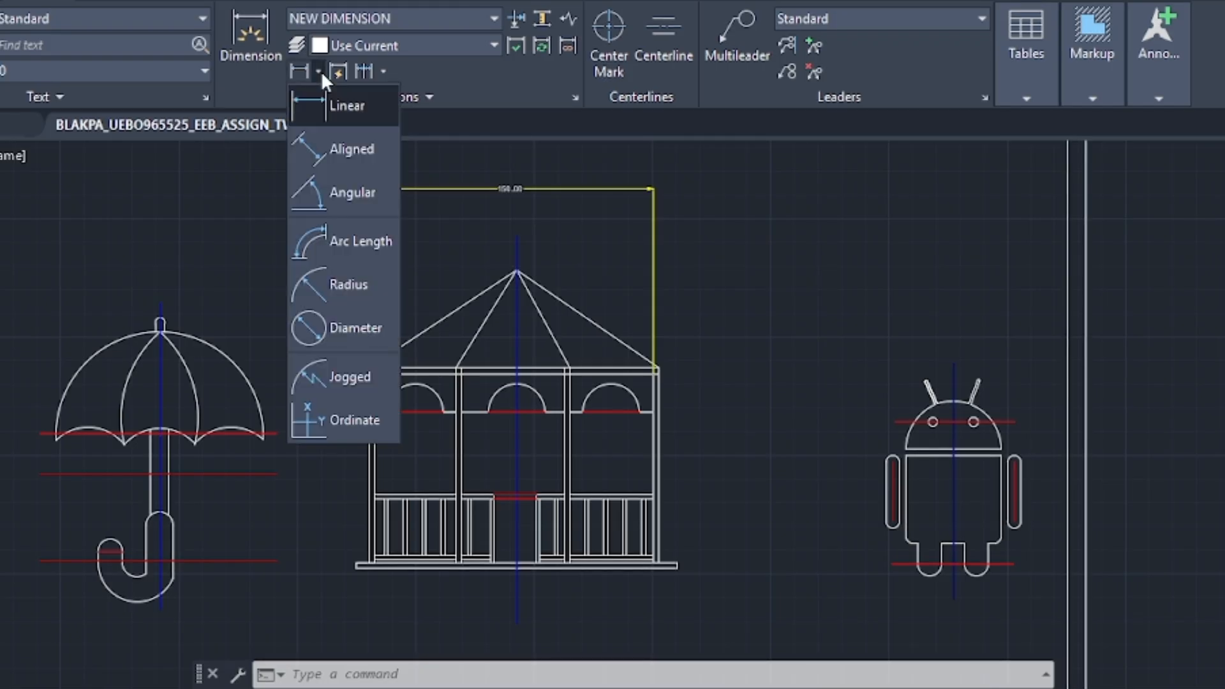
left_click(316, 113)
scroll(635, 368, "up", 2)
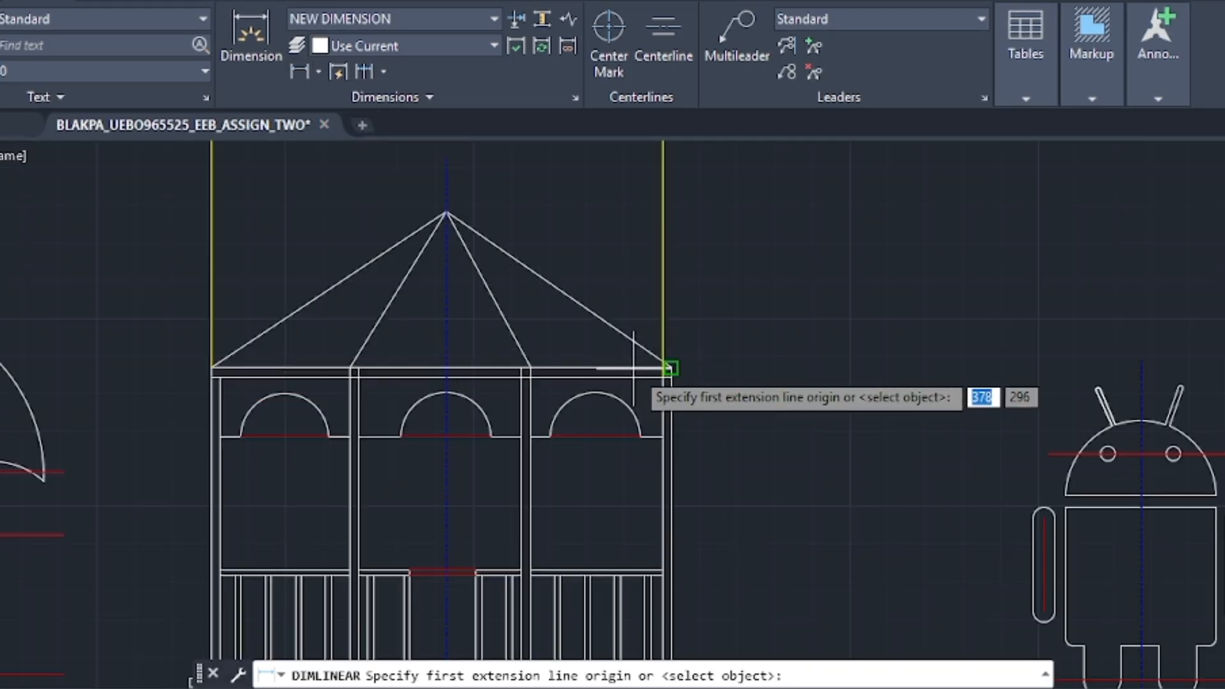
middle_click_drag(634, 368, 606, 237)
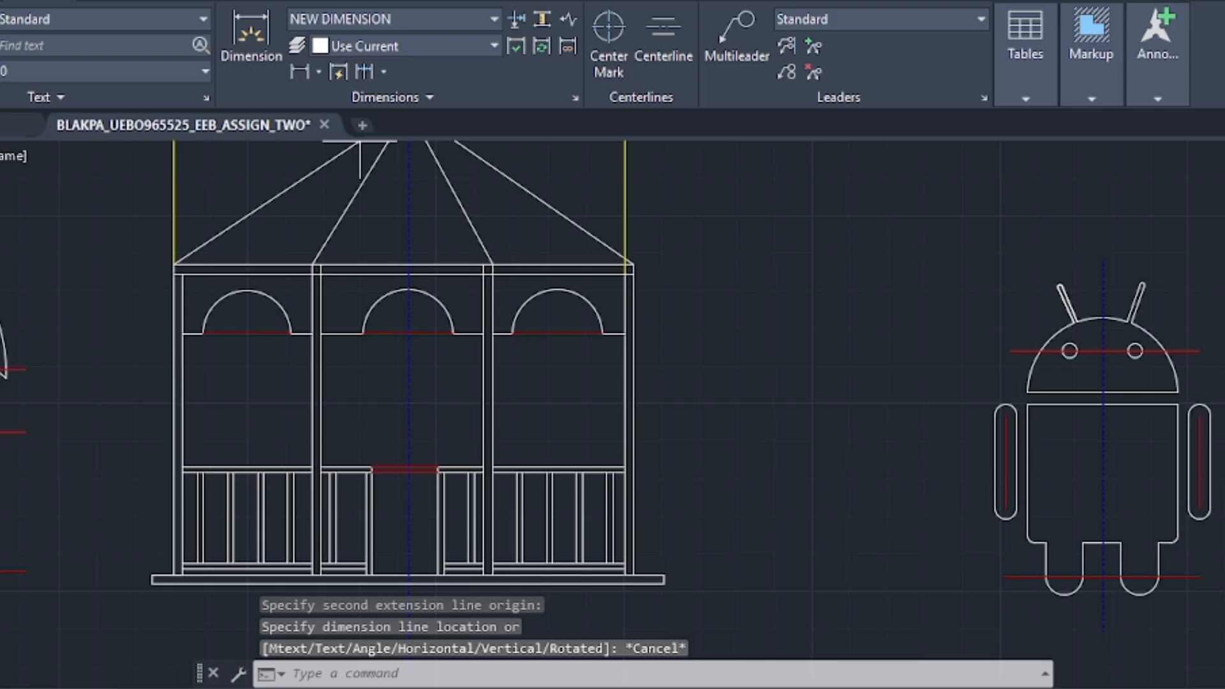
key("Return")
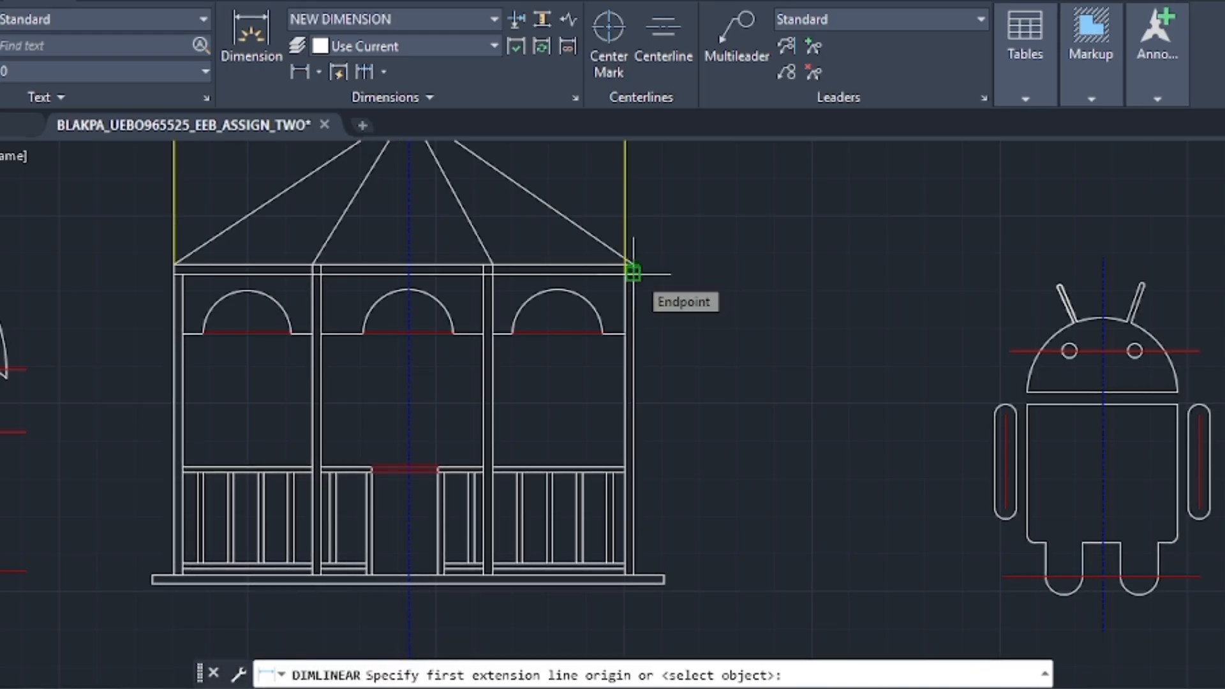
left_click(632, 273)
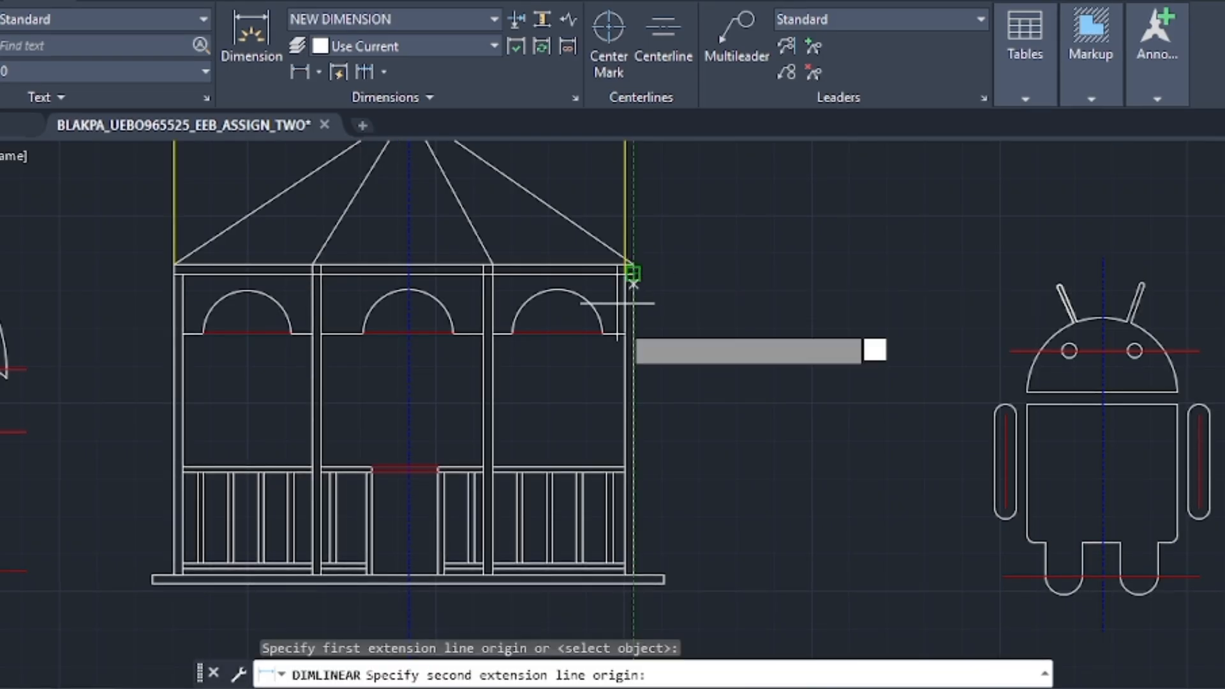
left_click(633, 573)
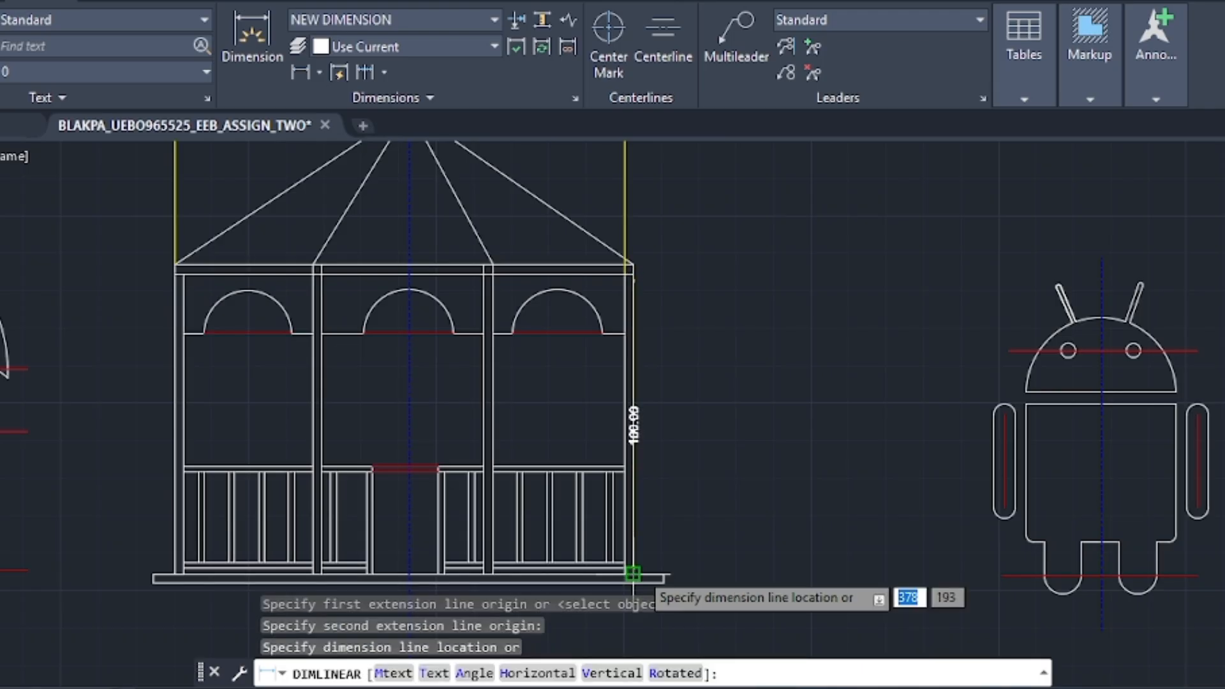
left_click(806, 537)
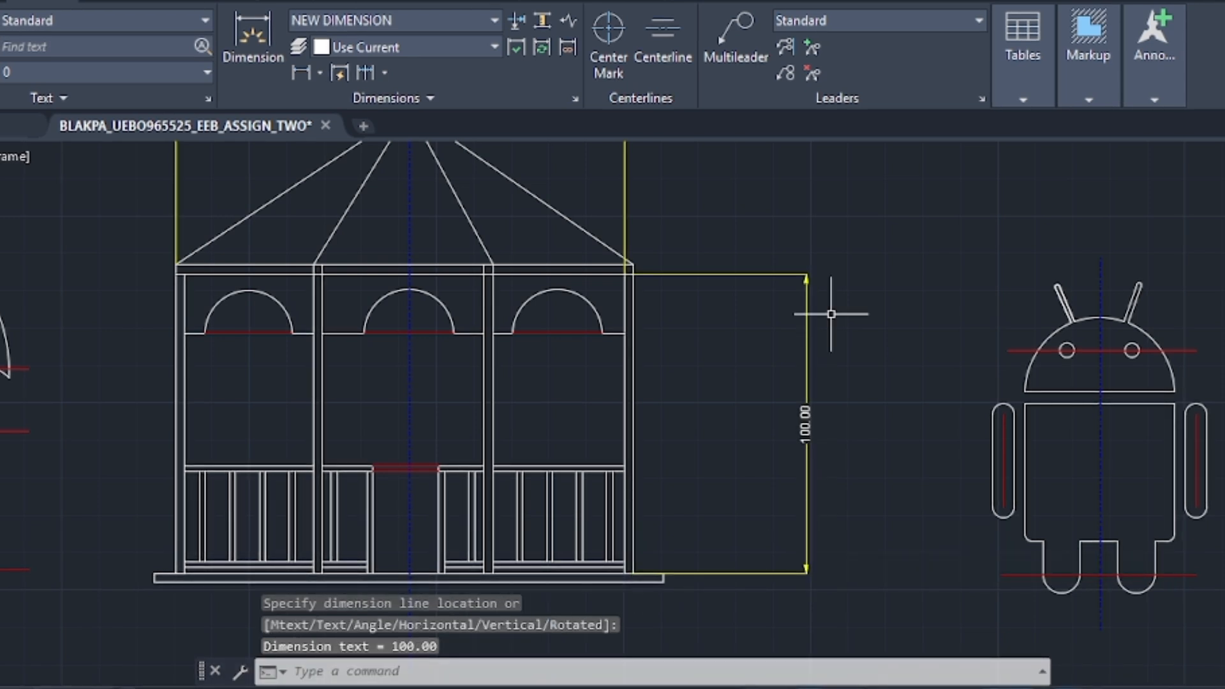
scroll(829, 313, "up", 2)
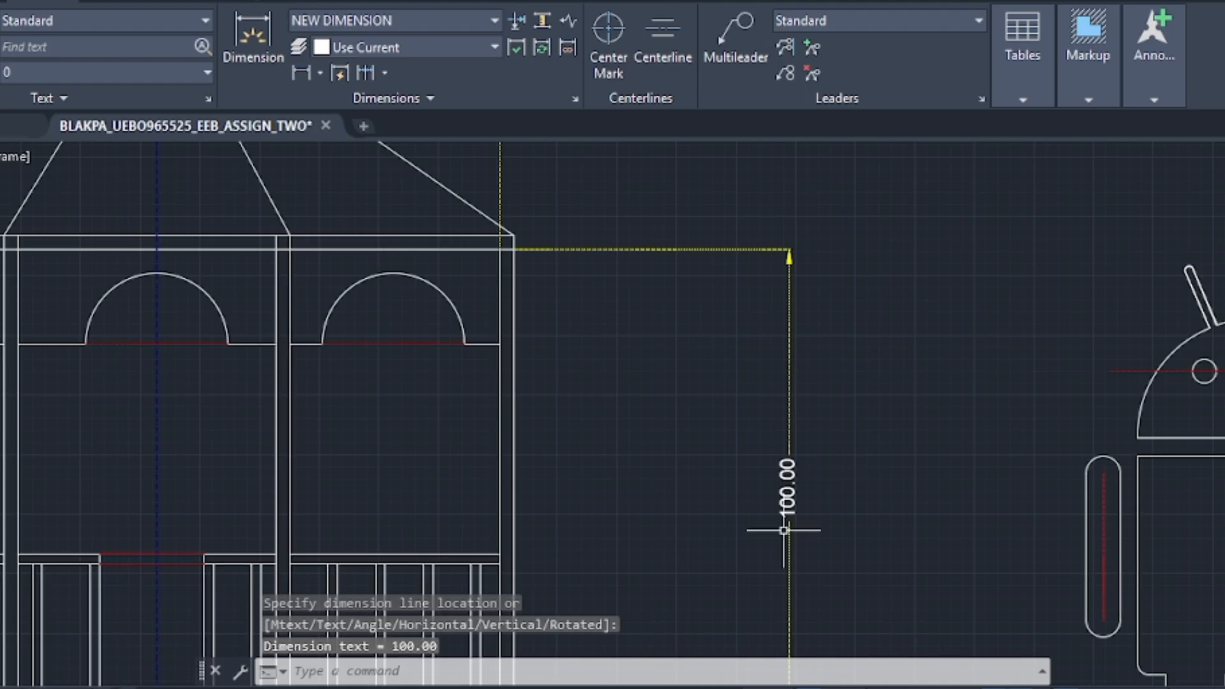
middle_click_drag(859, 497, 905, 333)
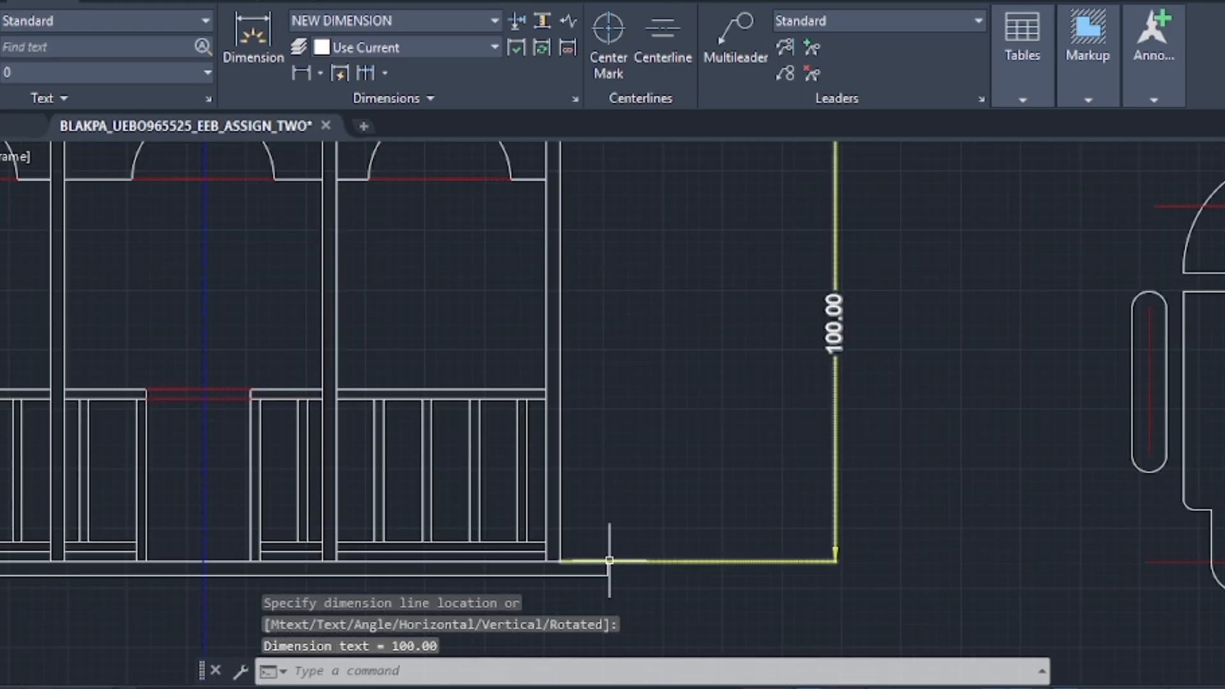
scroll(872, 525, "down", 3)
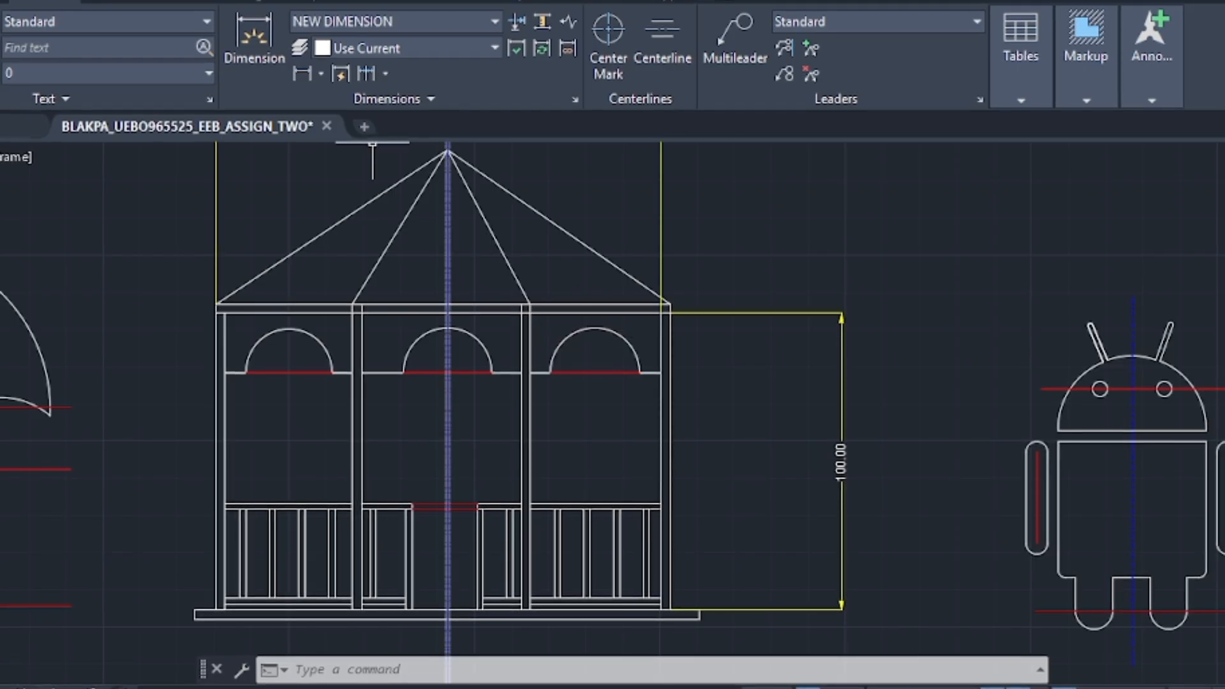
Add a radius dimension to the gazebo's left arch, placing its text outside the left column, above the arch.
left_click(320, 75)
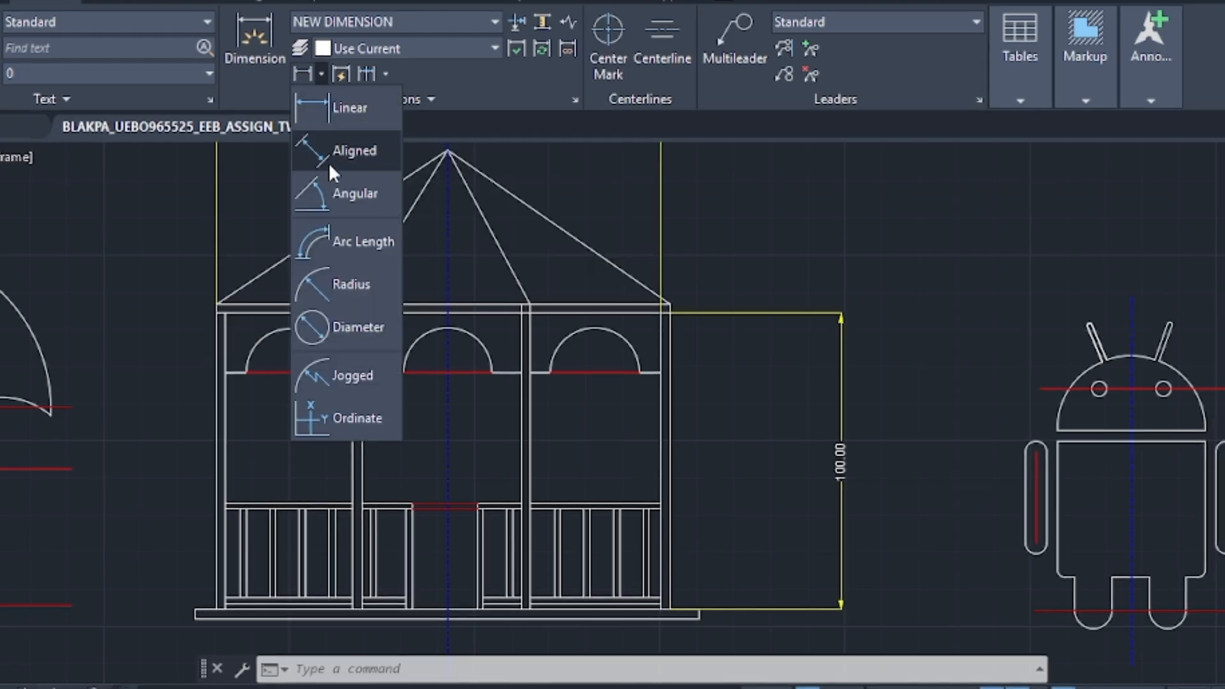
left_click(333, 289)
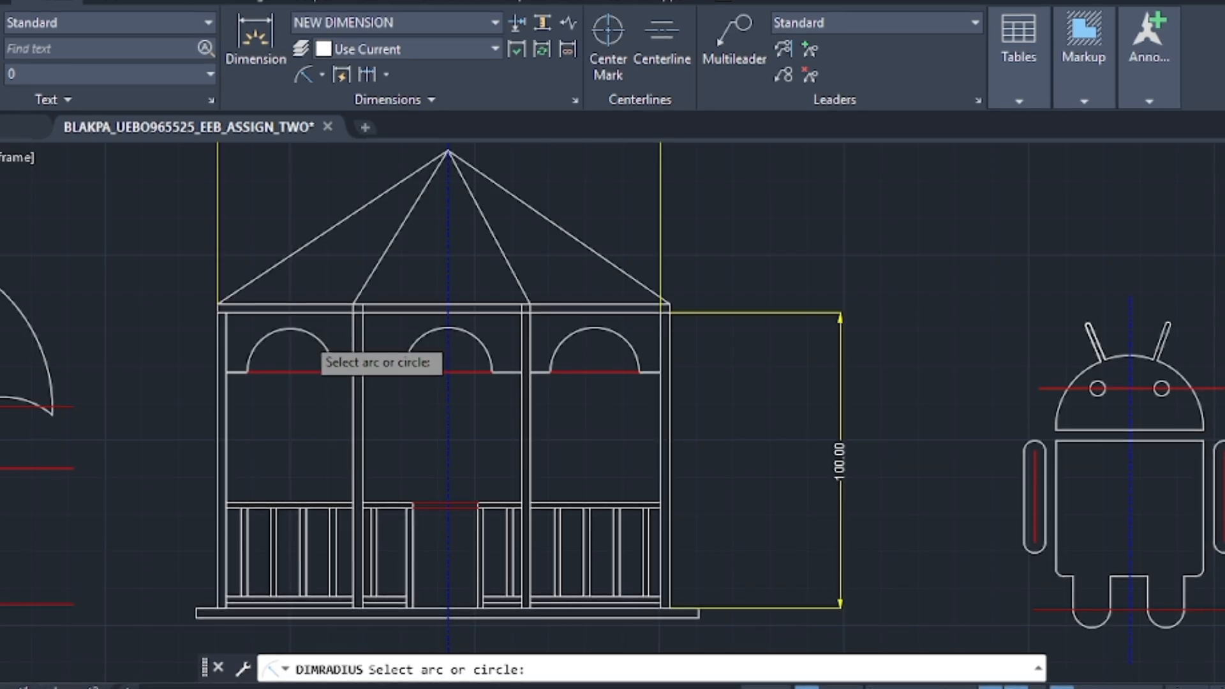
left_click(304, 334)
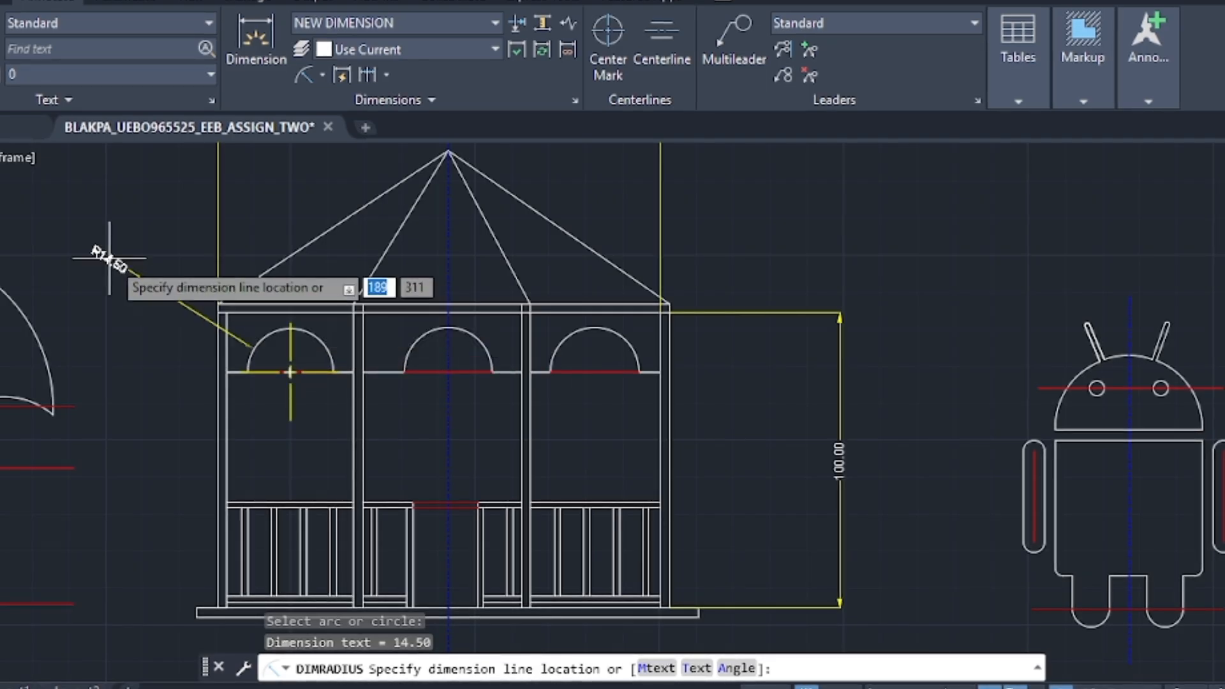
left_click(126, 285)
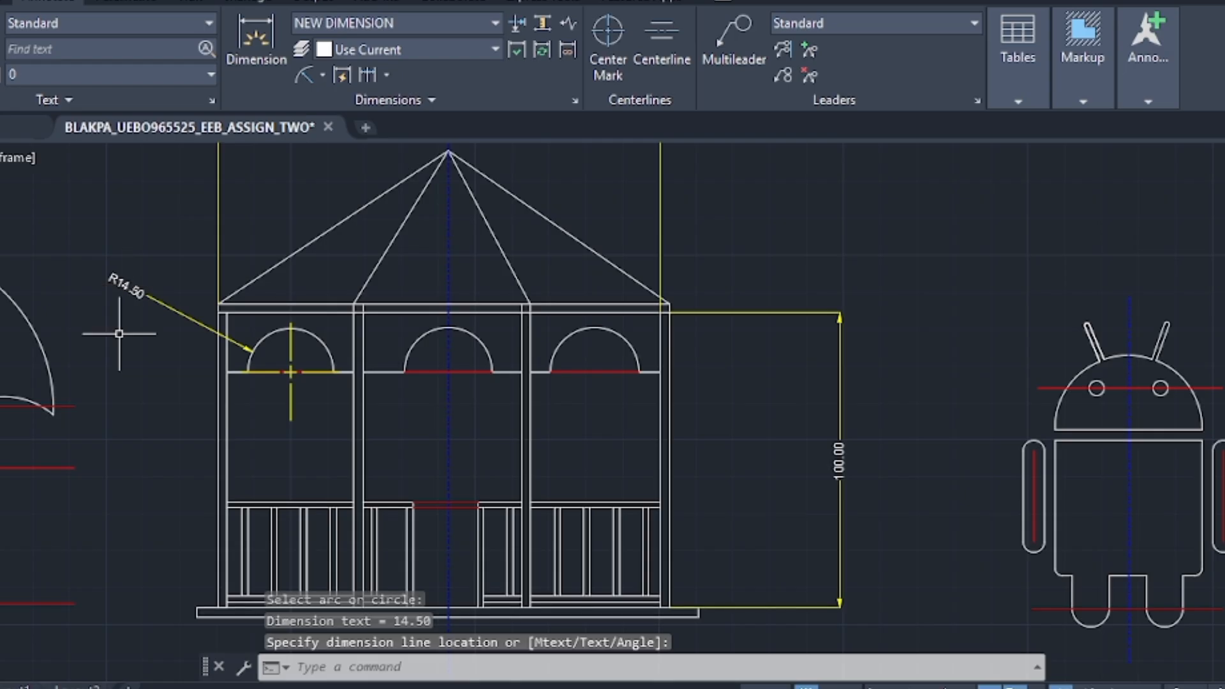
scroll(110, 350, "up", 2)
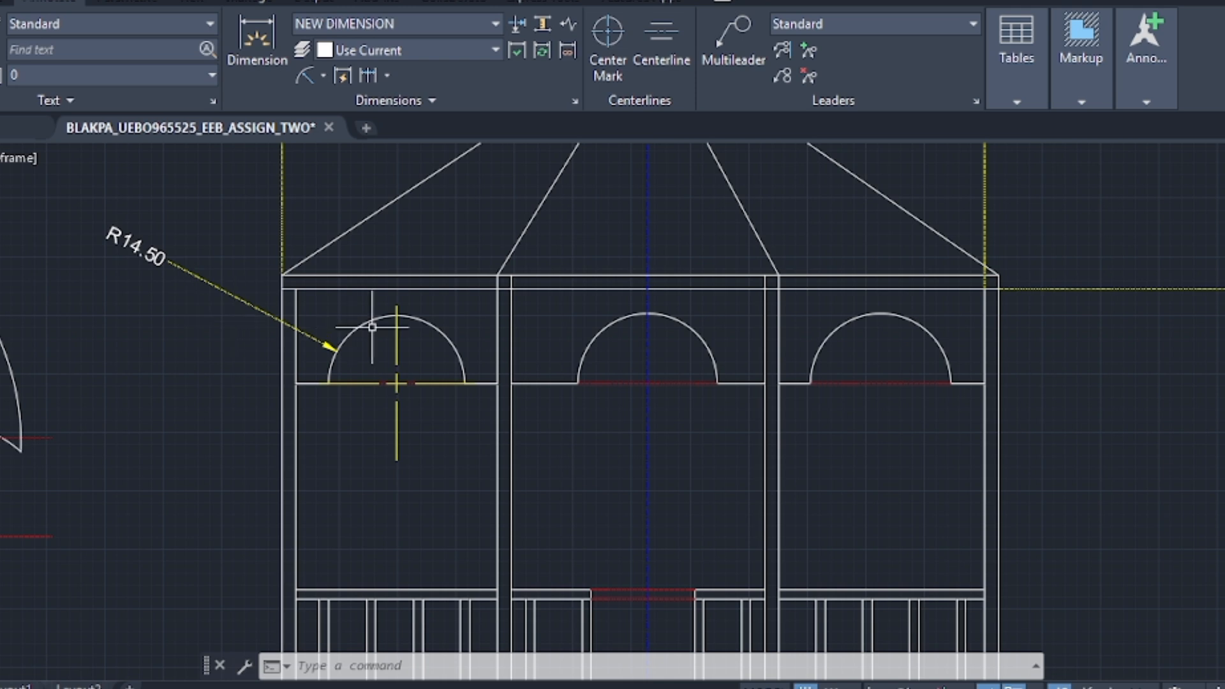
Override the text of the radius dimension on the gazebo's left arch with 3XR14.5.
left_click(112, 241)
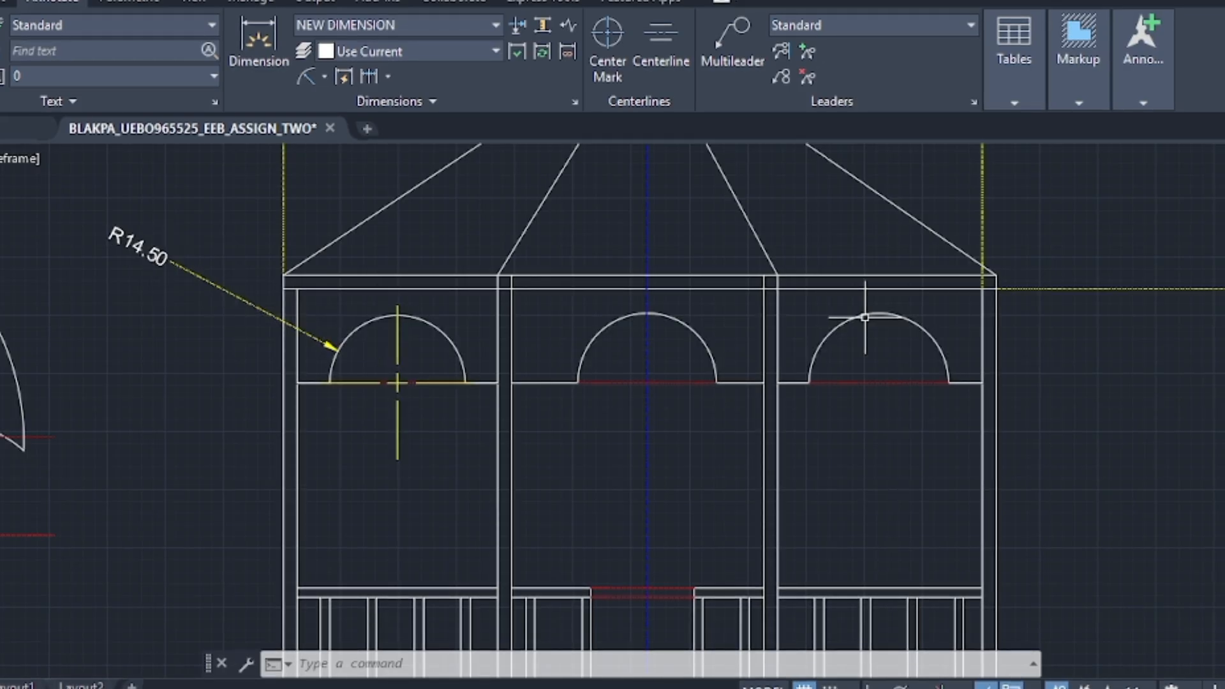
left_click(134, 247)
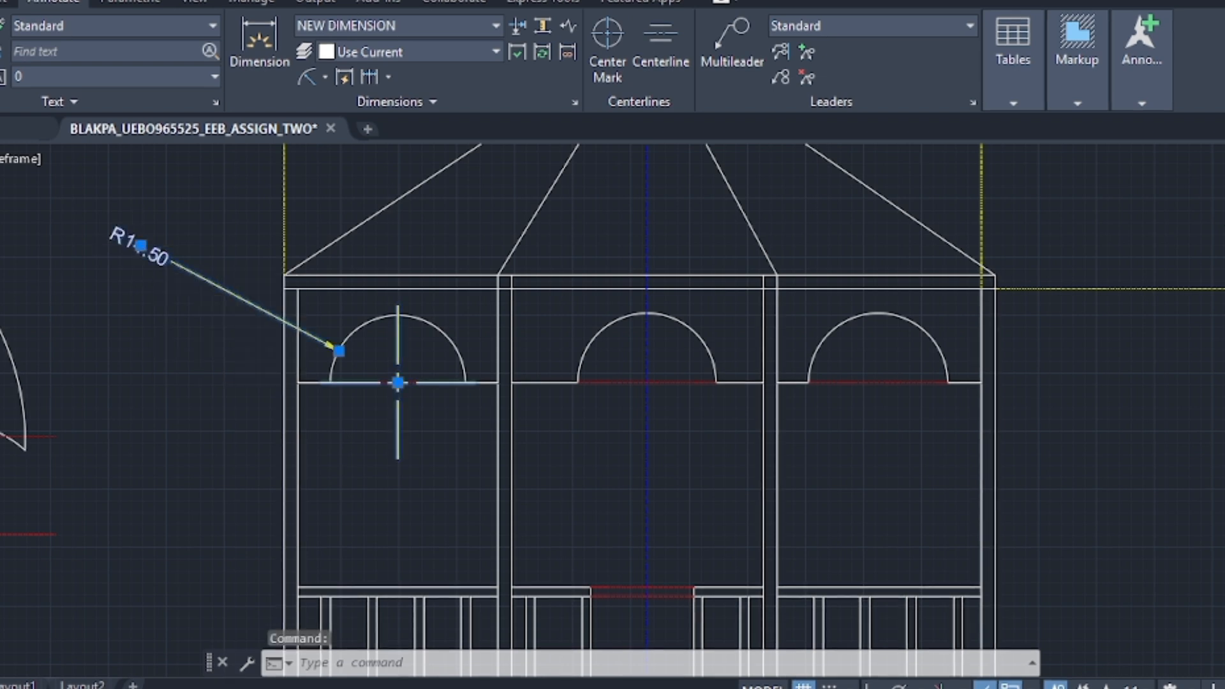
double_click(137, 248)
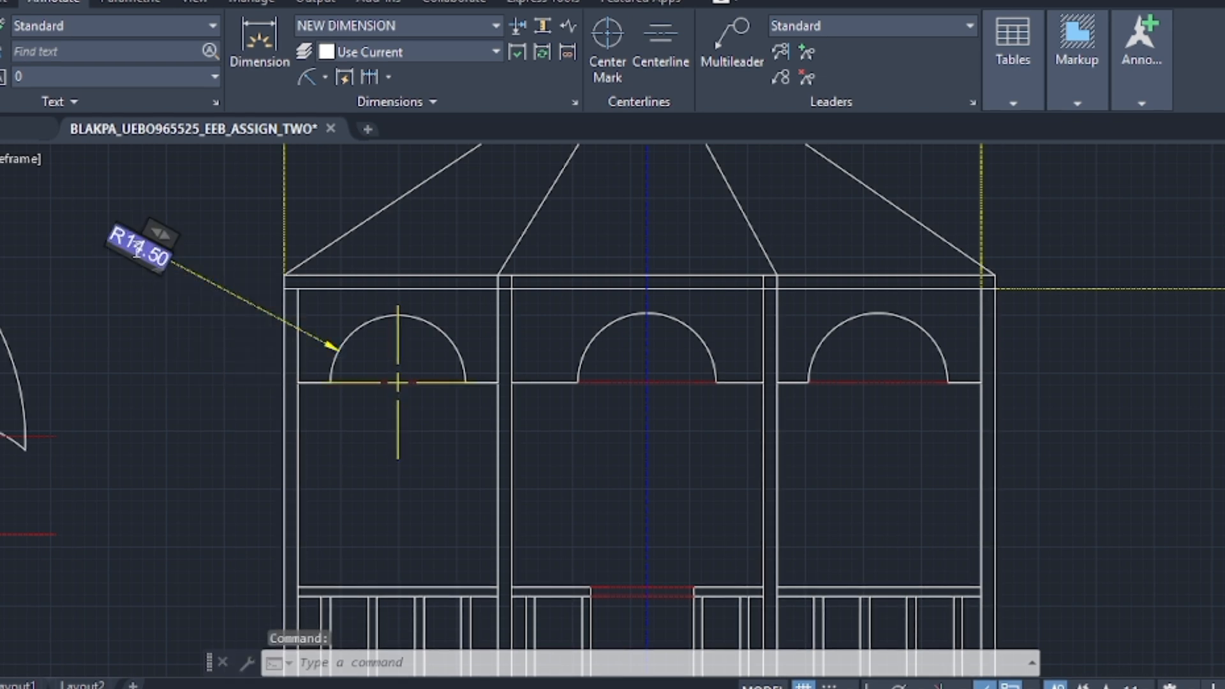
left_click(110, 230)
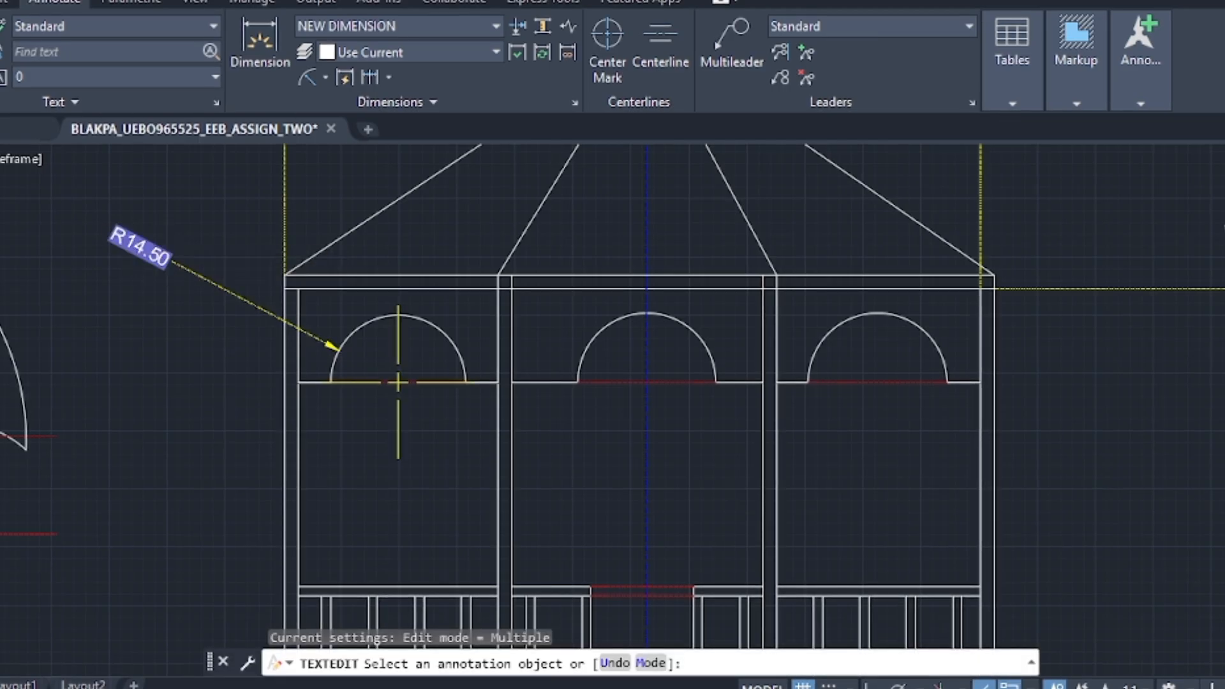
left_click(112, 239)
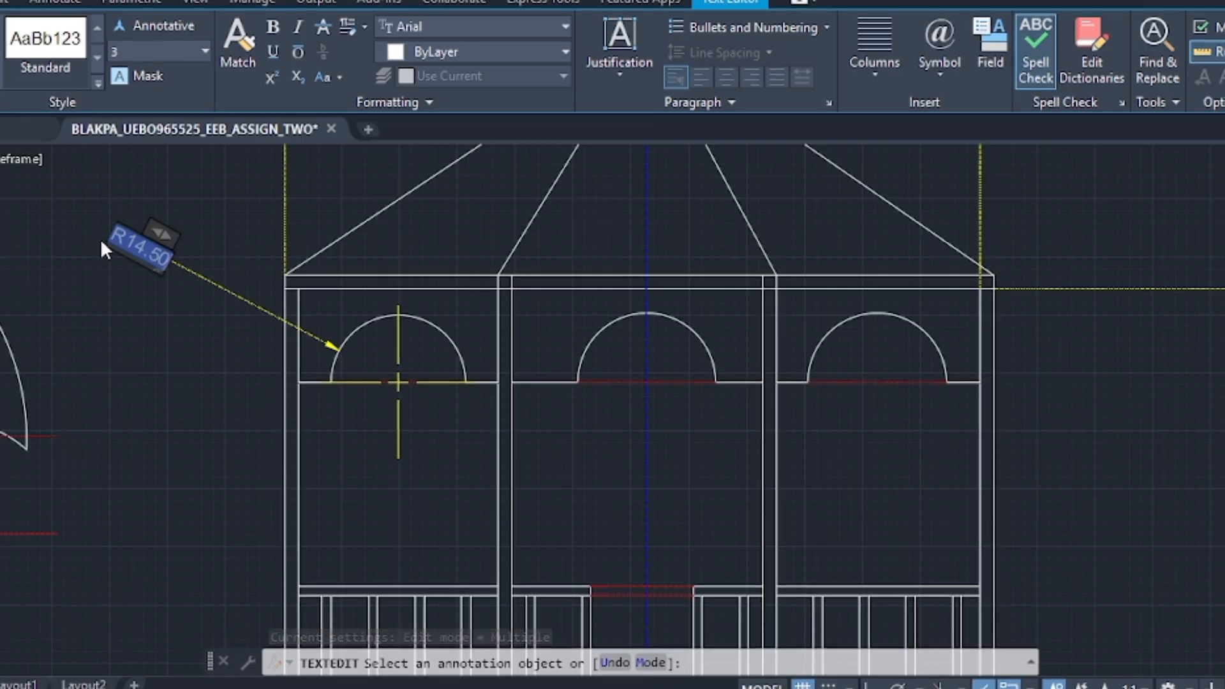
type("3")
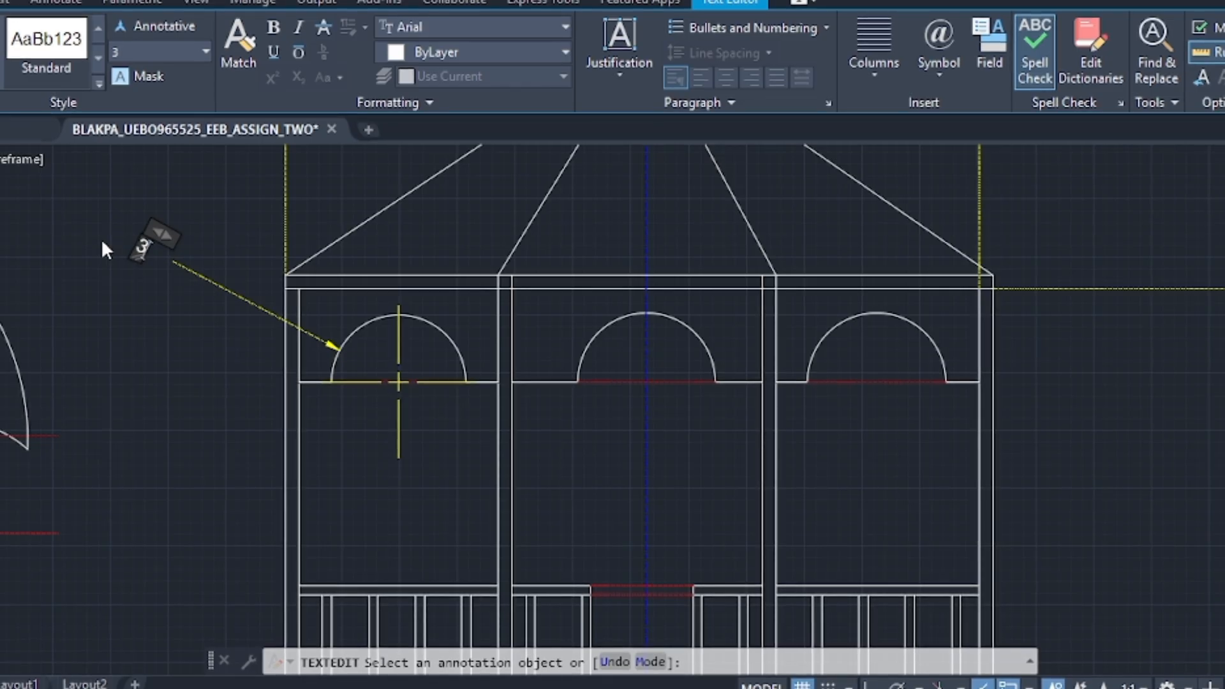
type("X")
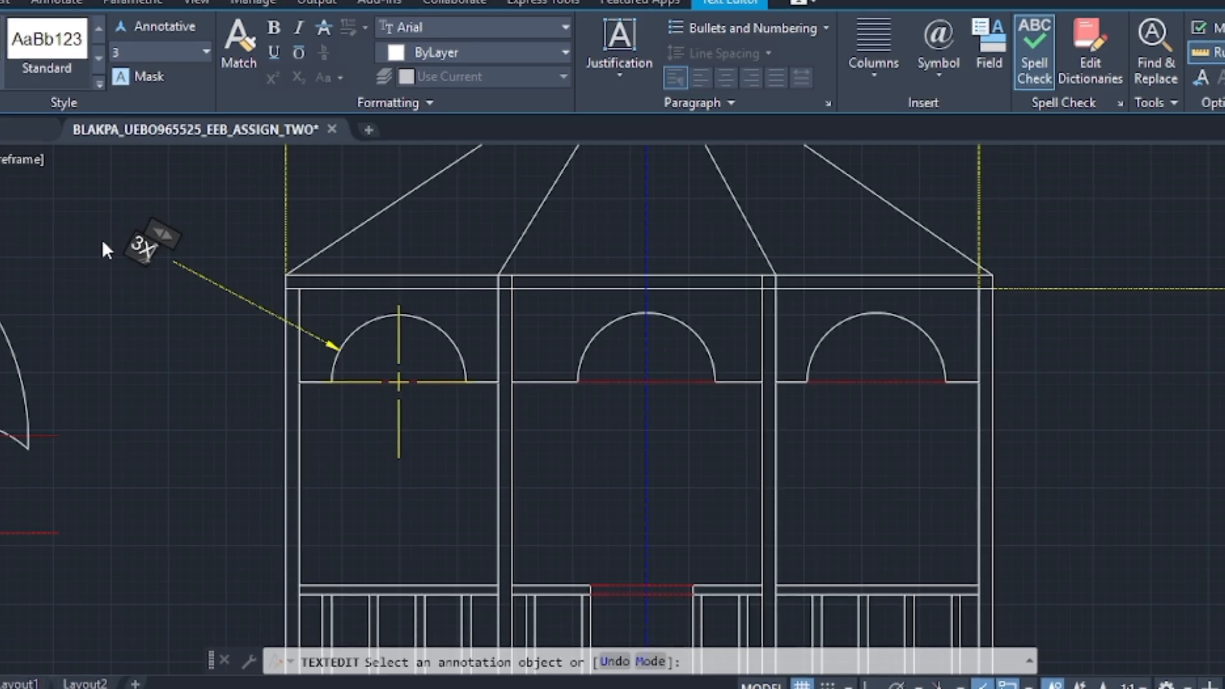
type("R")
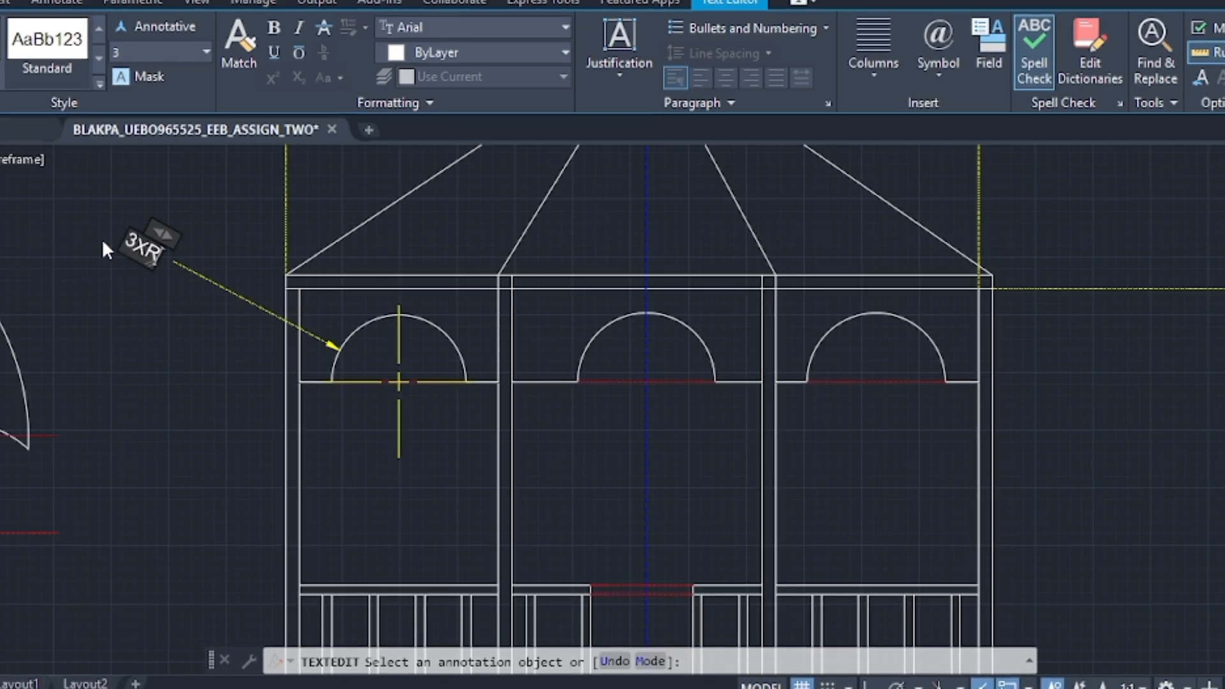
type("14")
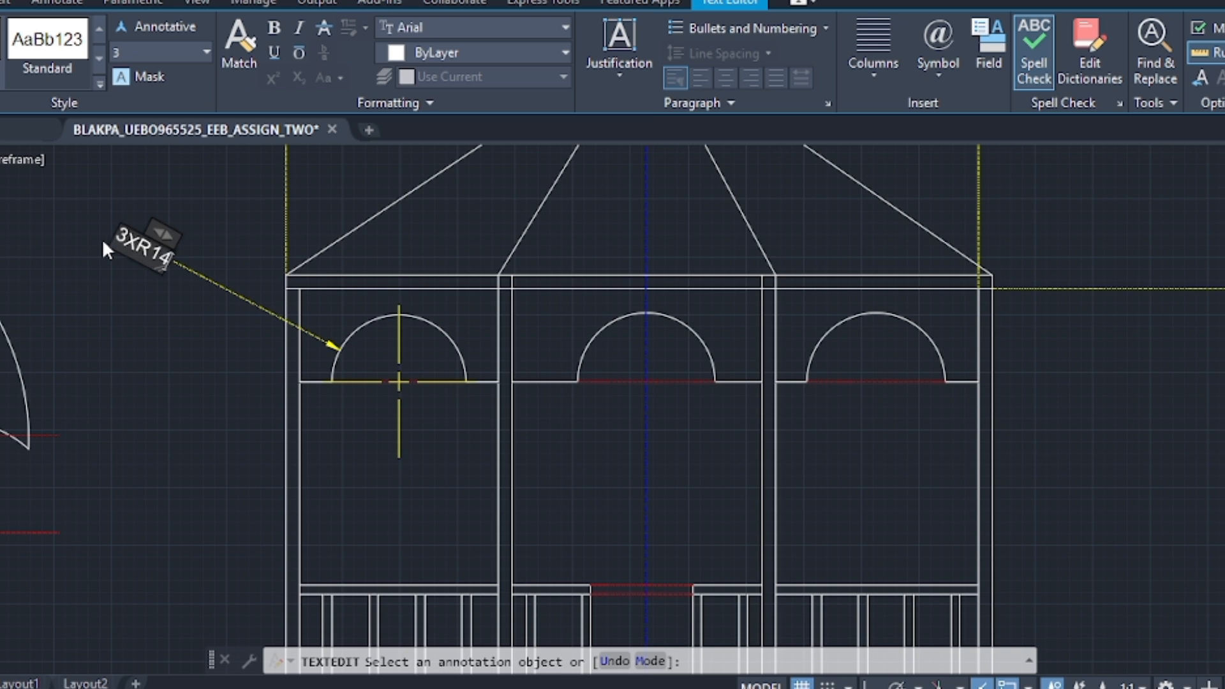
type(",")
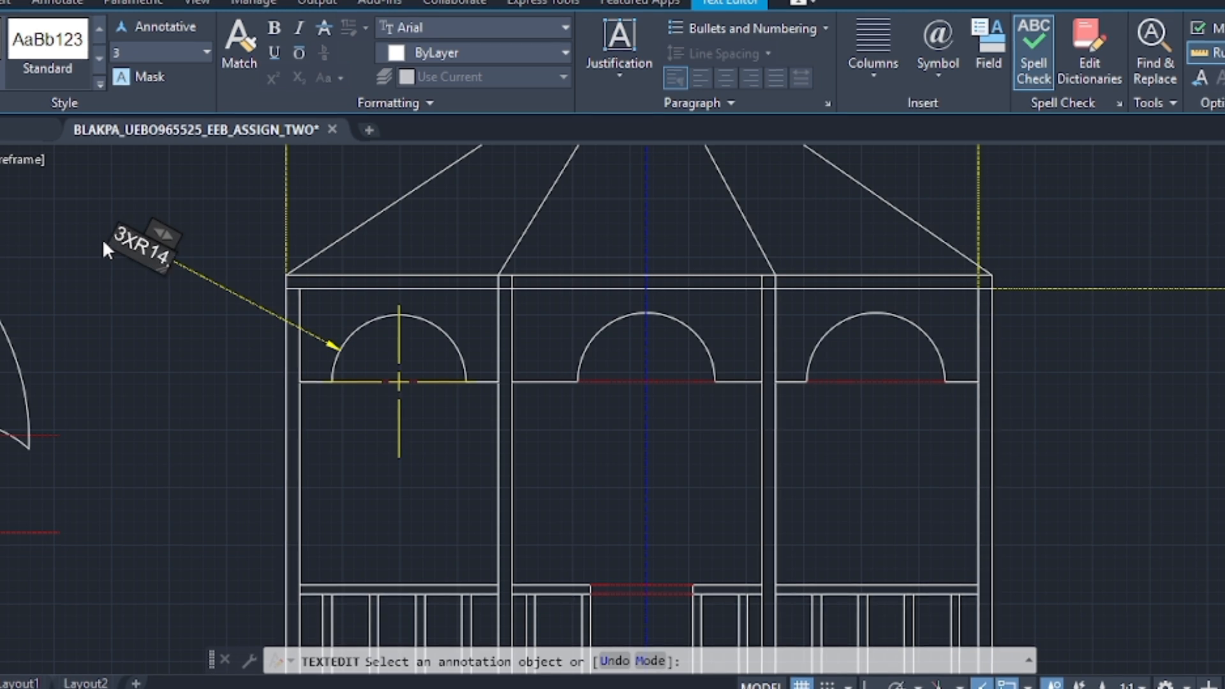
type("5")
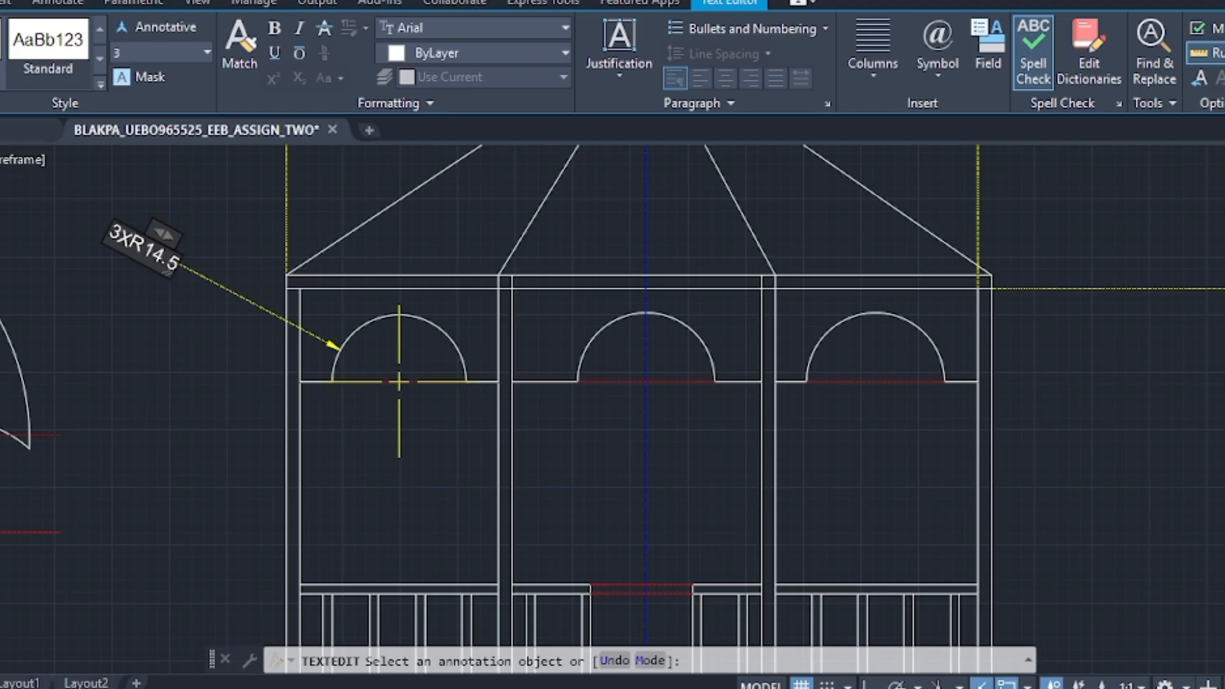
left_click(398, 381)
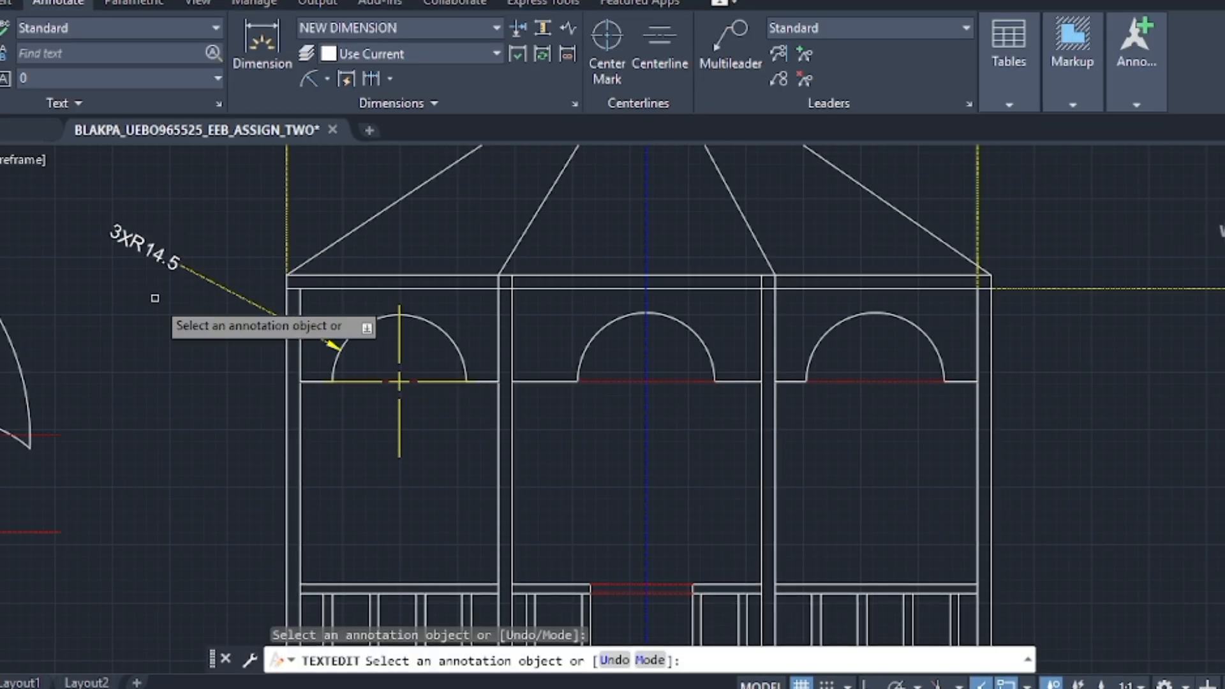
key("Escape")
key("Escape")
key("Escape")
key("Escape")
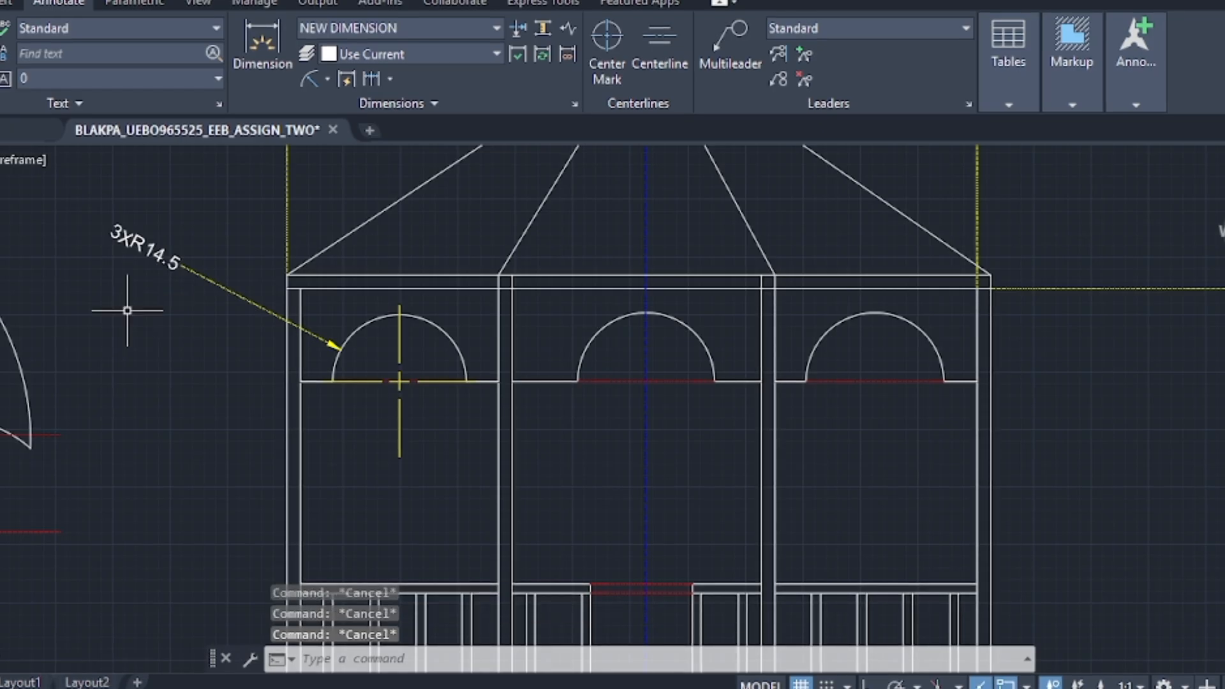
Add an angular dimension between the gazebo roof's left inner and left outer lines, placing its arc above and left of the apex.
scroll(483, 342, "down", 2)
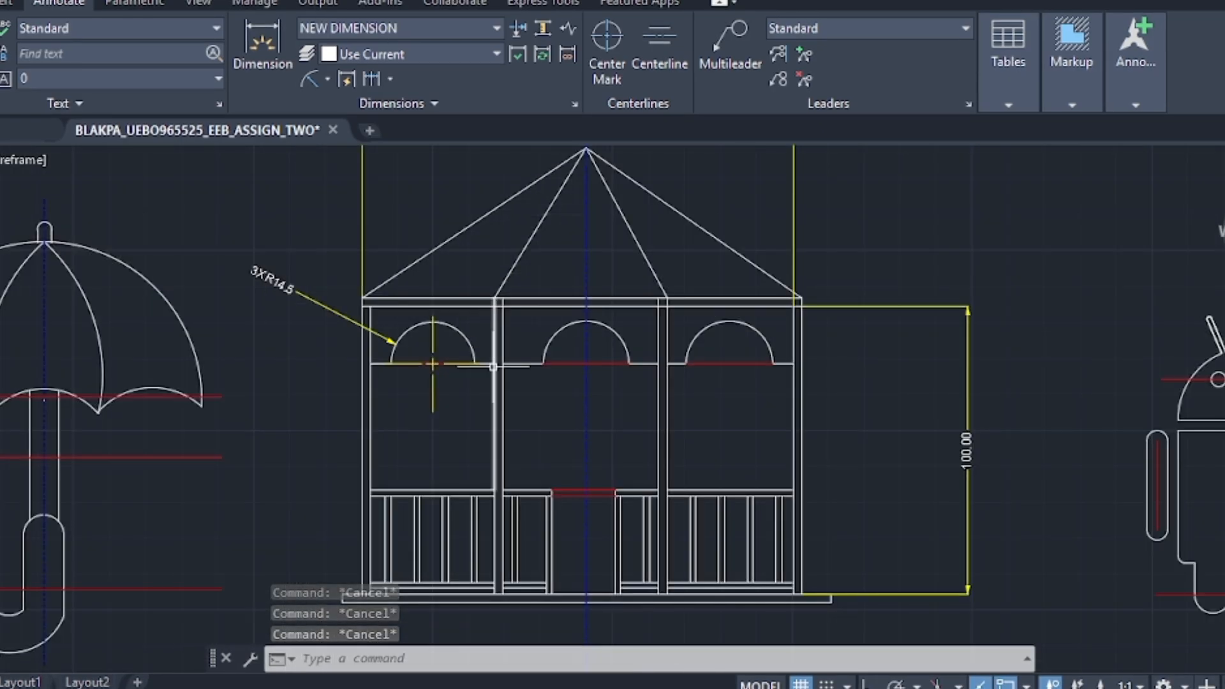
scroll(546, 359, "down", 2)
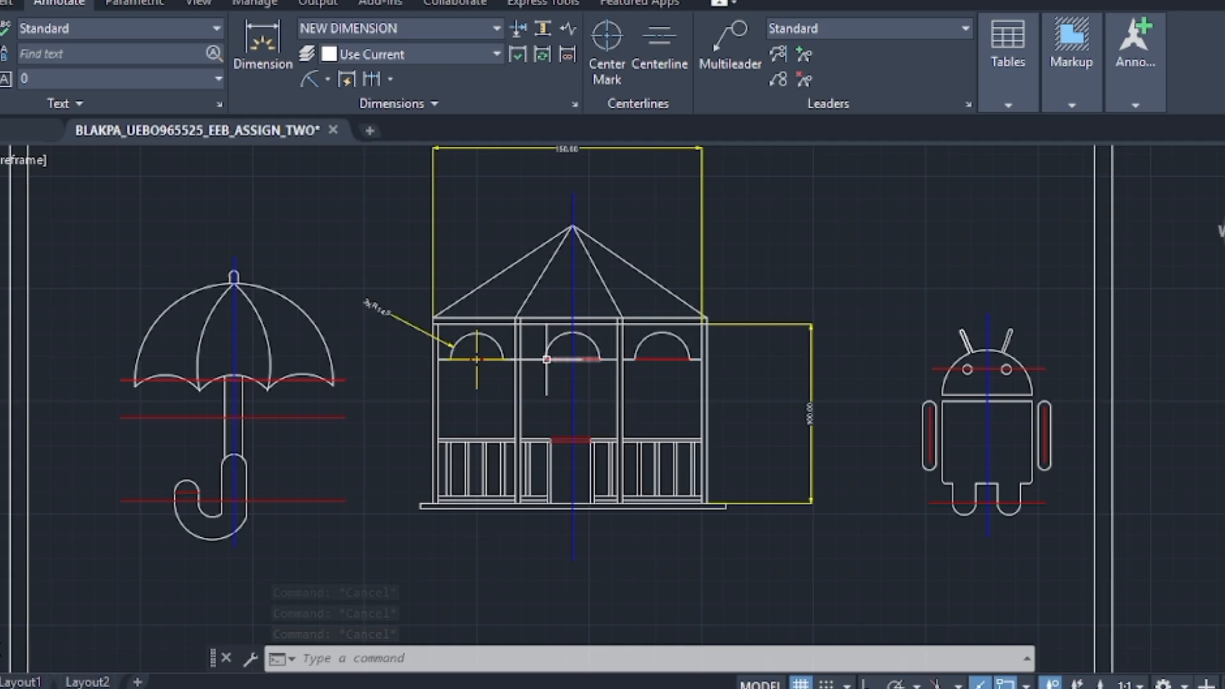
middle_click_drag(355, 383, 104, 474)
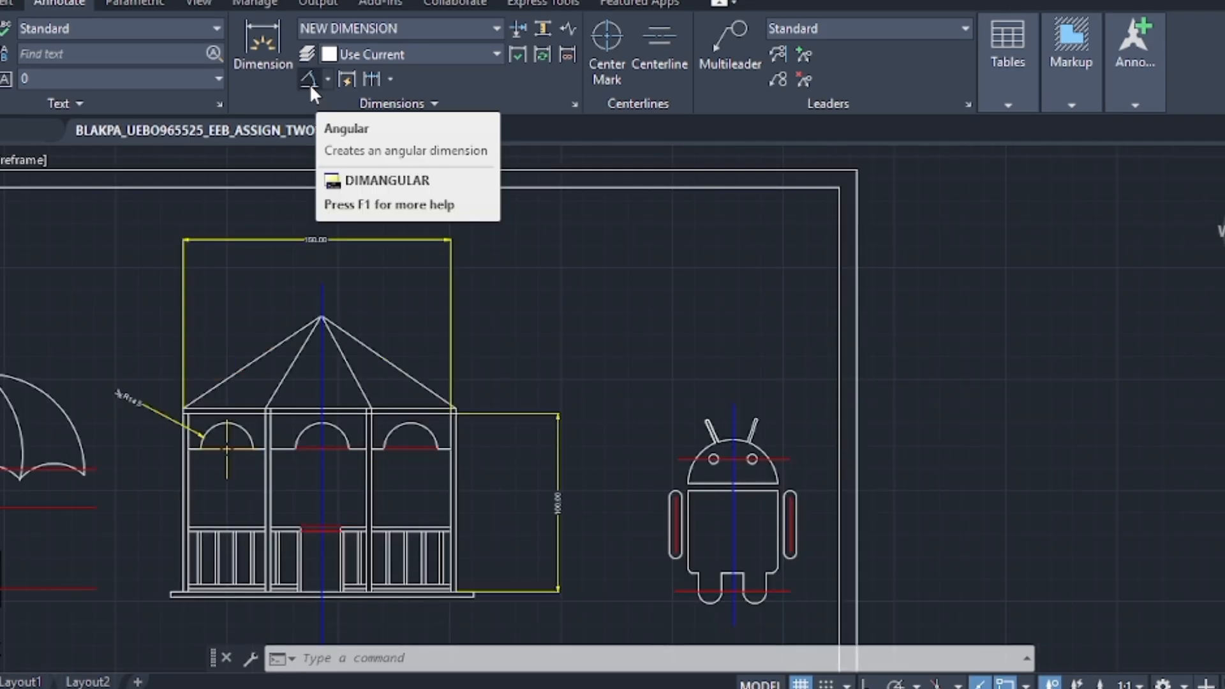
left_click(309, 82)
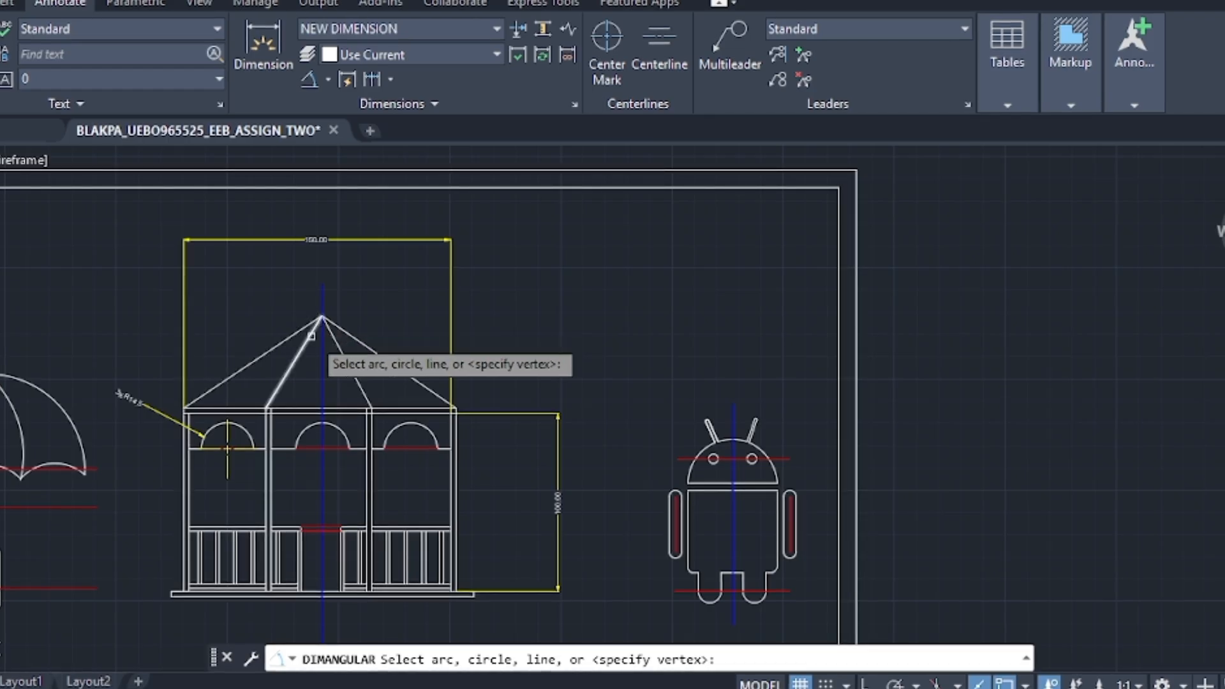
left_click(310, 336)
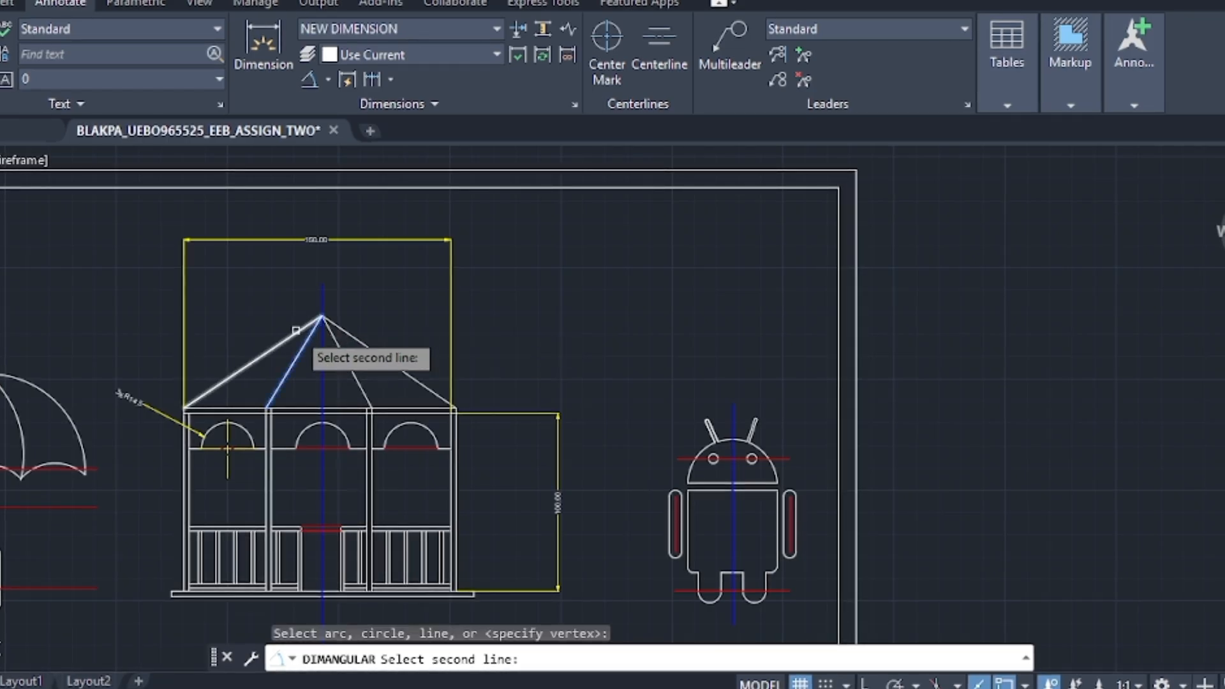
left_click(294, 330)
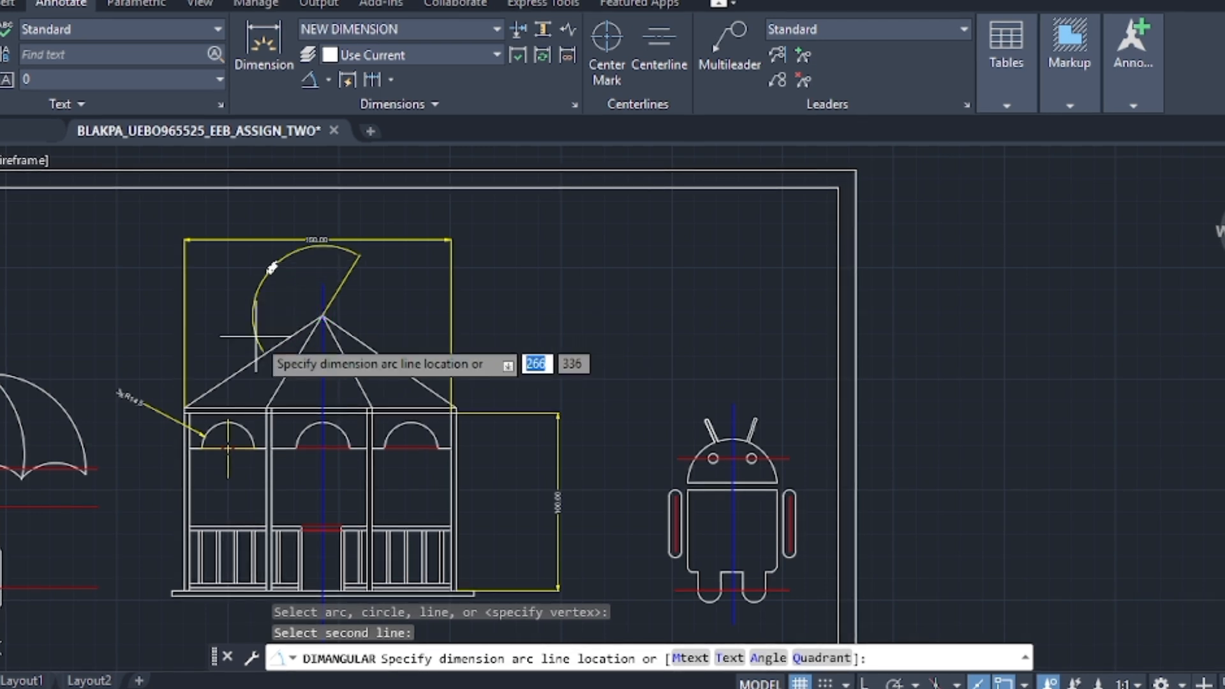
left_click(261, 331)
scroll(261, 331, "up", 4)
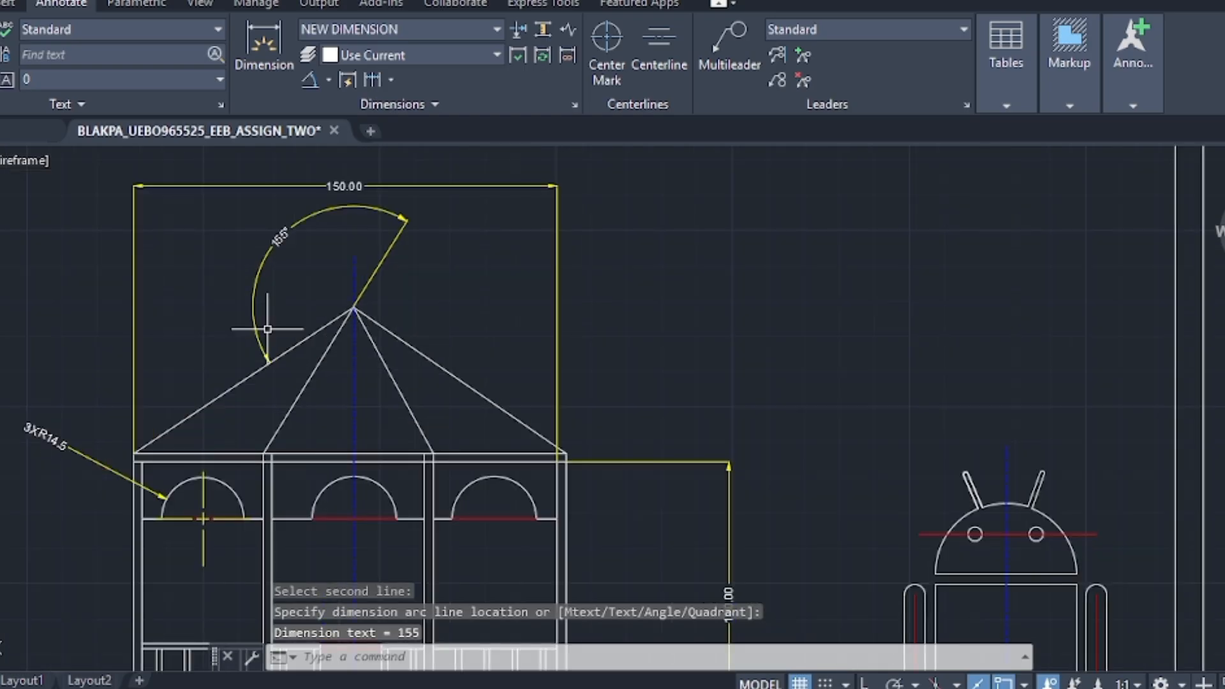
middle_click_drag(274, 377, 220, 507)
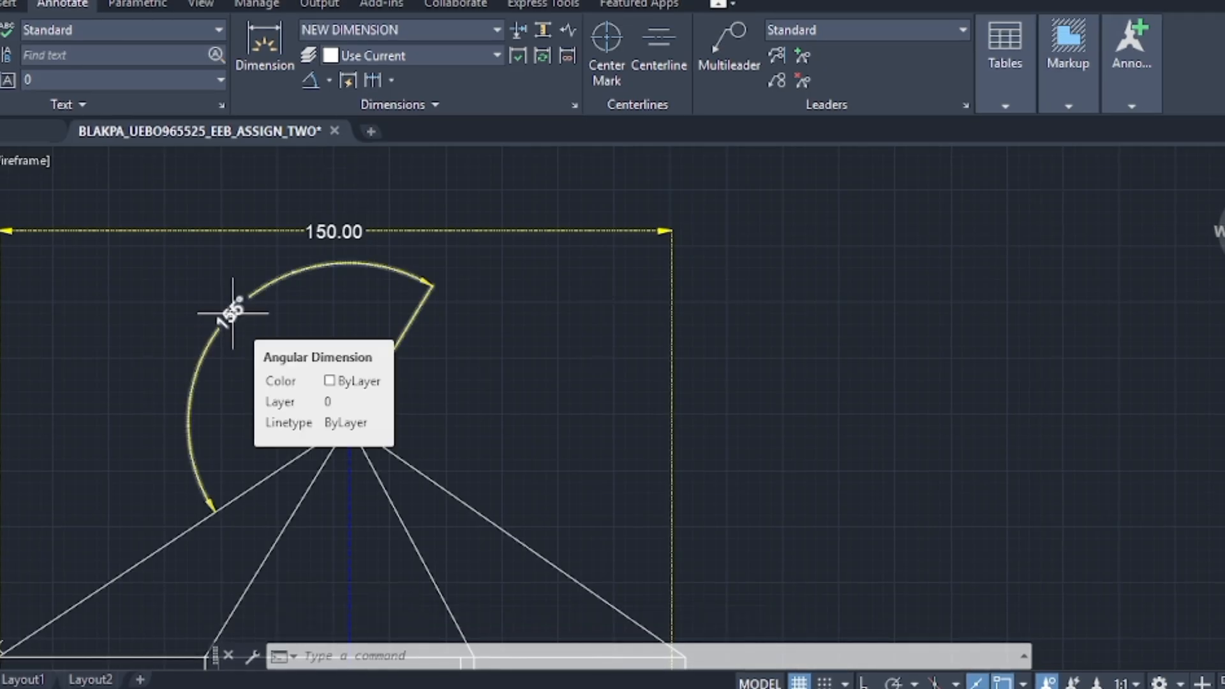
Add an angular dimension between the roof's two inner lines, placing its arc below the apex through the left inner line's lower end.
scroll(495, 219, "down", 2)
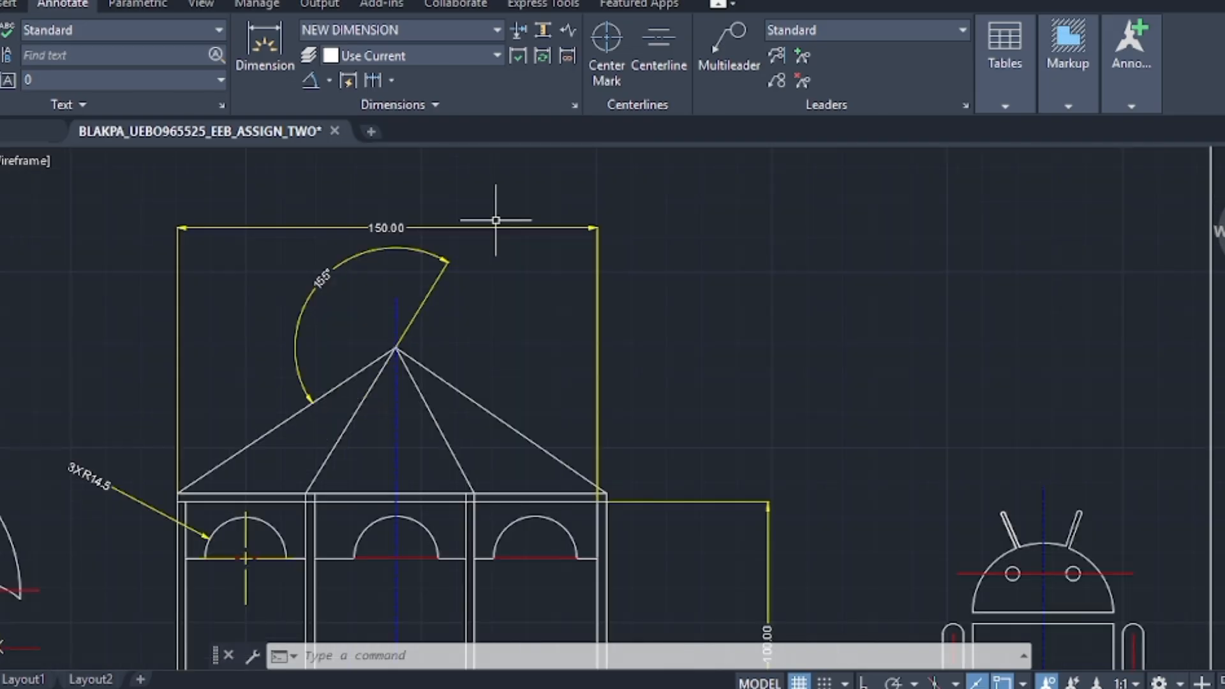
scroll(496, 225, "down", 2)
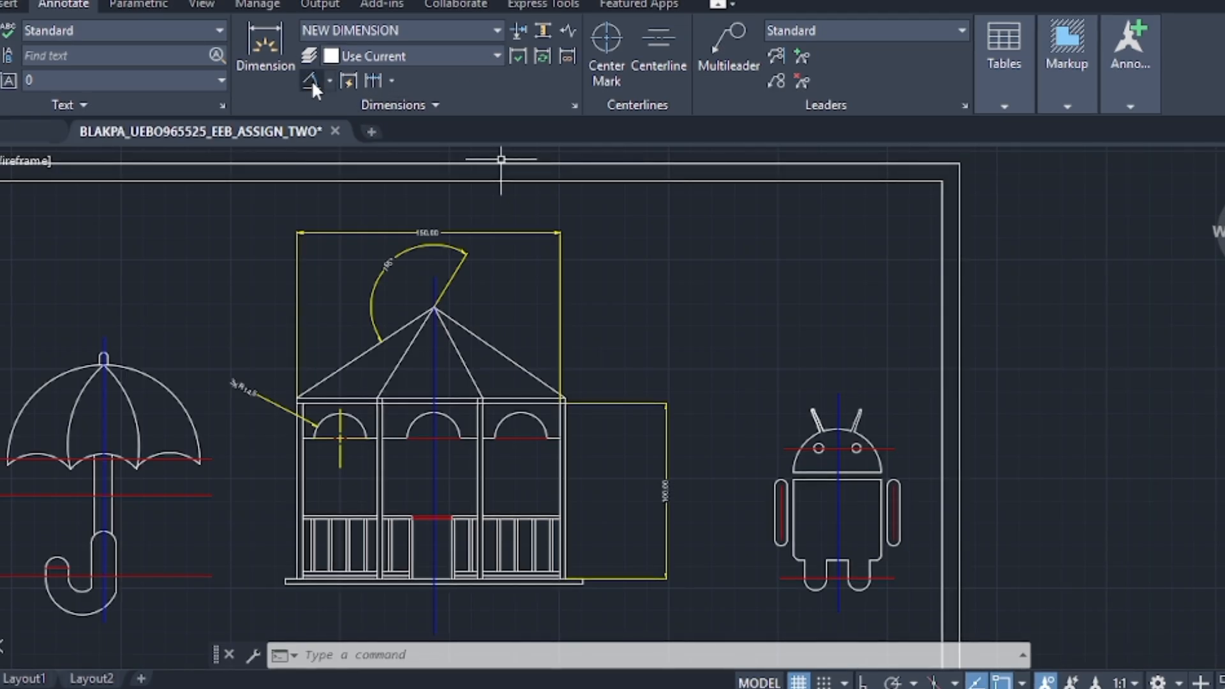
left_click(329, 81)
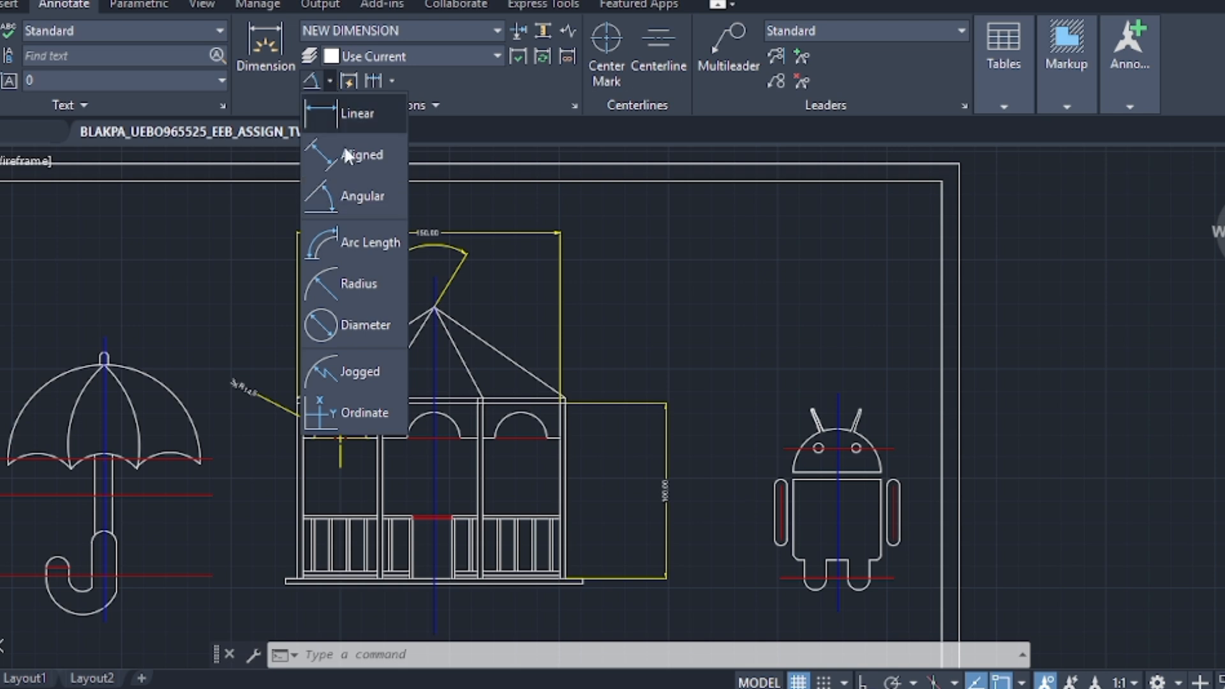
left_click(346, 207)
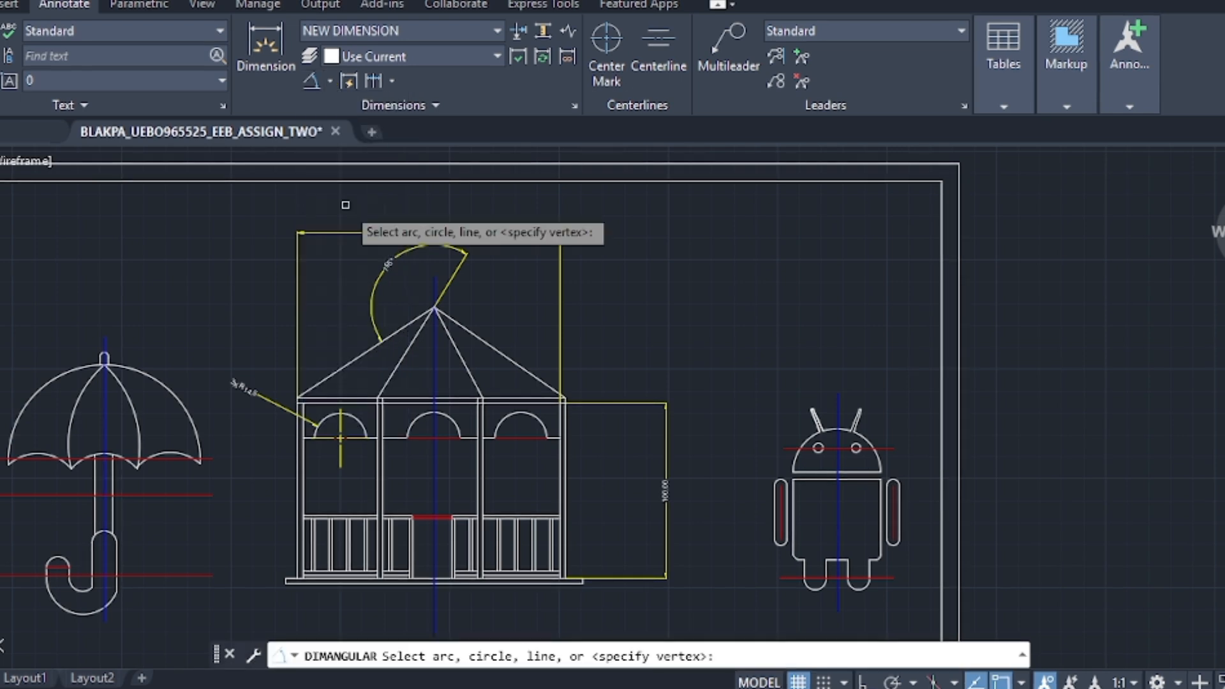
left_click(455, 345)
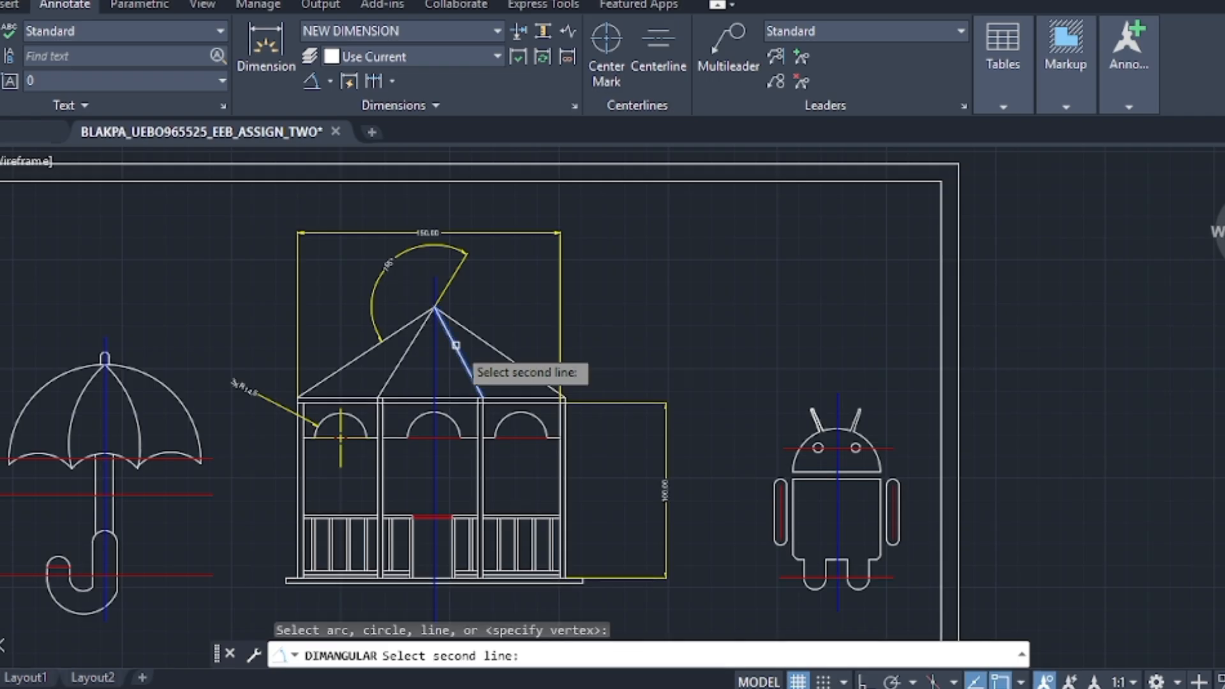
left_click(408, 351)
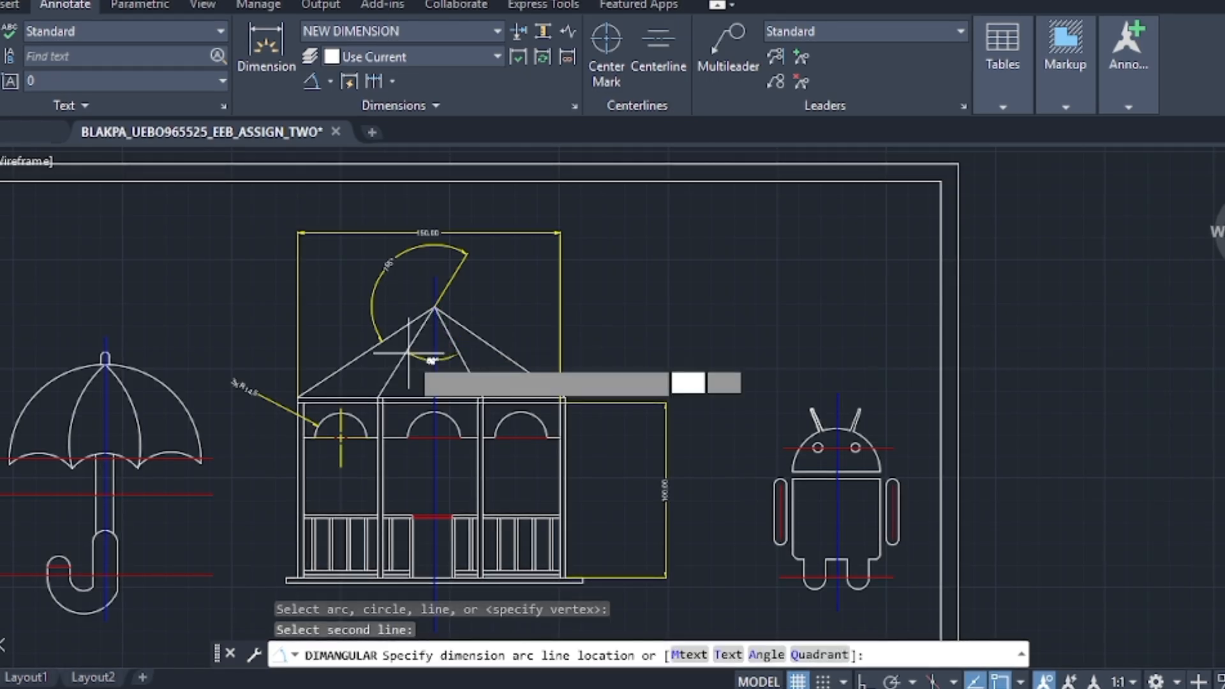
left_click(406, 365)
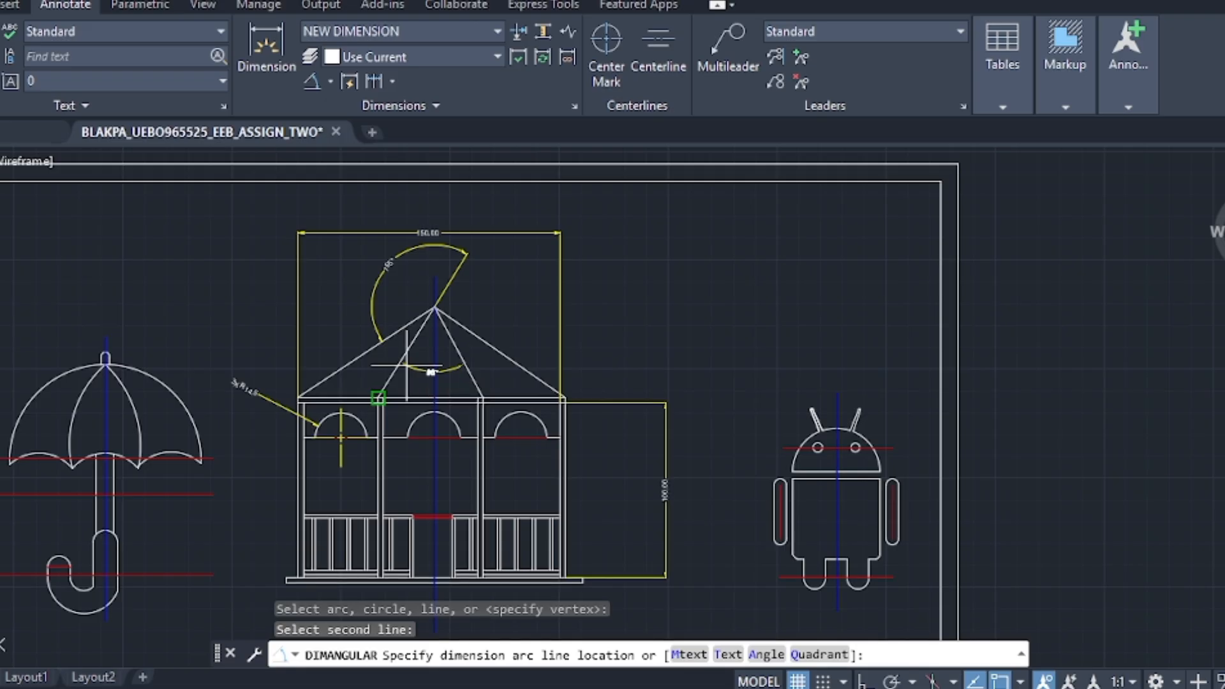
scroll(407, 366, "up", 8)
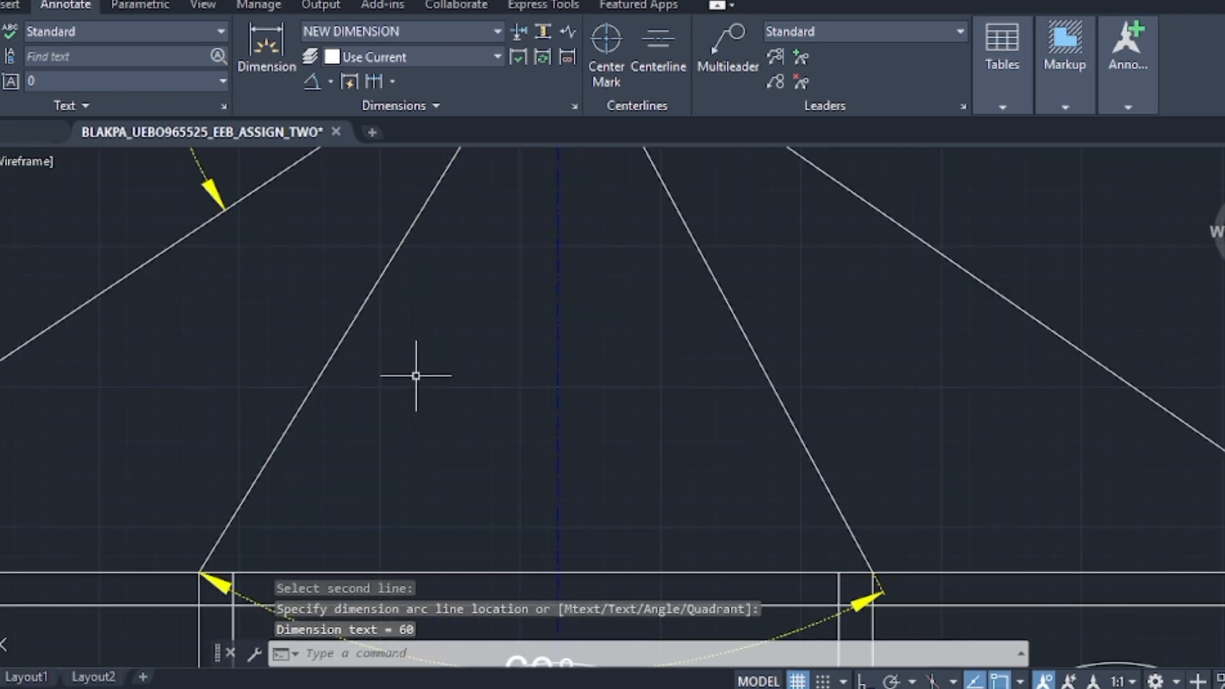
middle_click_drag(534, 631, 534, 508)
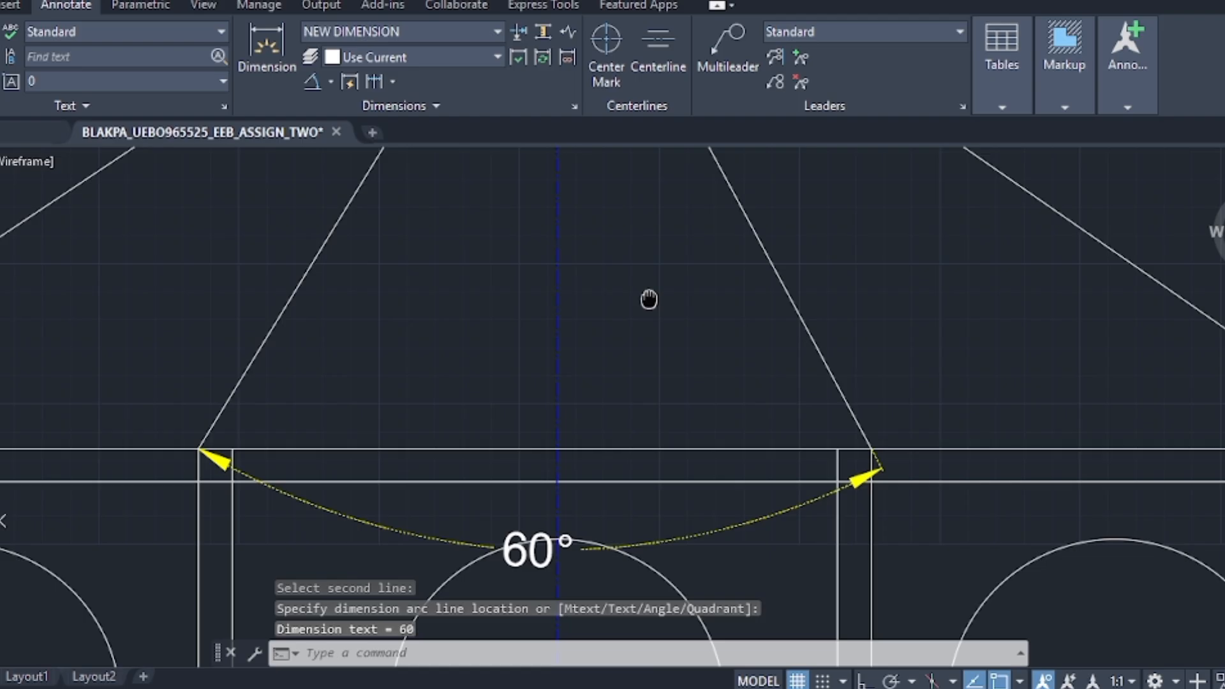
middle_click_drag(649, 299, 649, 298)
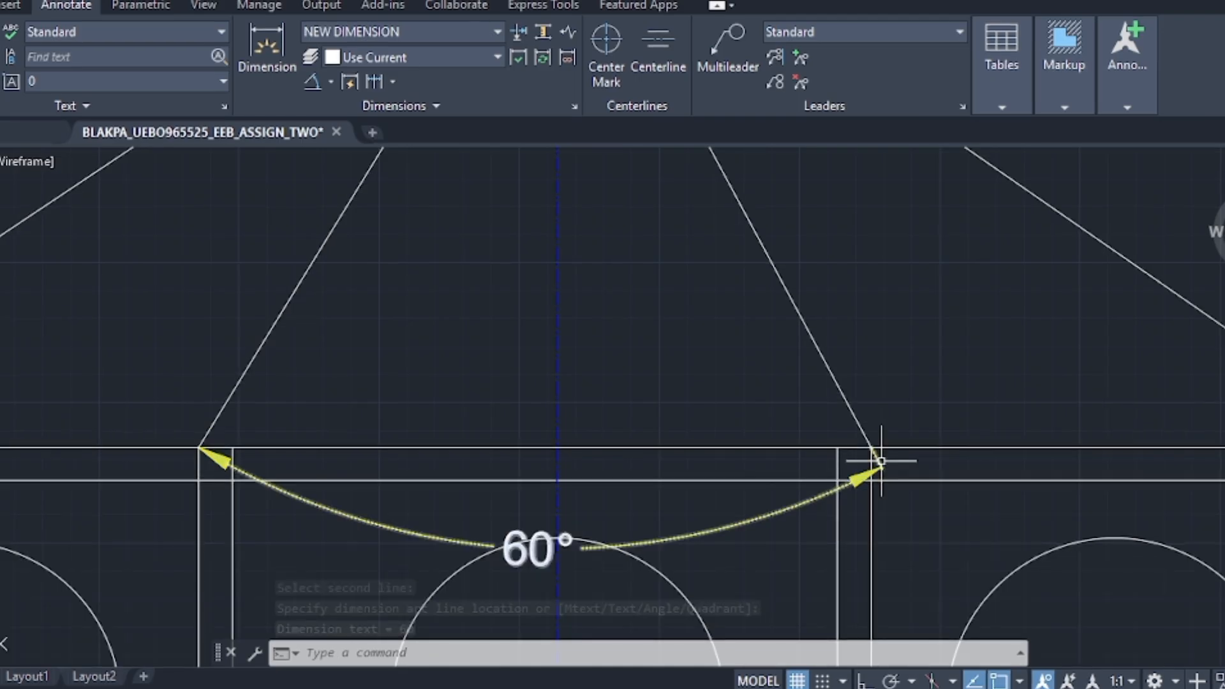
Add a vertical linear dimension from the umbrella tip's arc center to the centerline's intersection with the lowest red line, placed right of the umbrella.
scroll(986, 226, "down", 6)
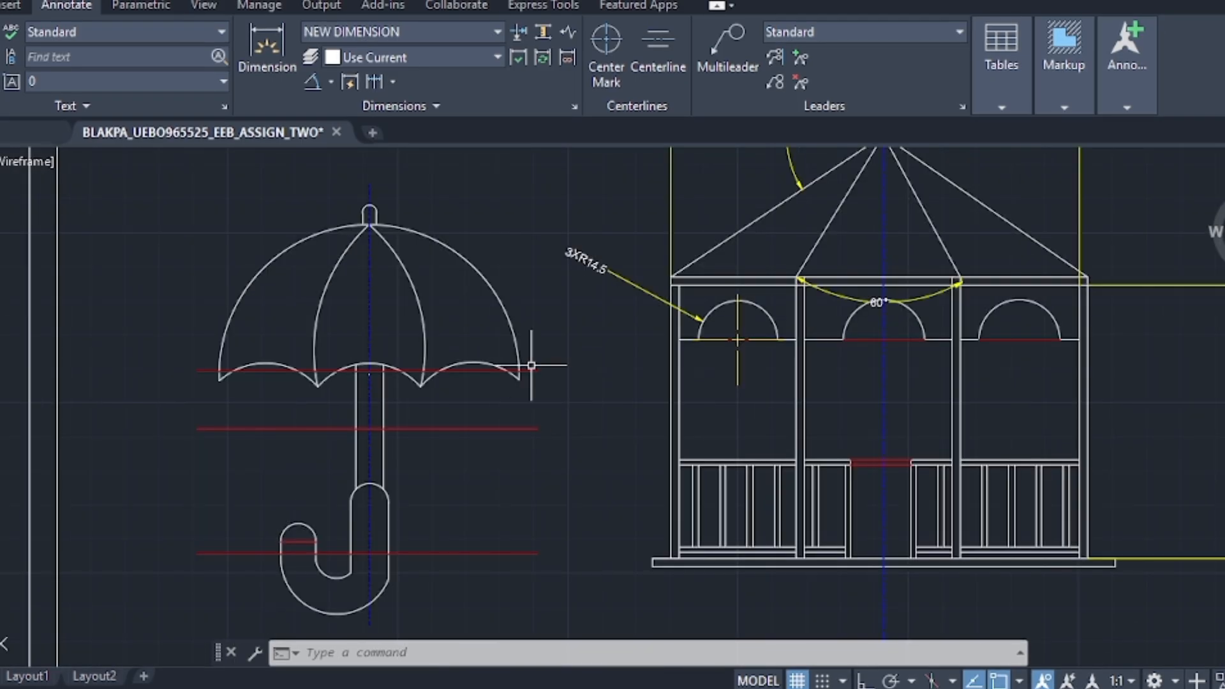
left_click(331, 80)
left_click(330, 110)
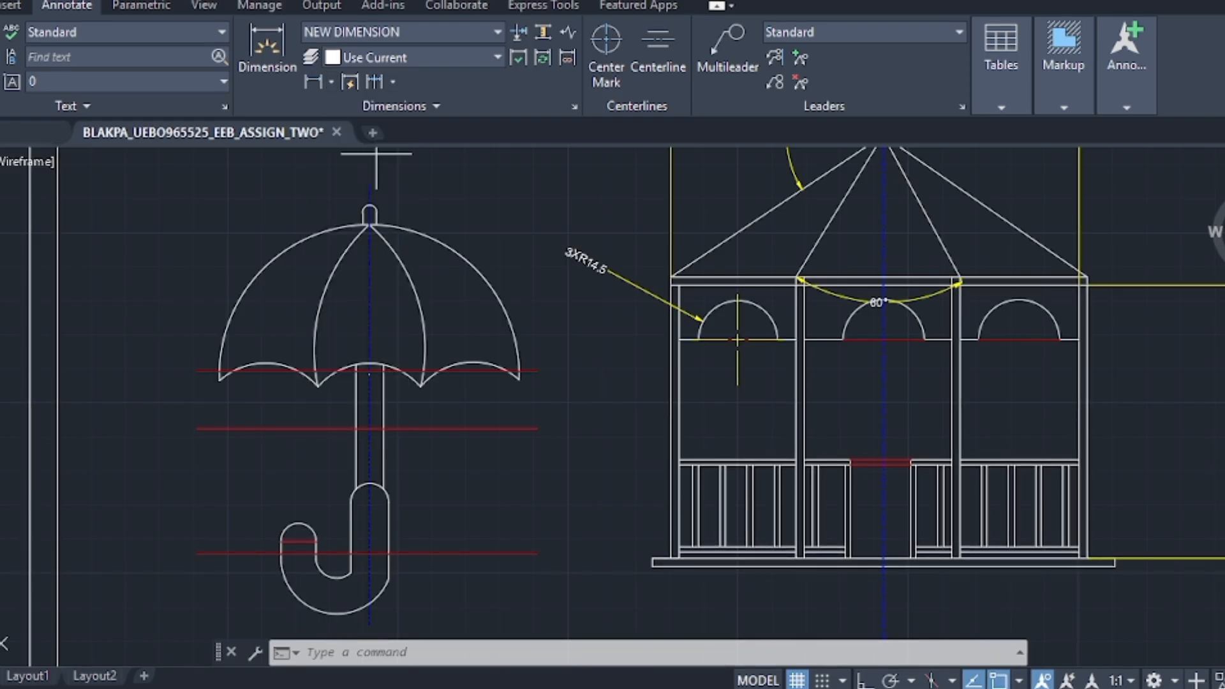
left_click(368, 212)
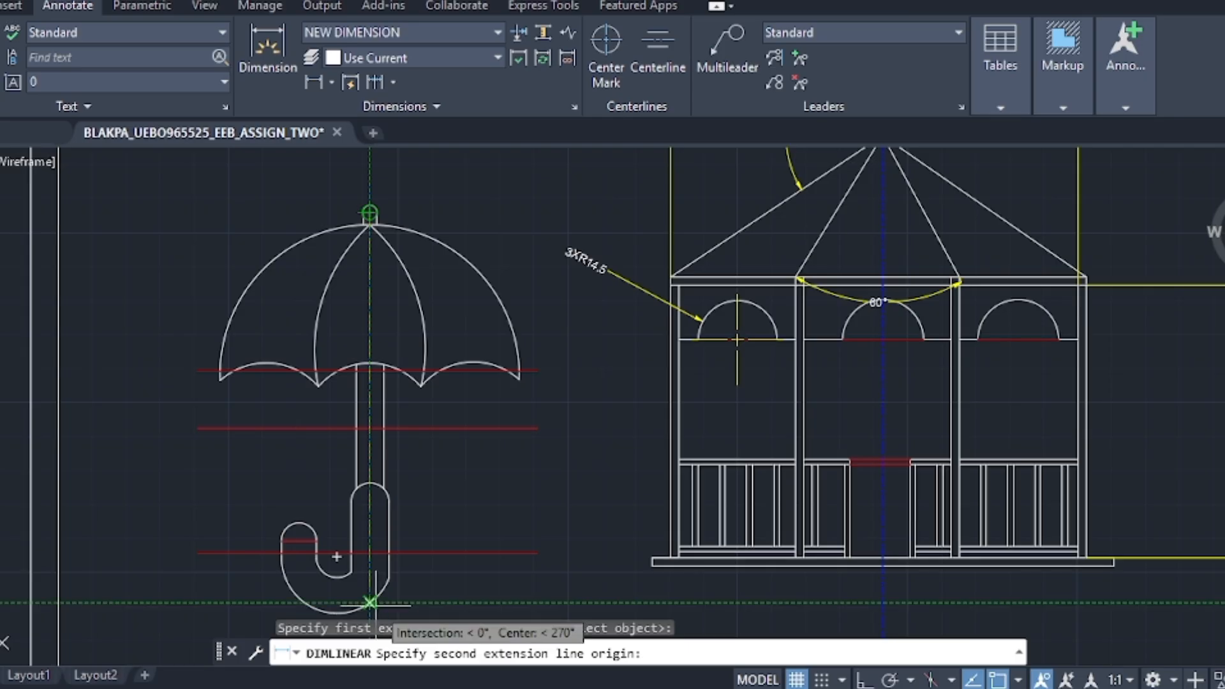
left_click(370, 553)
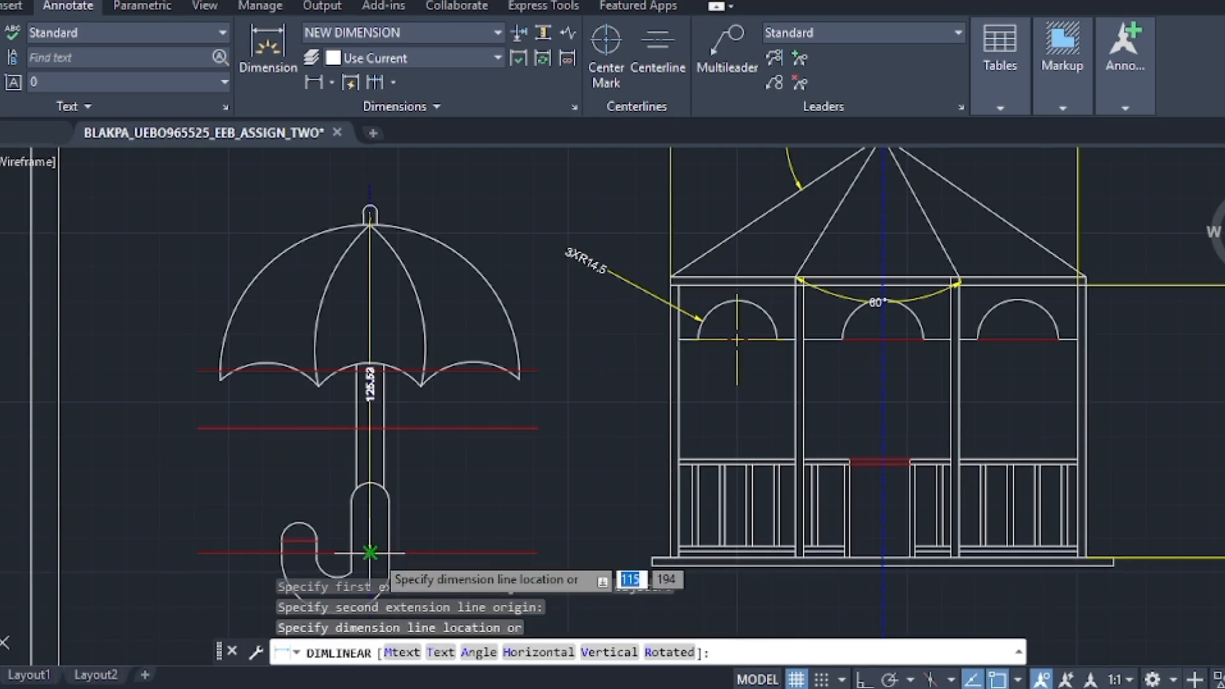
left_click(550, 524)
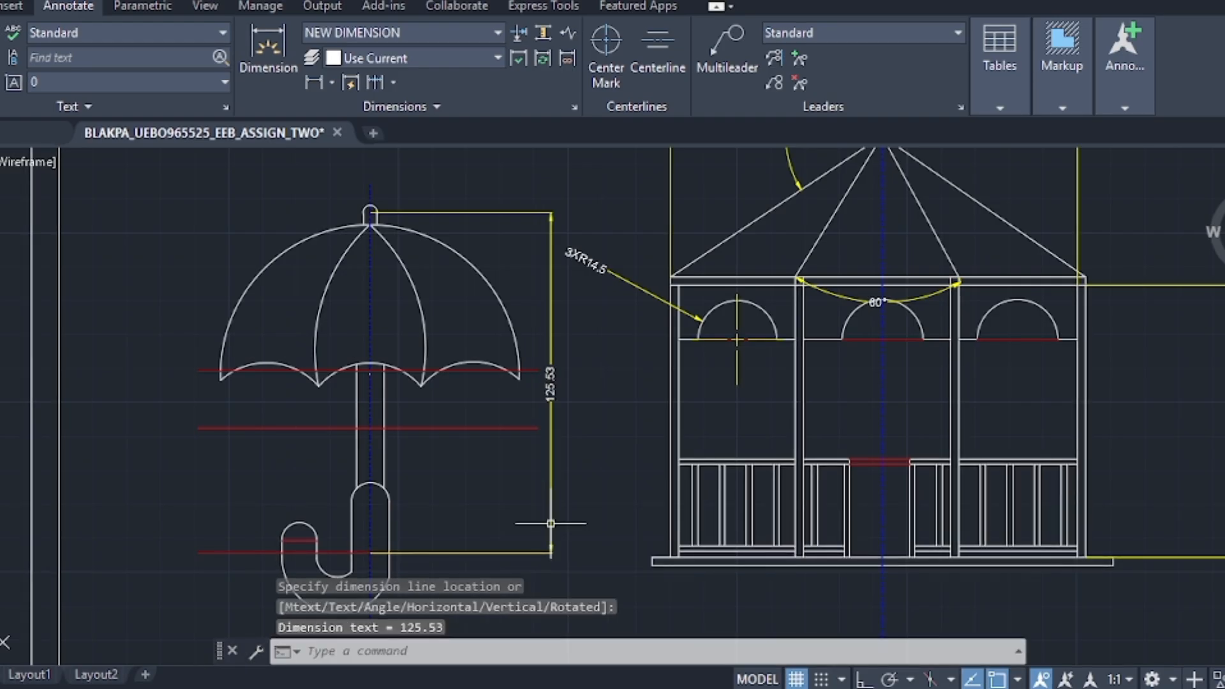
scroll(579, 526, "up", 2)
scroll(579, 527, "down", 2)
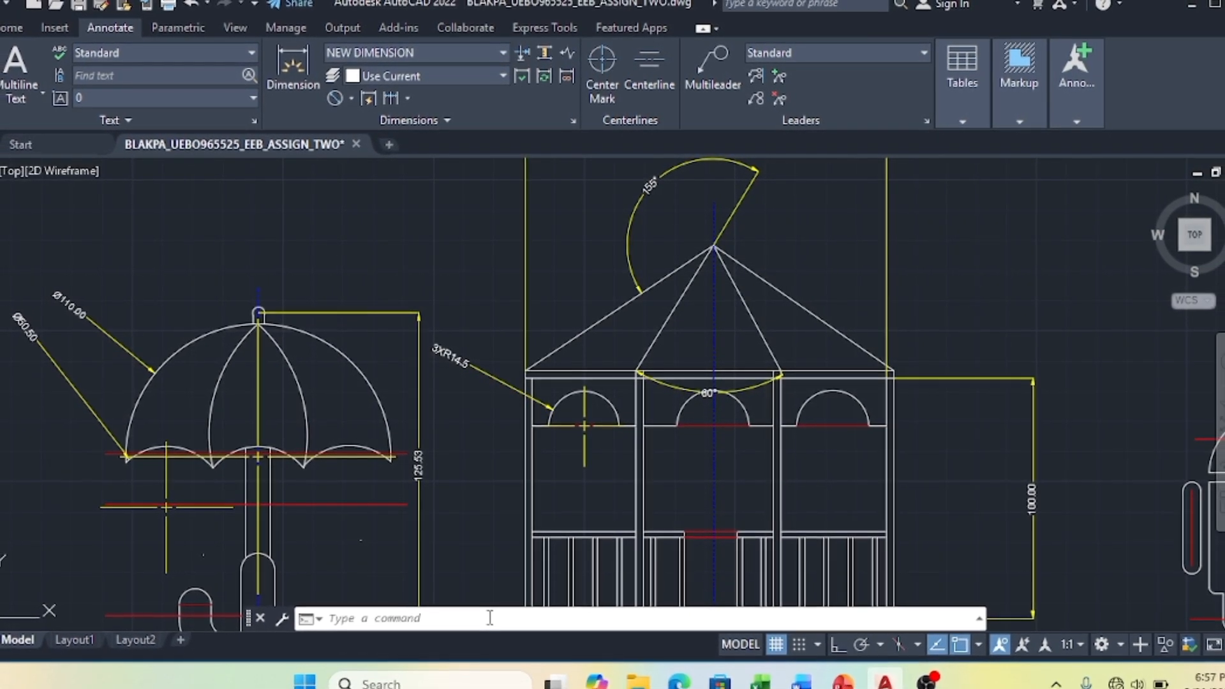
scroll(462, 462, "up", 2)
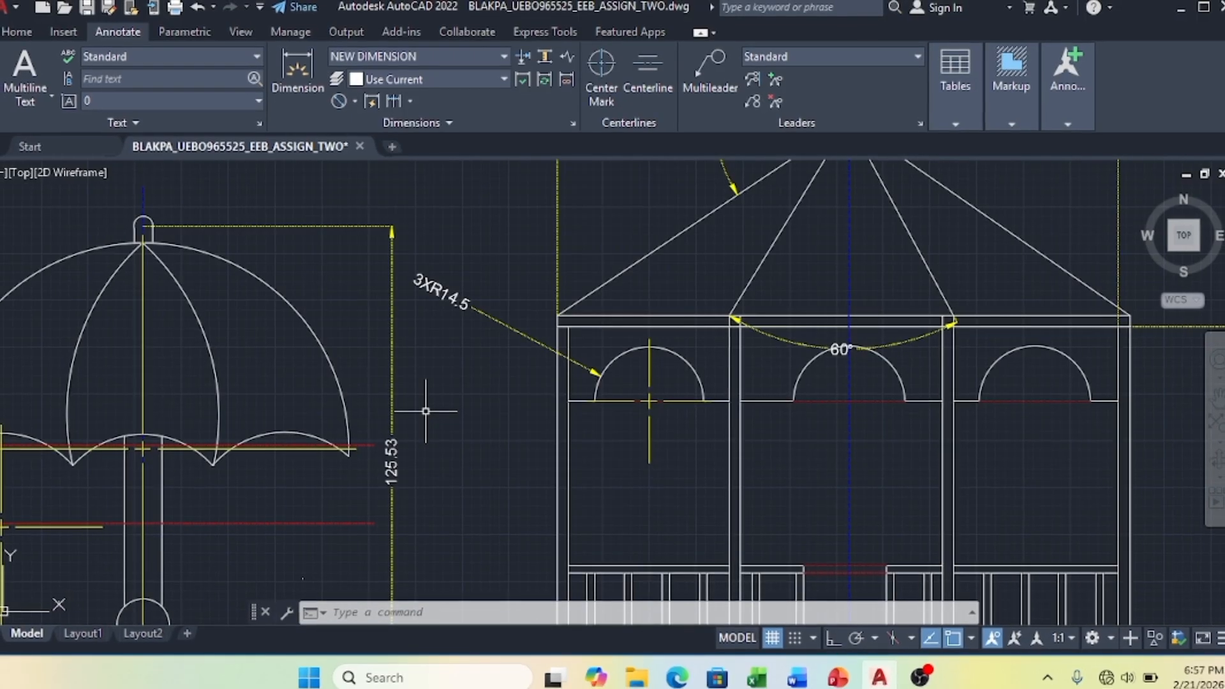